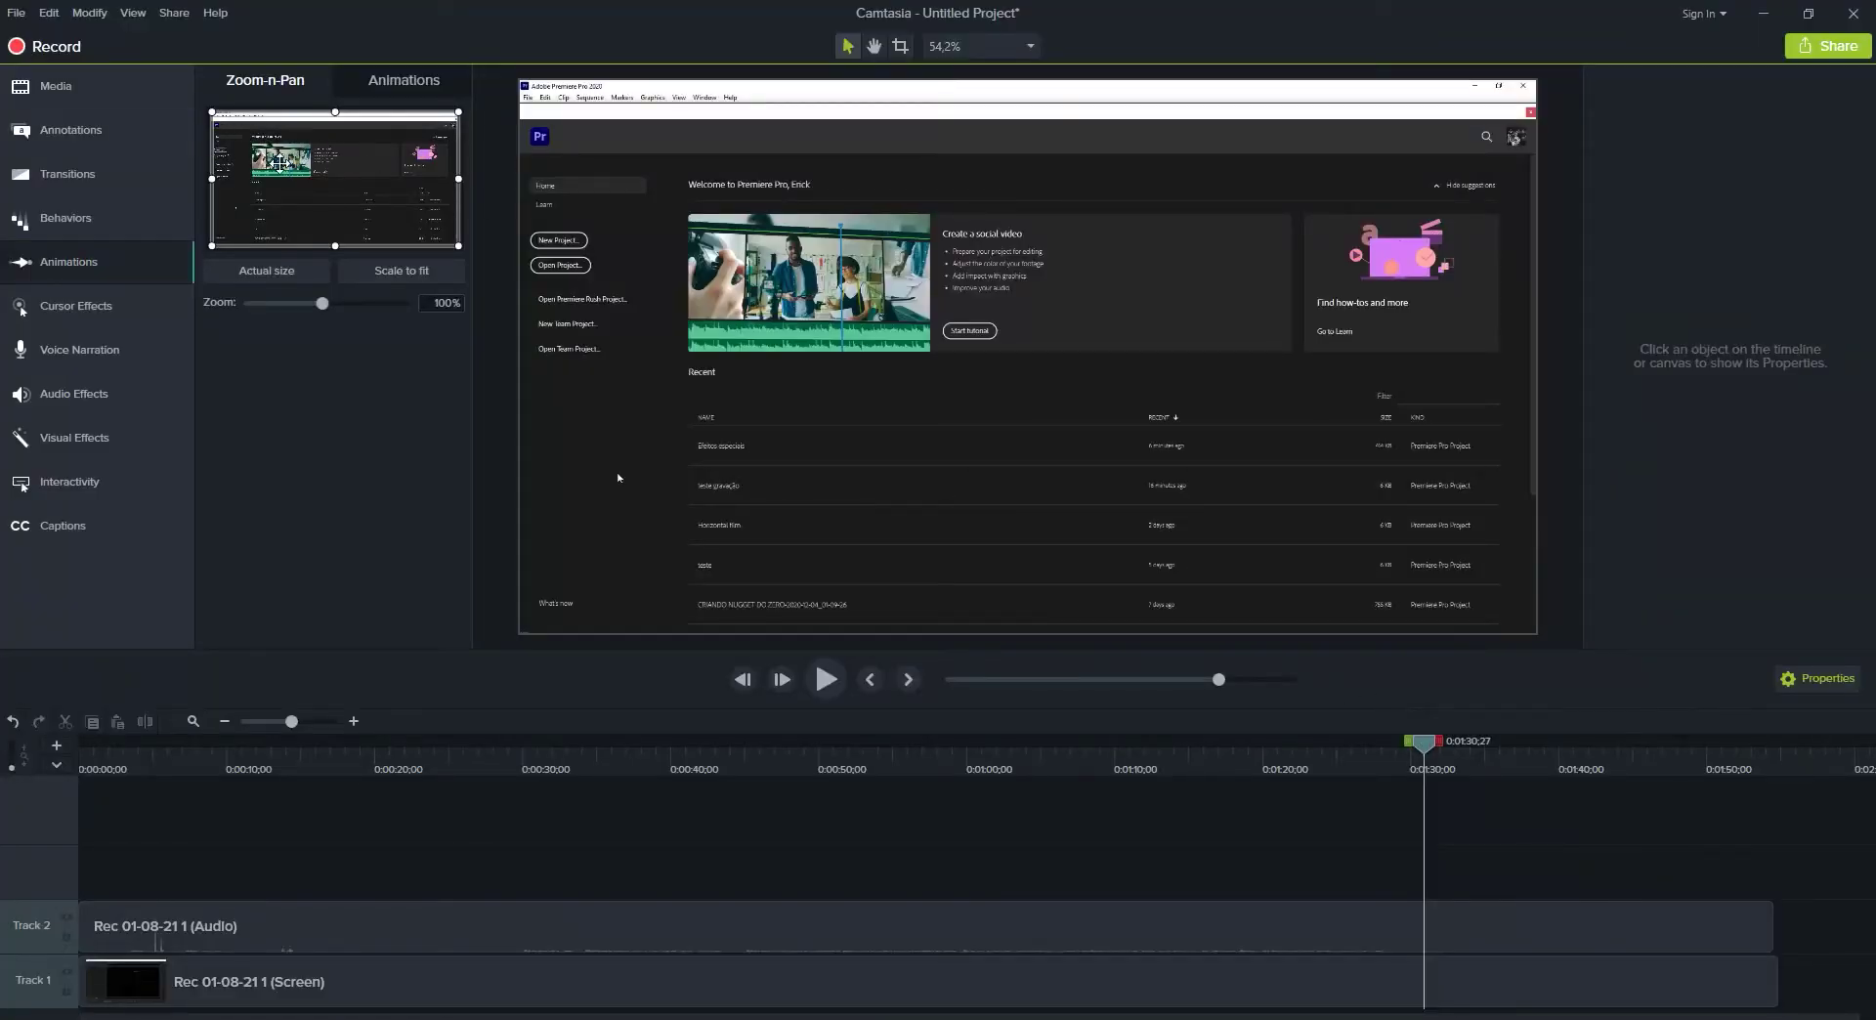
- Drag the Zoom-n-Pan frame corner inward to zoom the recording's top-left area to about 161%
drag(459, 250, 340, 188)
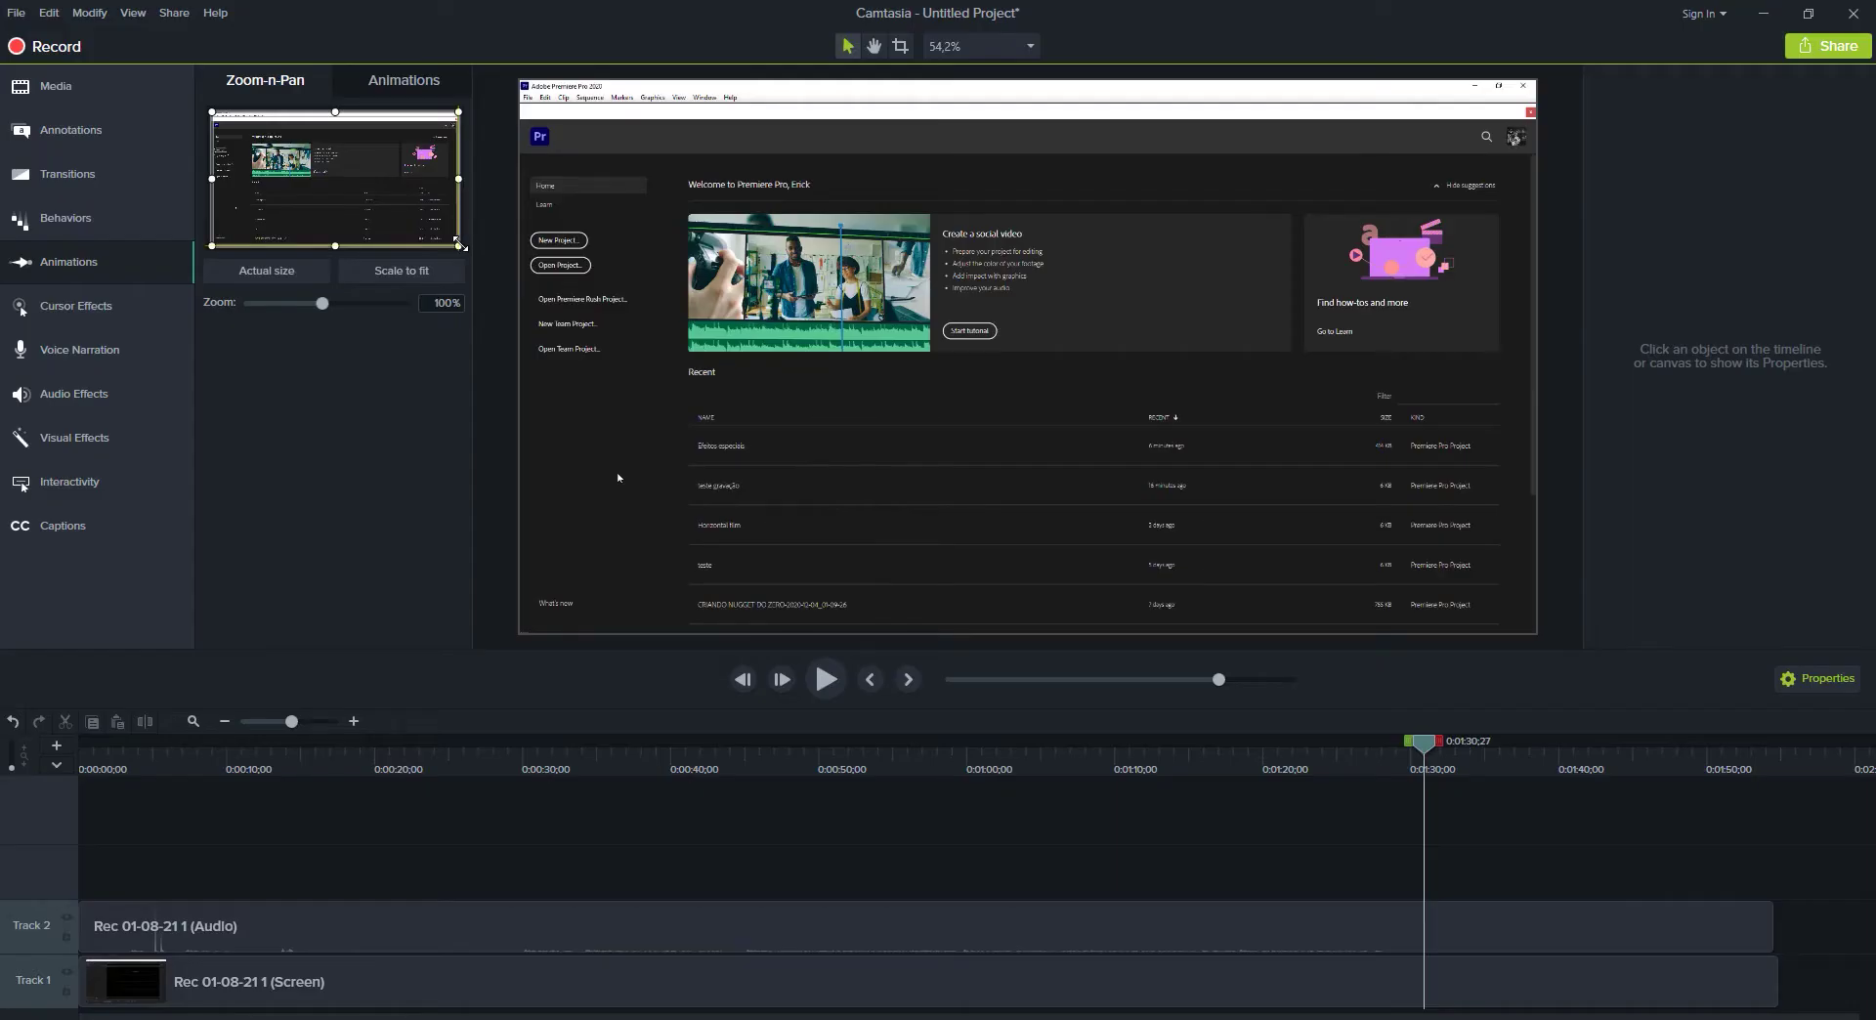
- Zoom the Camtasia recording further in on its top-left area
mouse_move(457, 242)
mouse_down()
mouse_move(256, 134)
mouse_move(225, 152)
mouse_up()
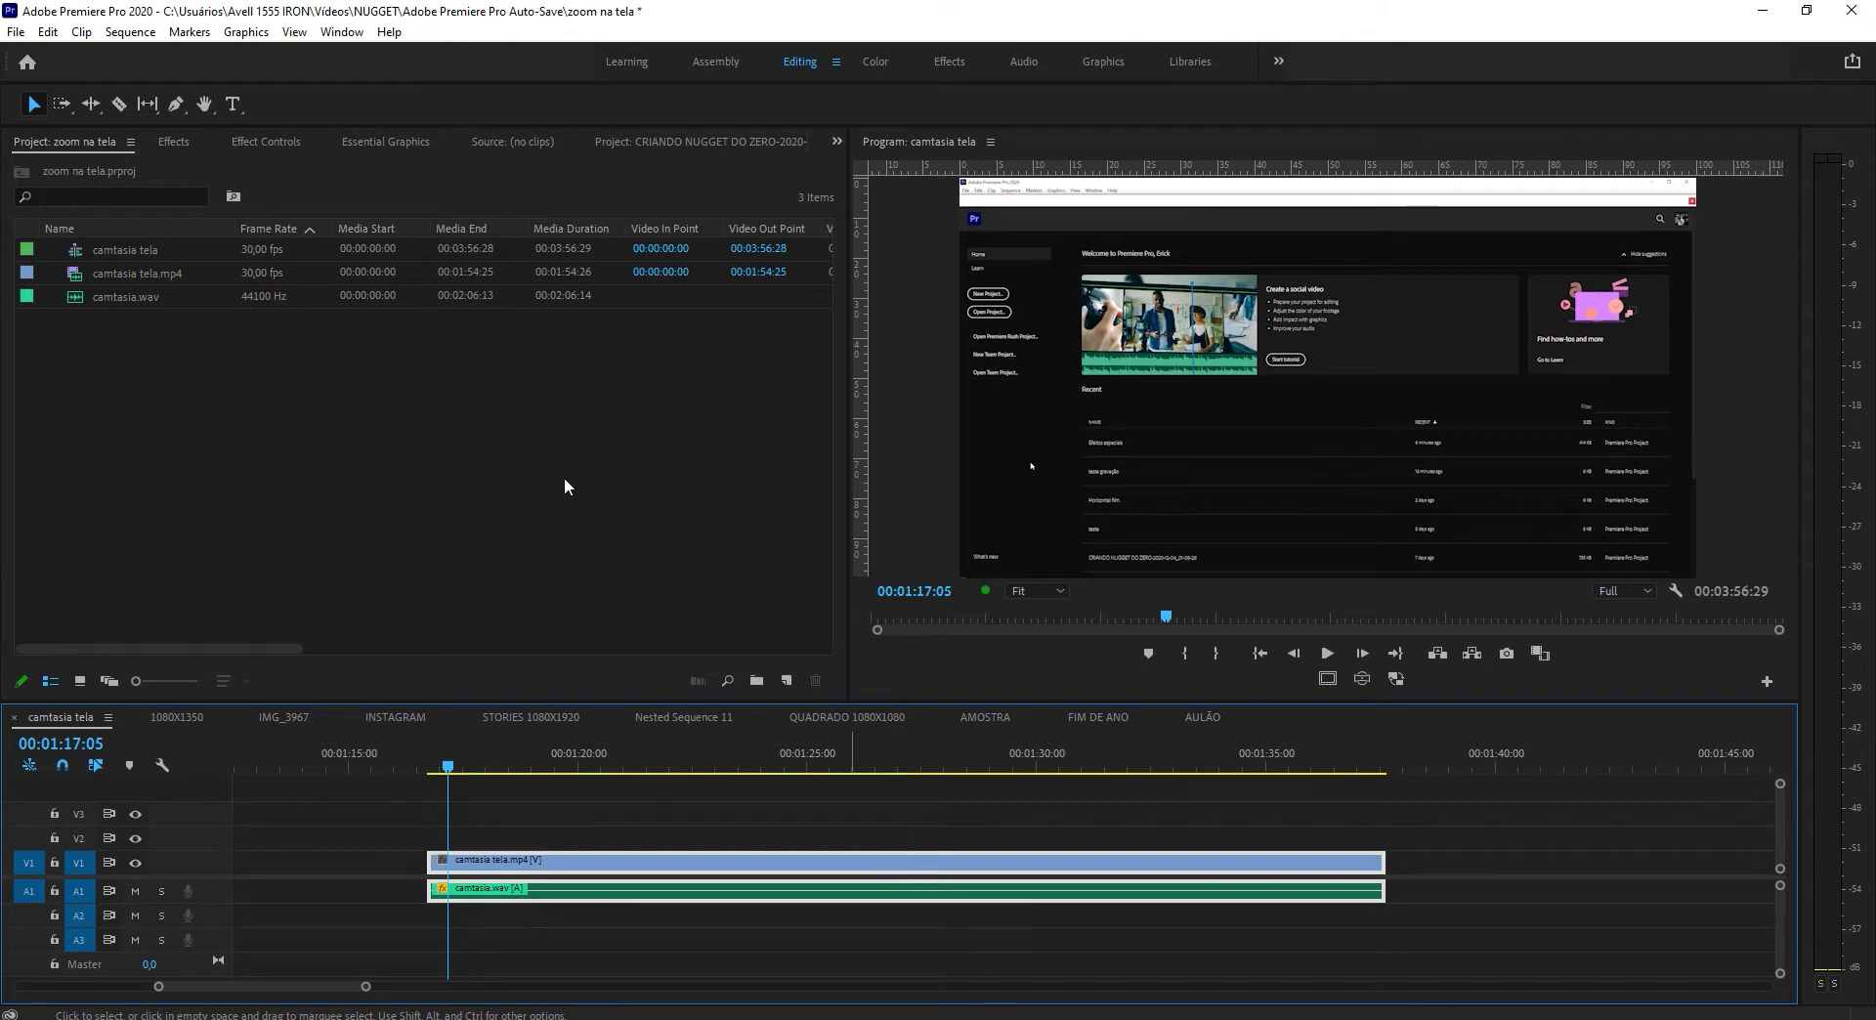
- Keyframe camtasia tela's Scale 100 and Position 960, 522 at 00:01:20:17, then advance to 00:01:21:08
click(274, 141)
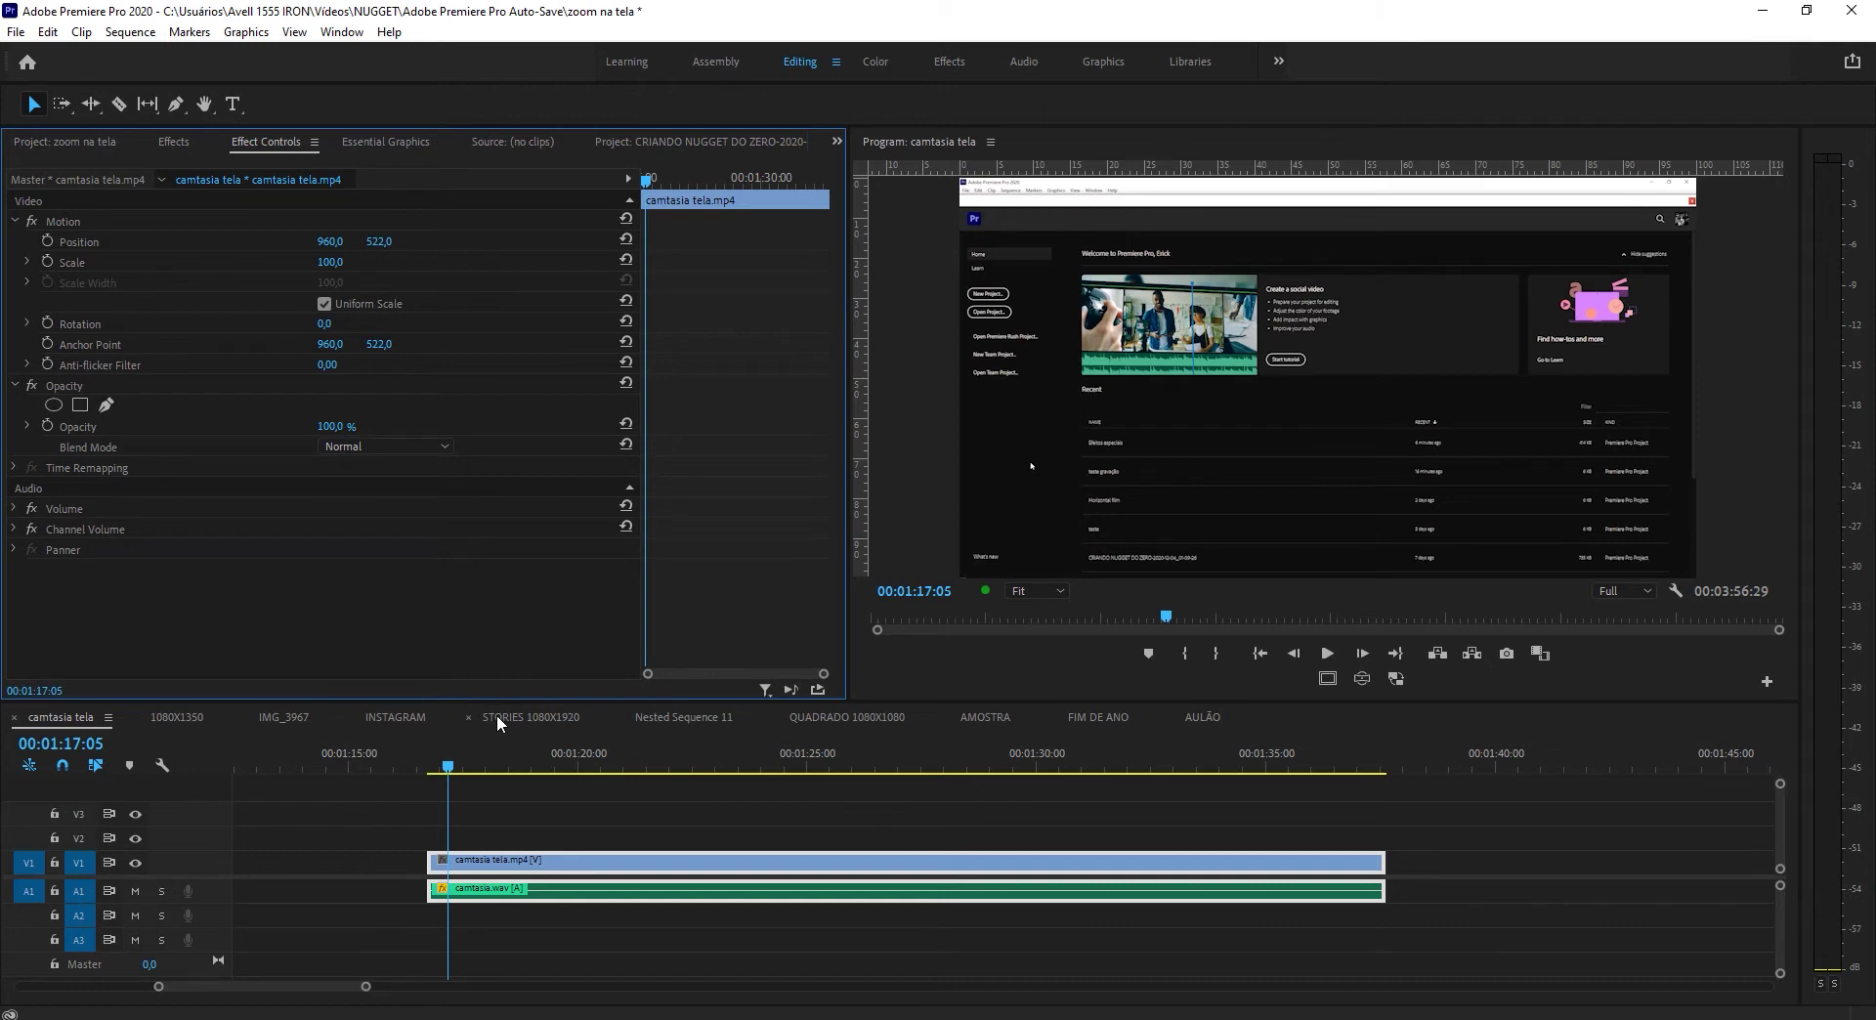
drag(475, 767, 586, 761)
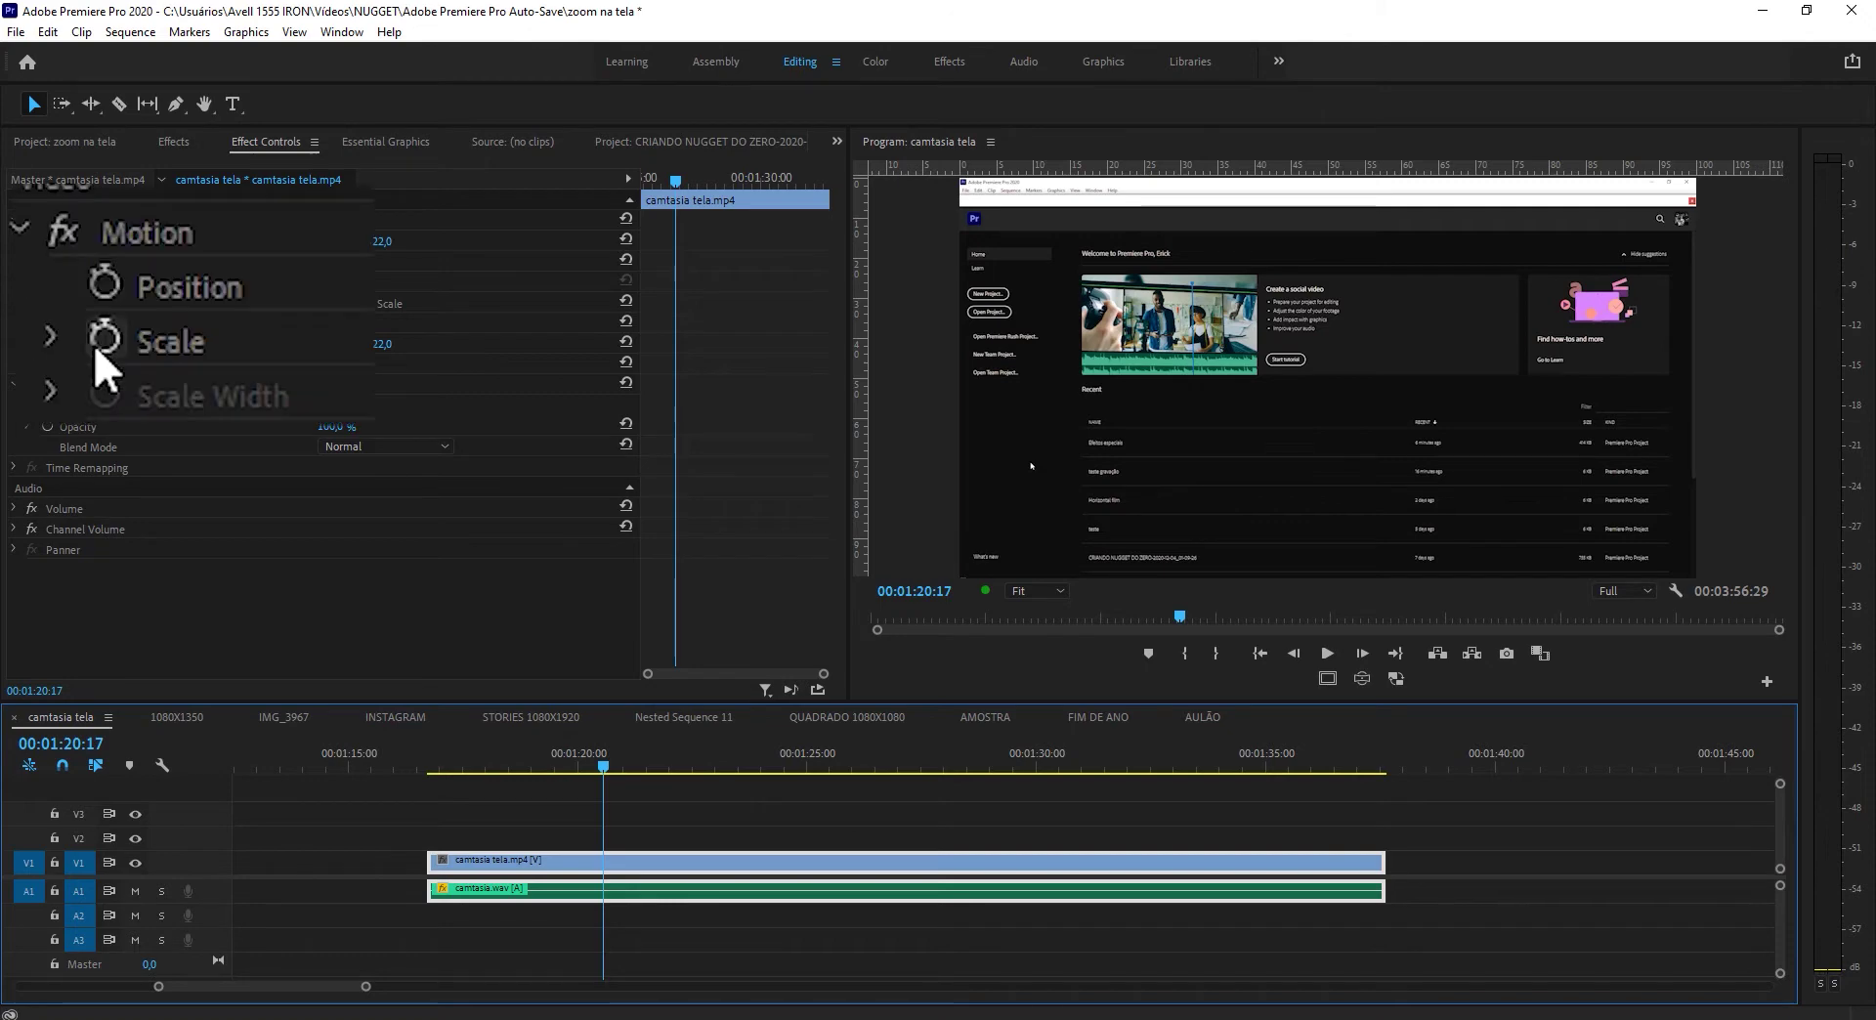
click(95, 344)
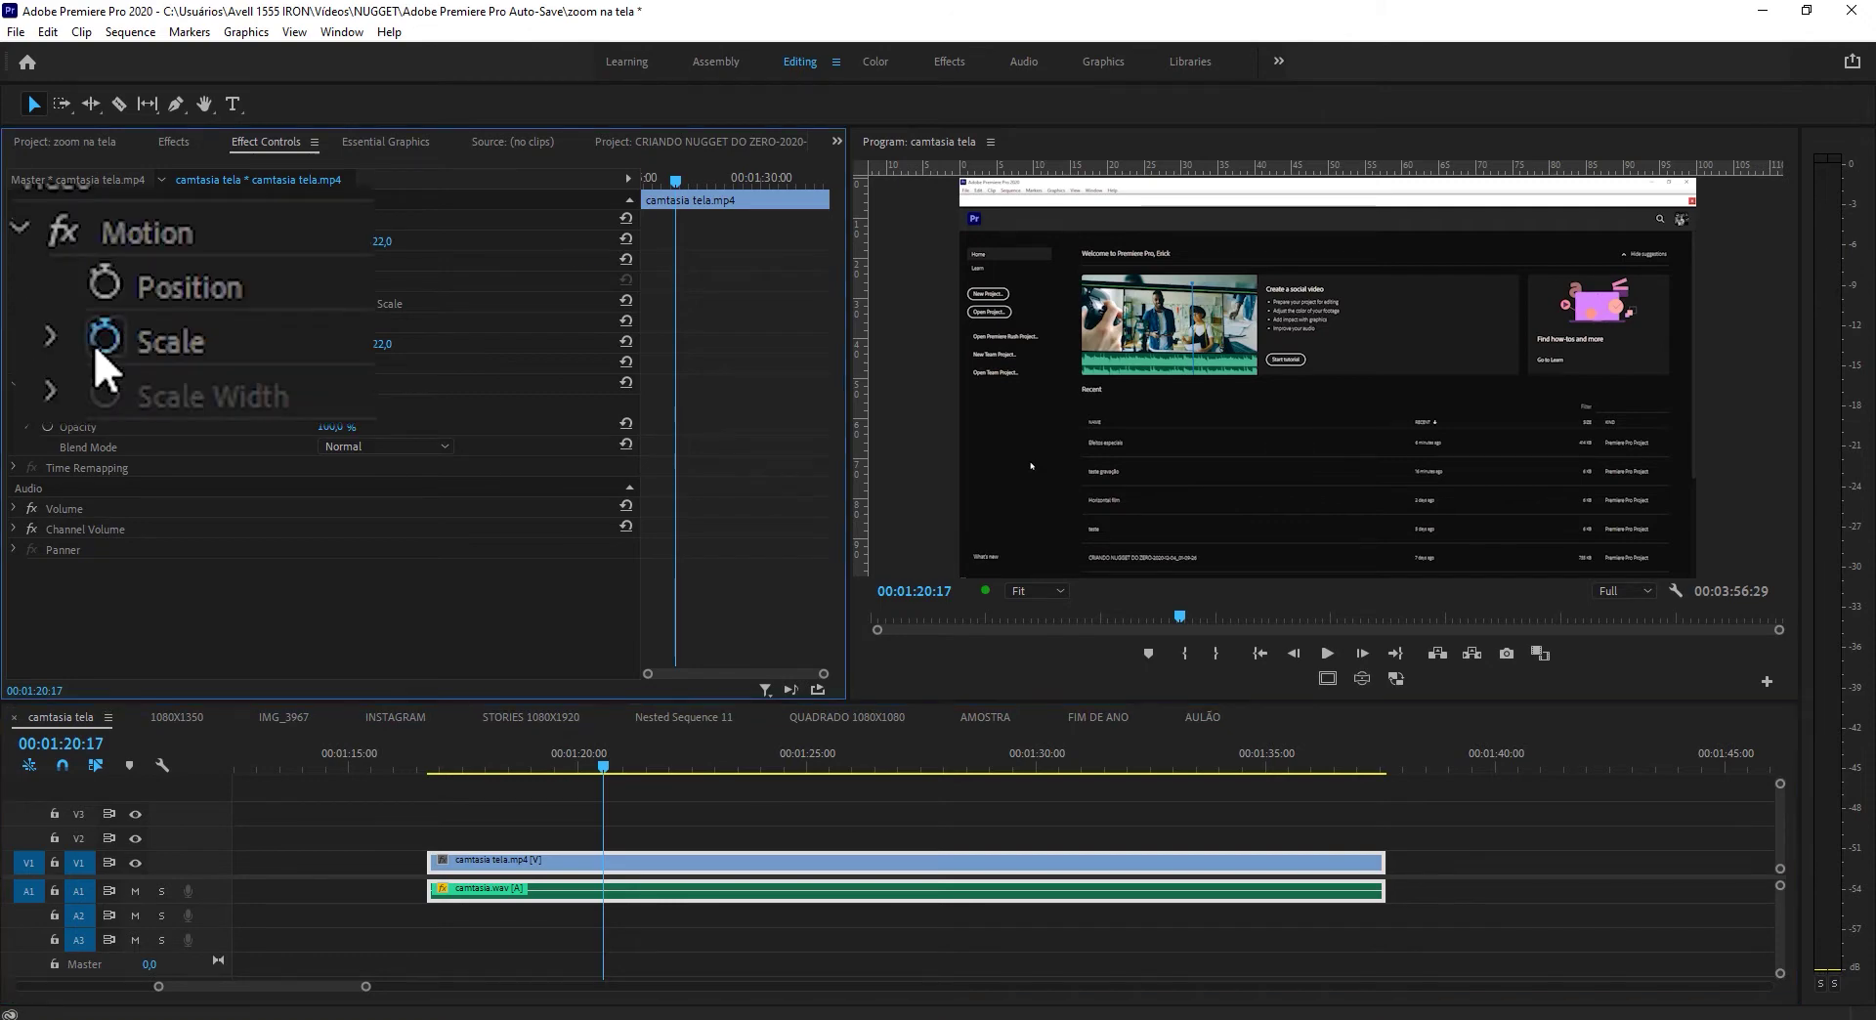
click(102, 291)
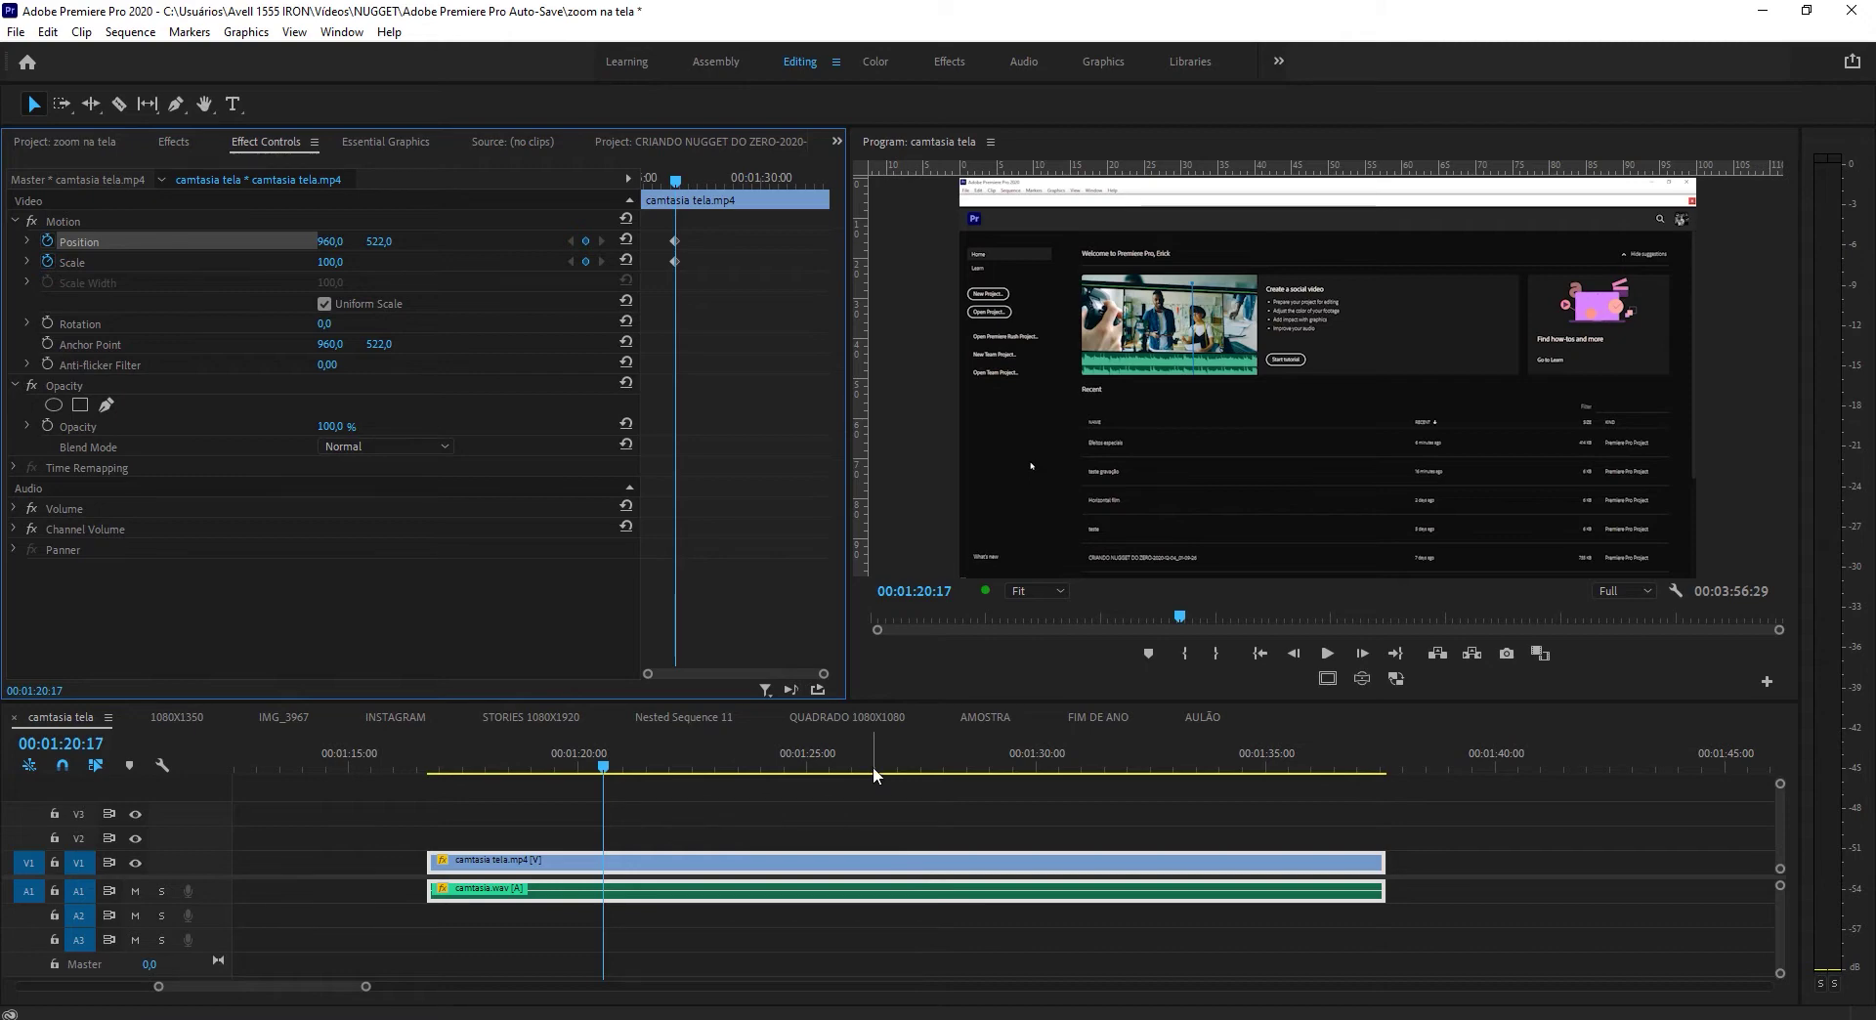
key(space)
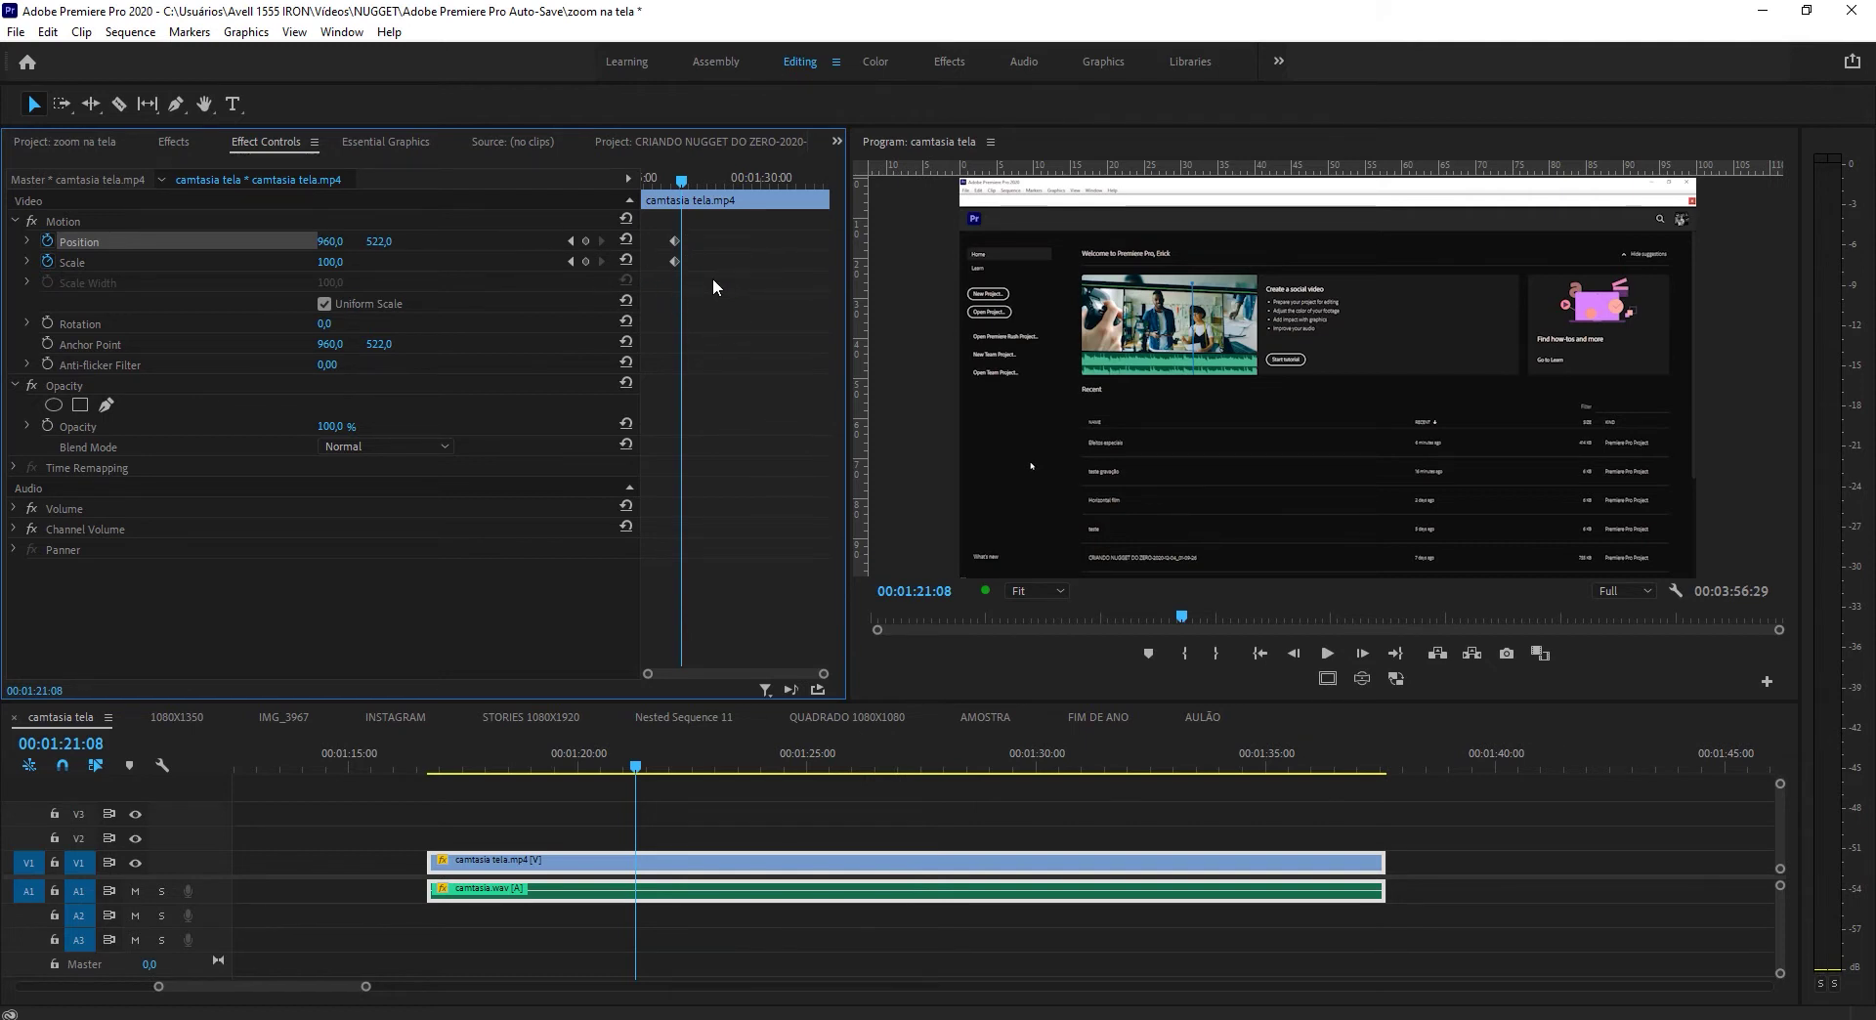
scroll(712, 277, up, 5)
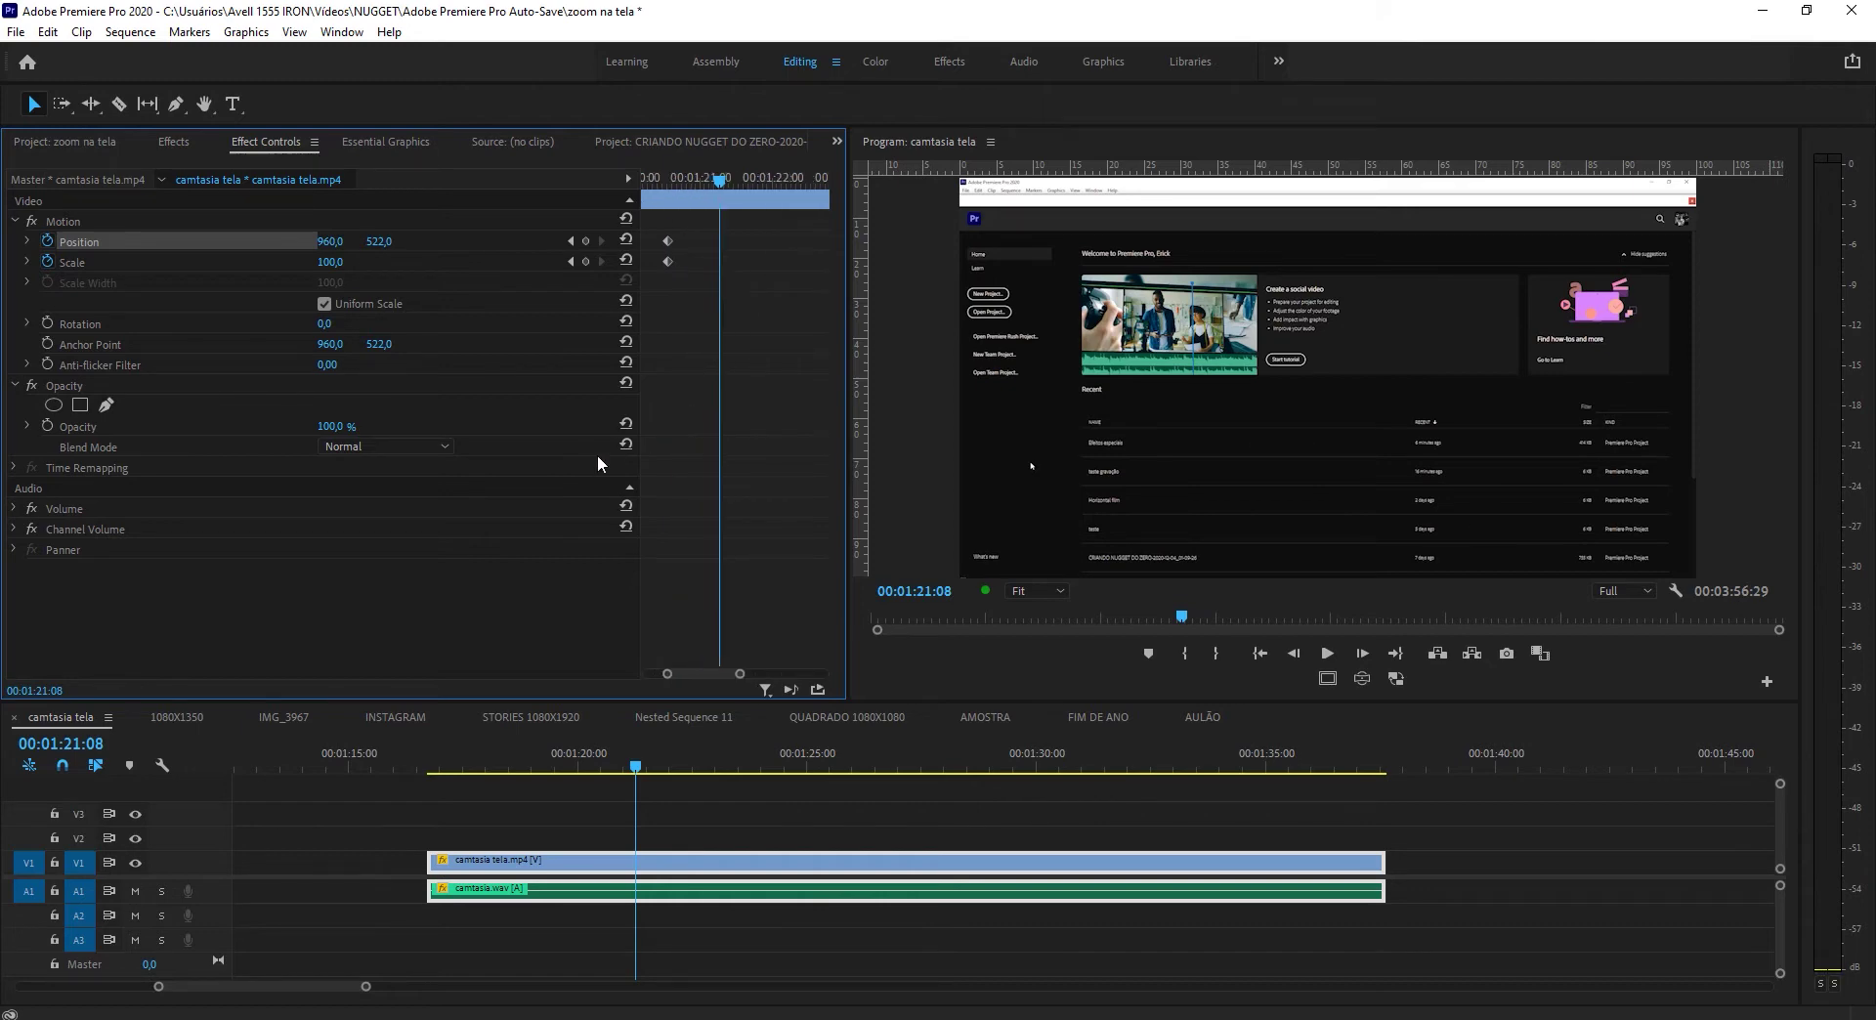
- At 00:01:21:08, scrub Scale to 603 and Position to 5737, 1930 to frame New Project
drag(641, 434, 512, 432)
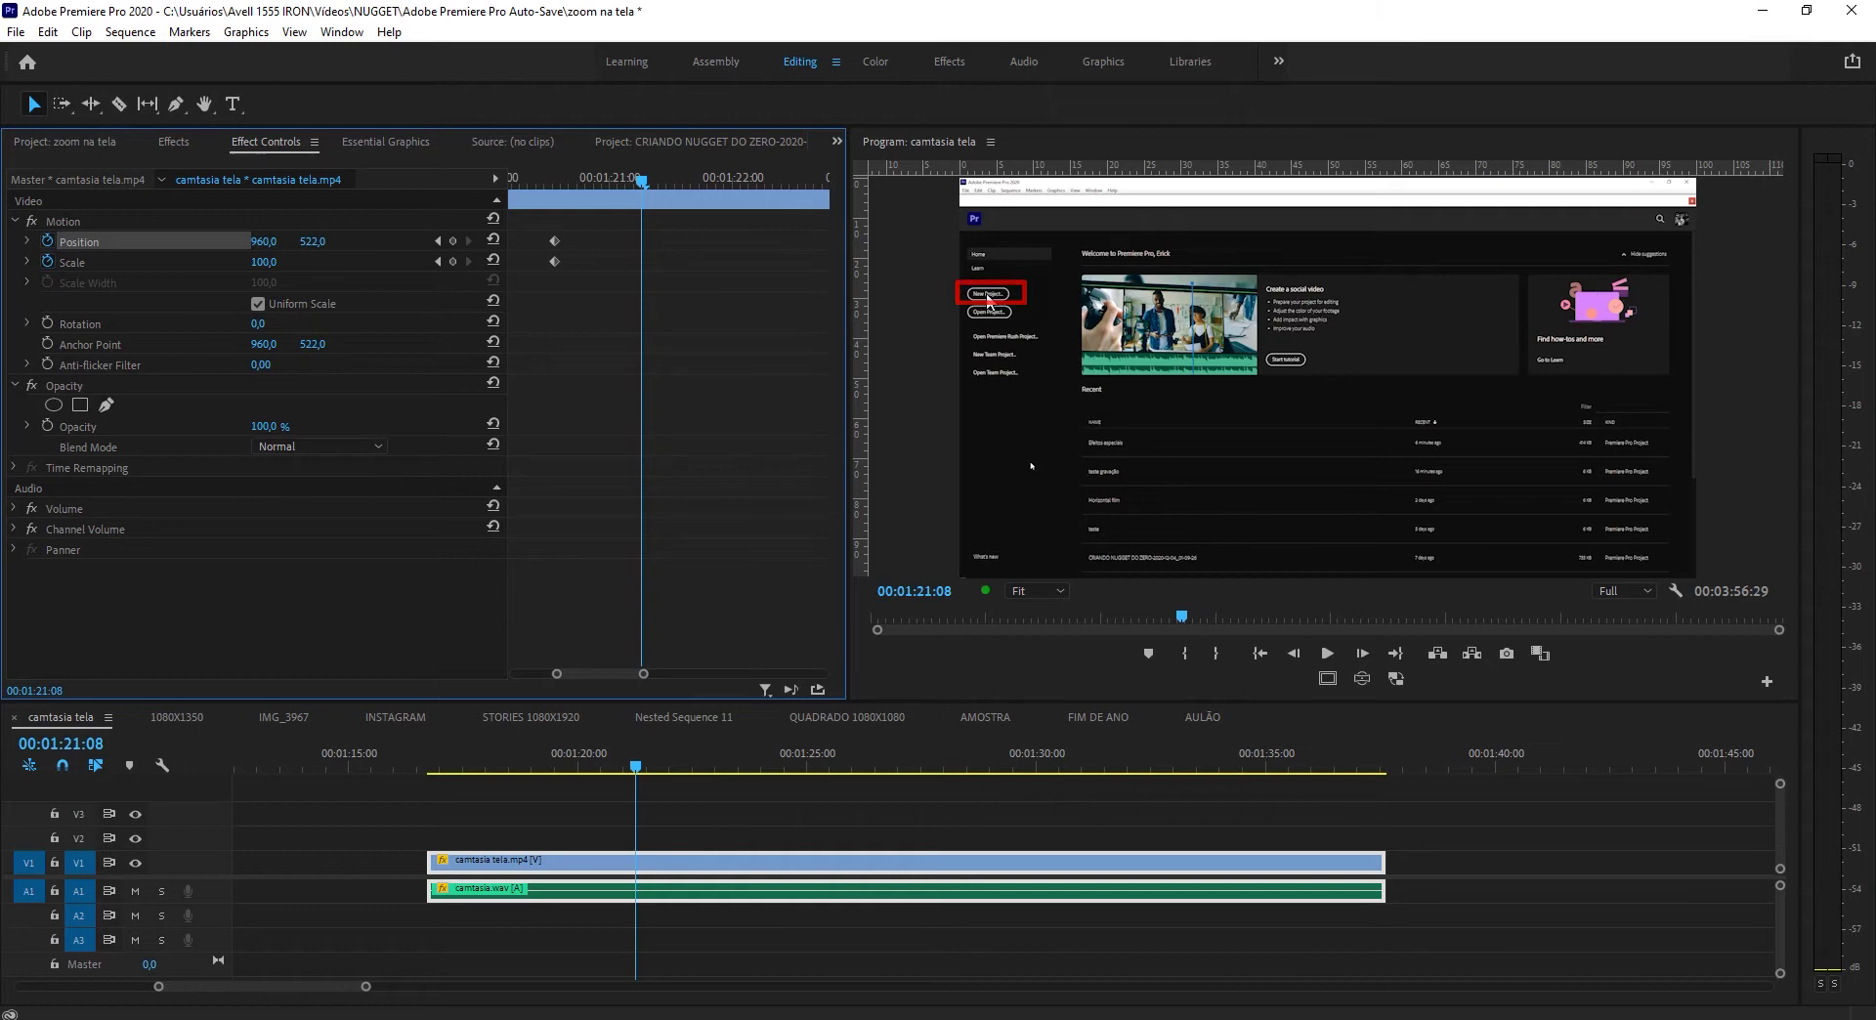
drag(268, 270, 360, 262)
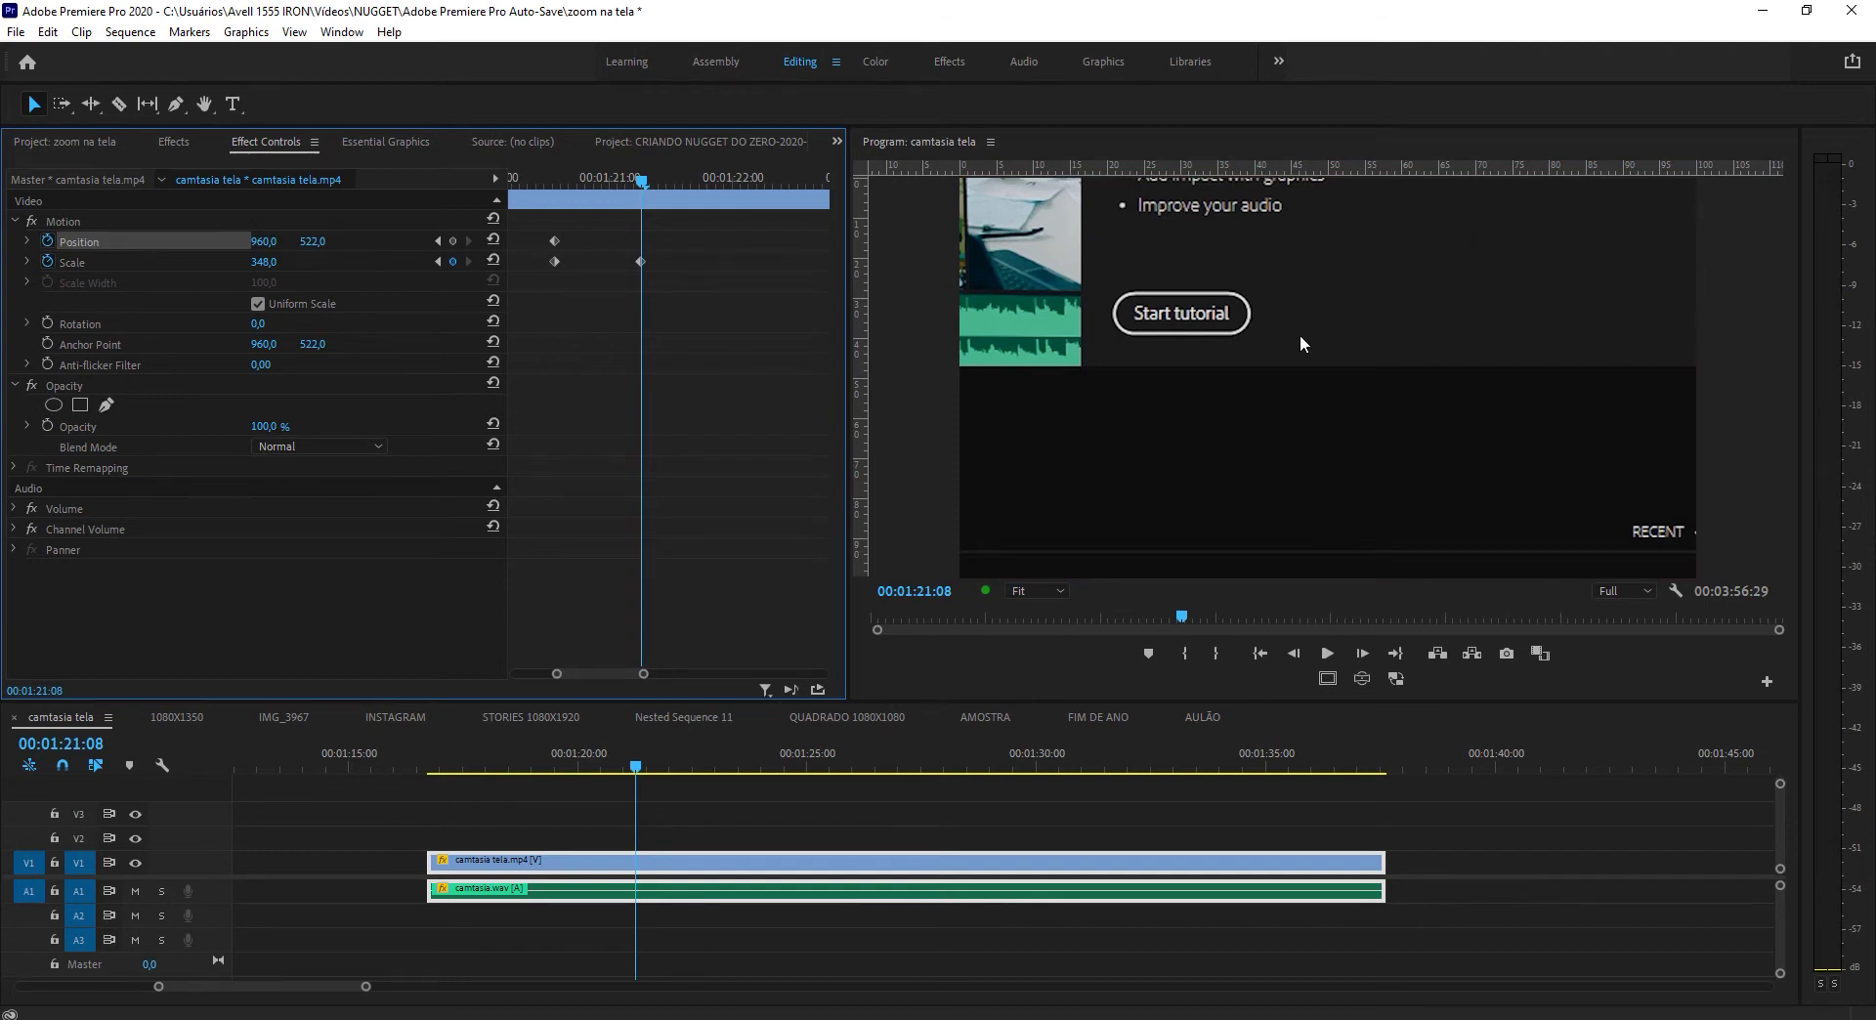
drag(262, 245, 490, 241)
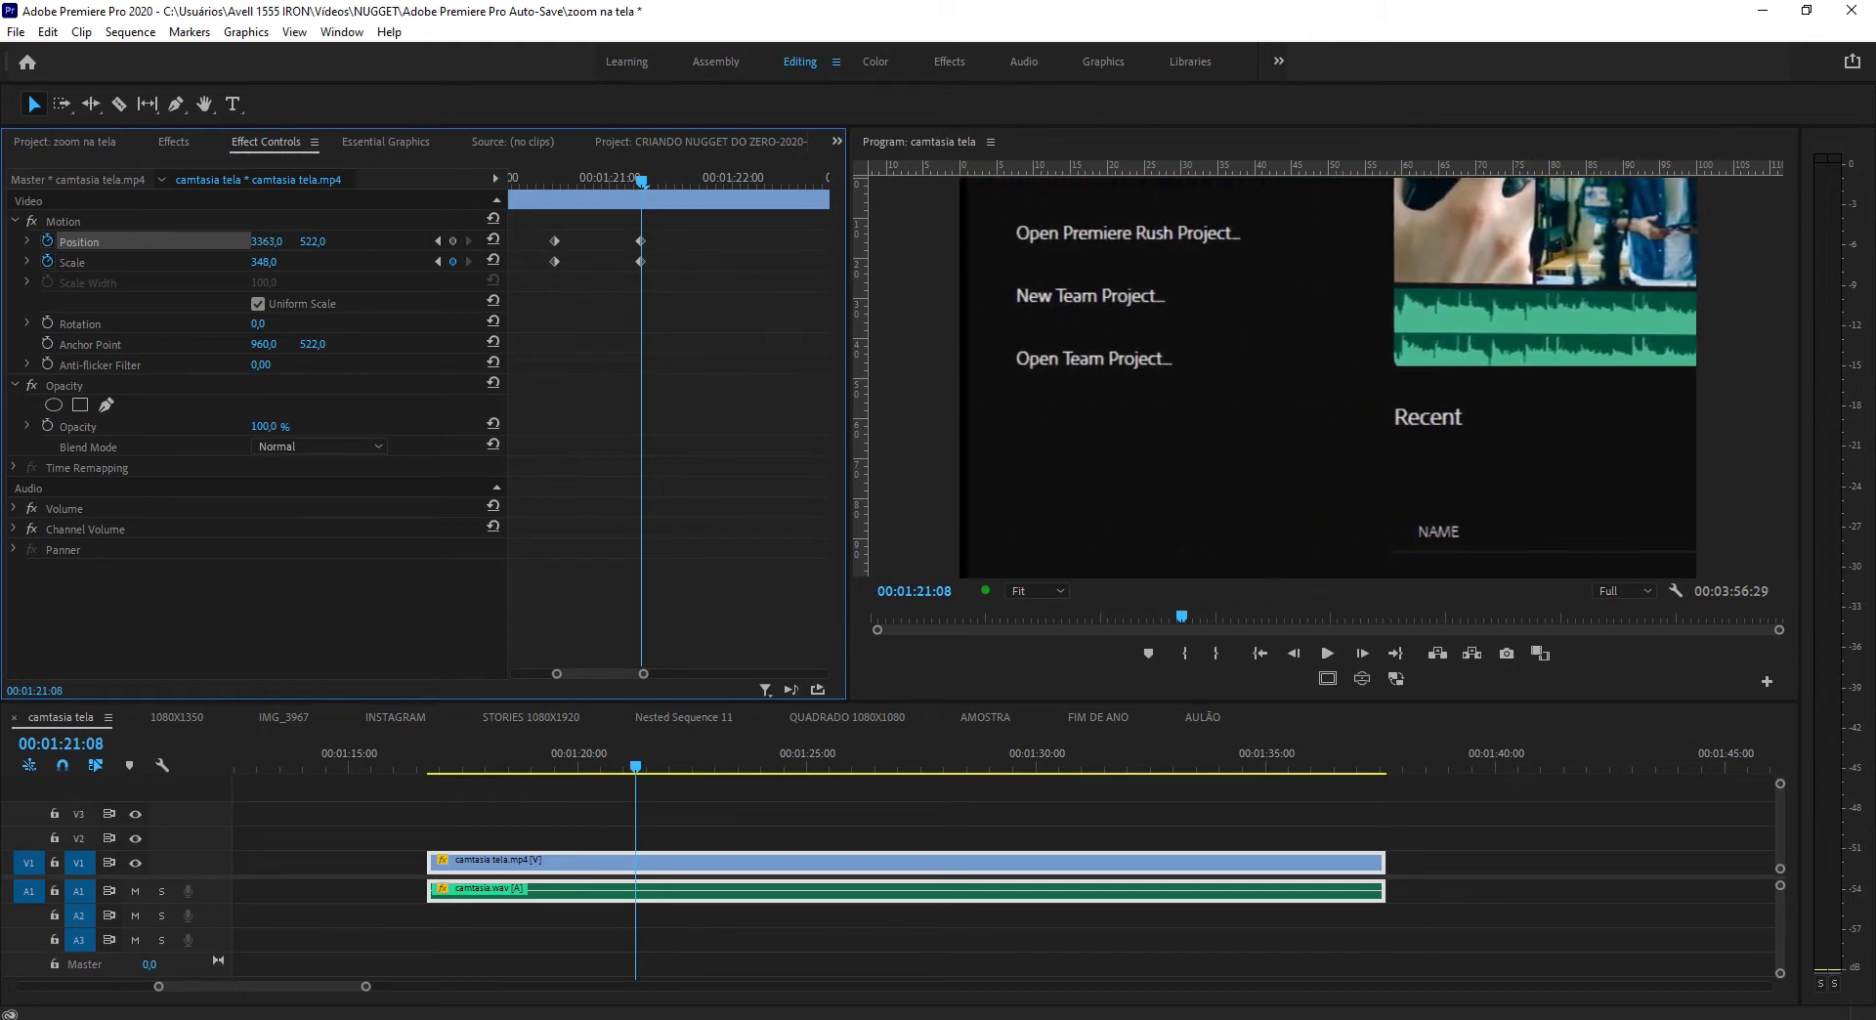
drag(315, 244, 391, 244)
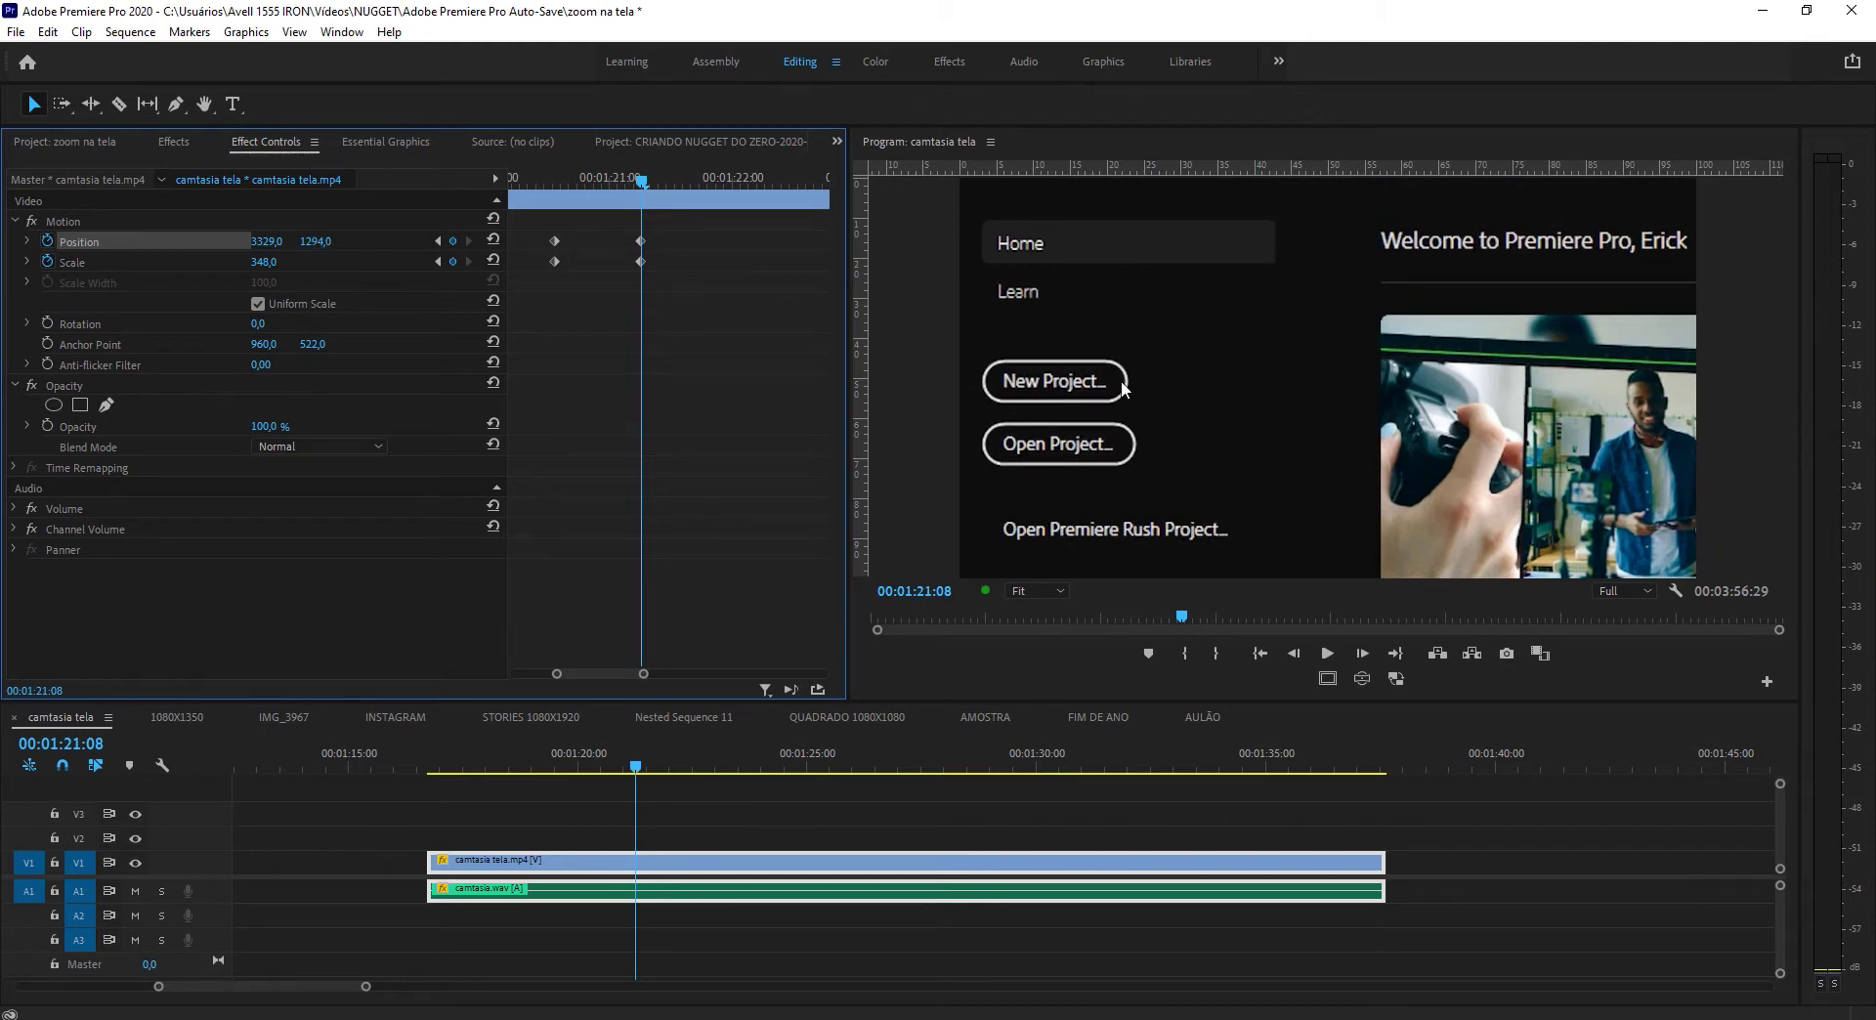
drag(262, 262, 416, 261)
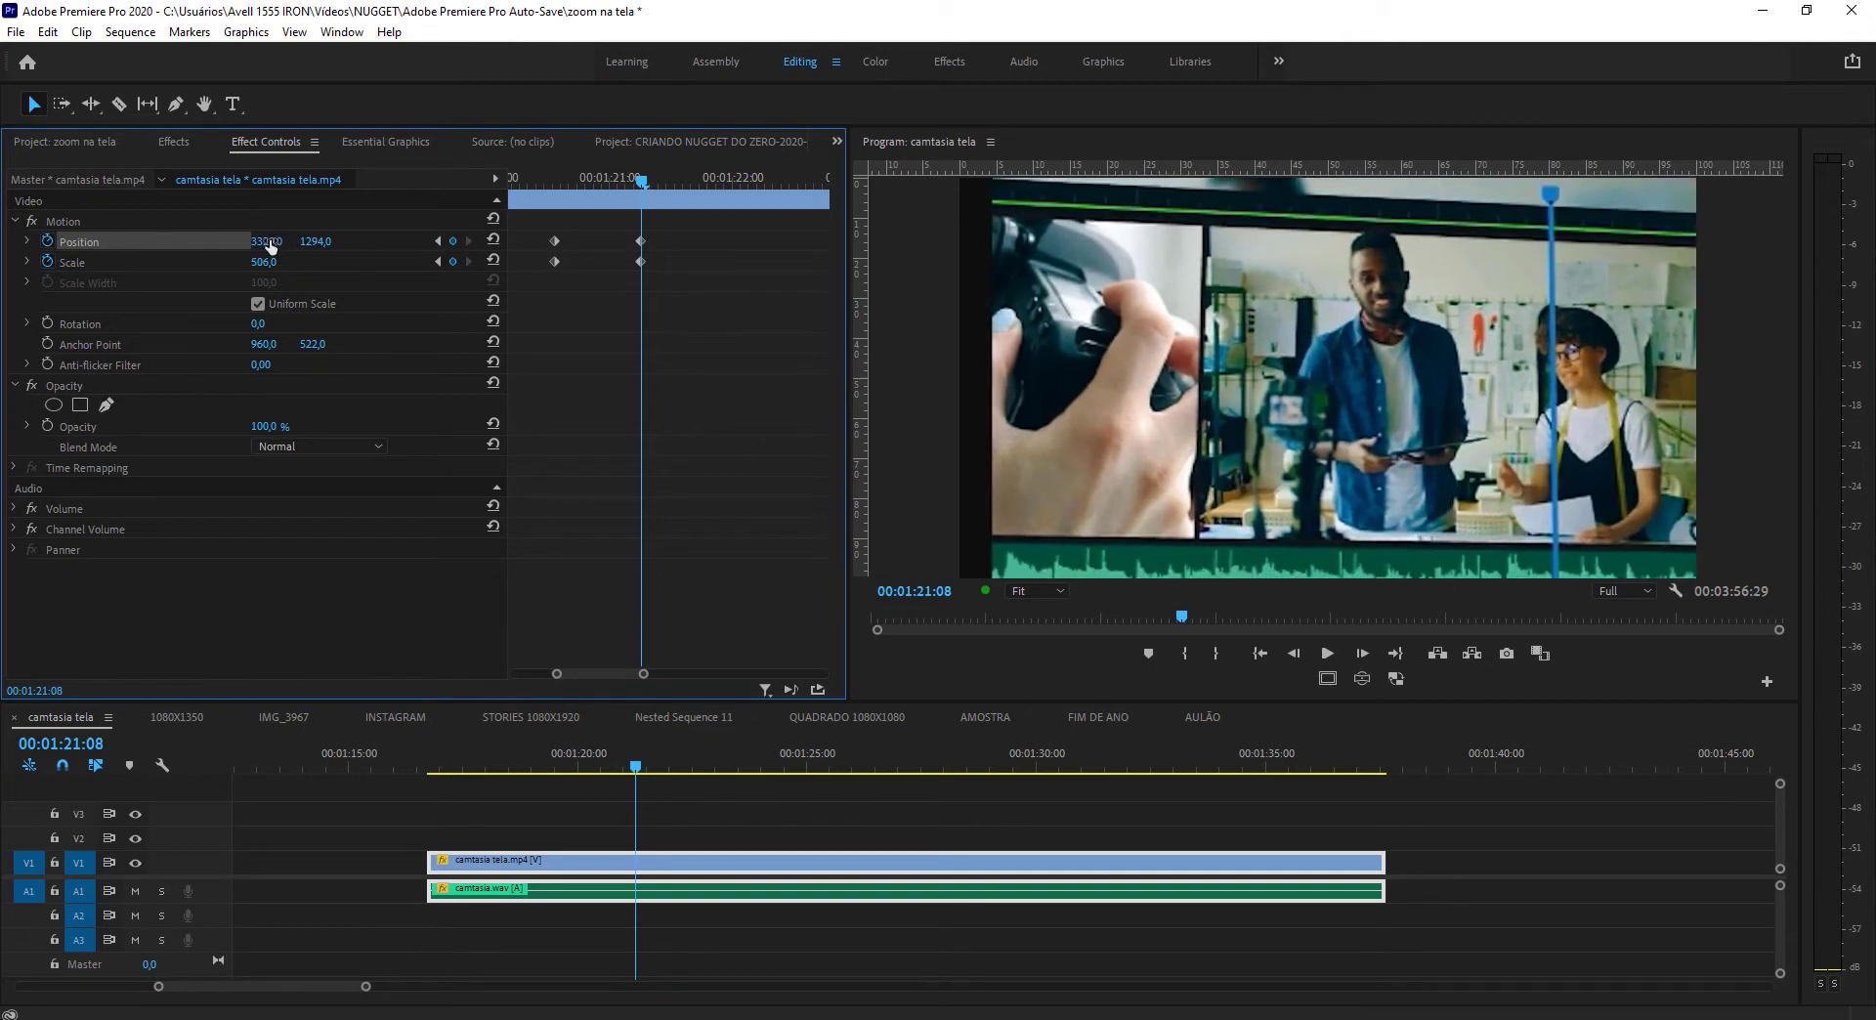
drag(271, 244, 508, 245)
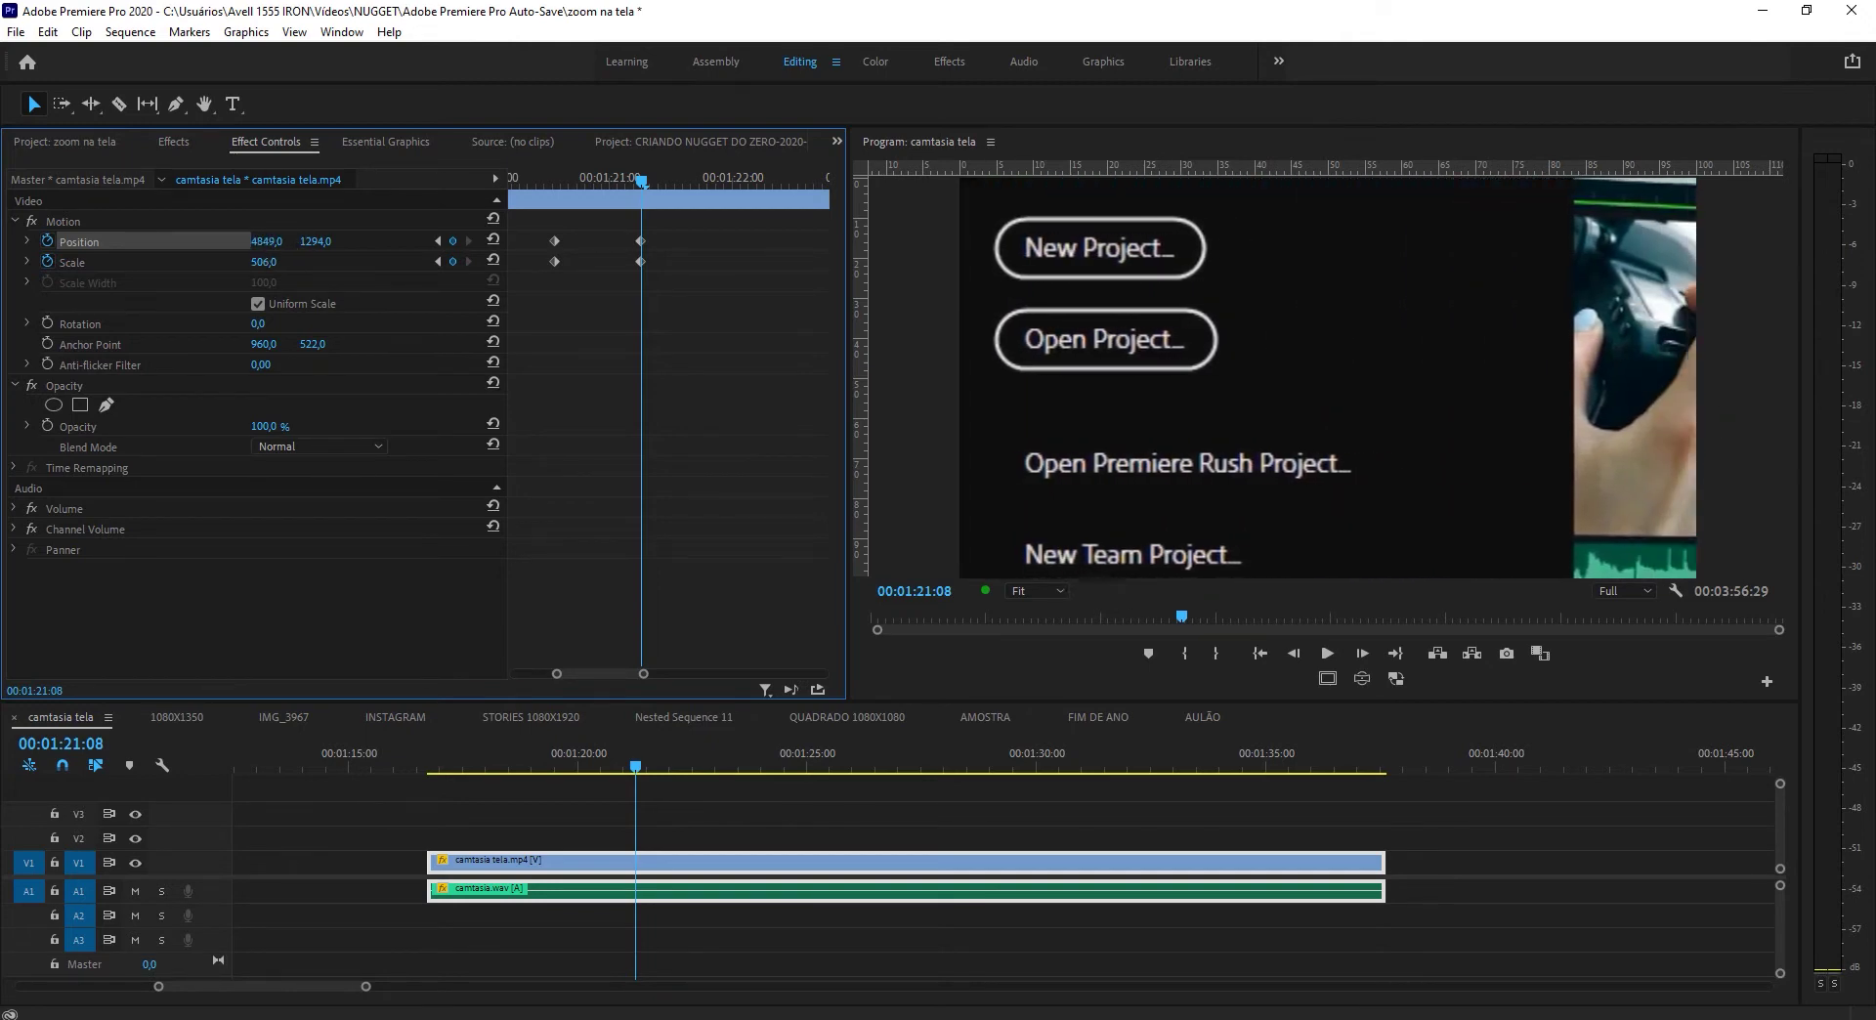
mouse_move(274, 242)
mouse_down()
mouse_move(357, 262)
mouse_move(377, 241)
mouse_move(303, 248)
mouse_move(936, 242)
mouse_up()
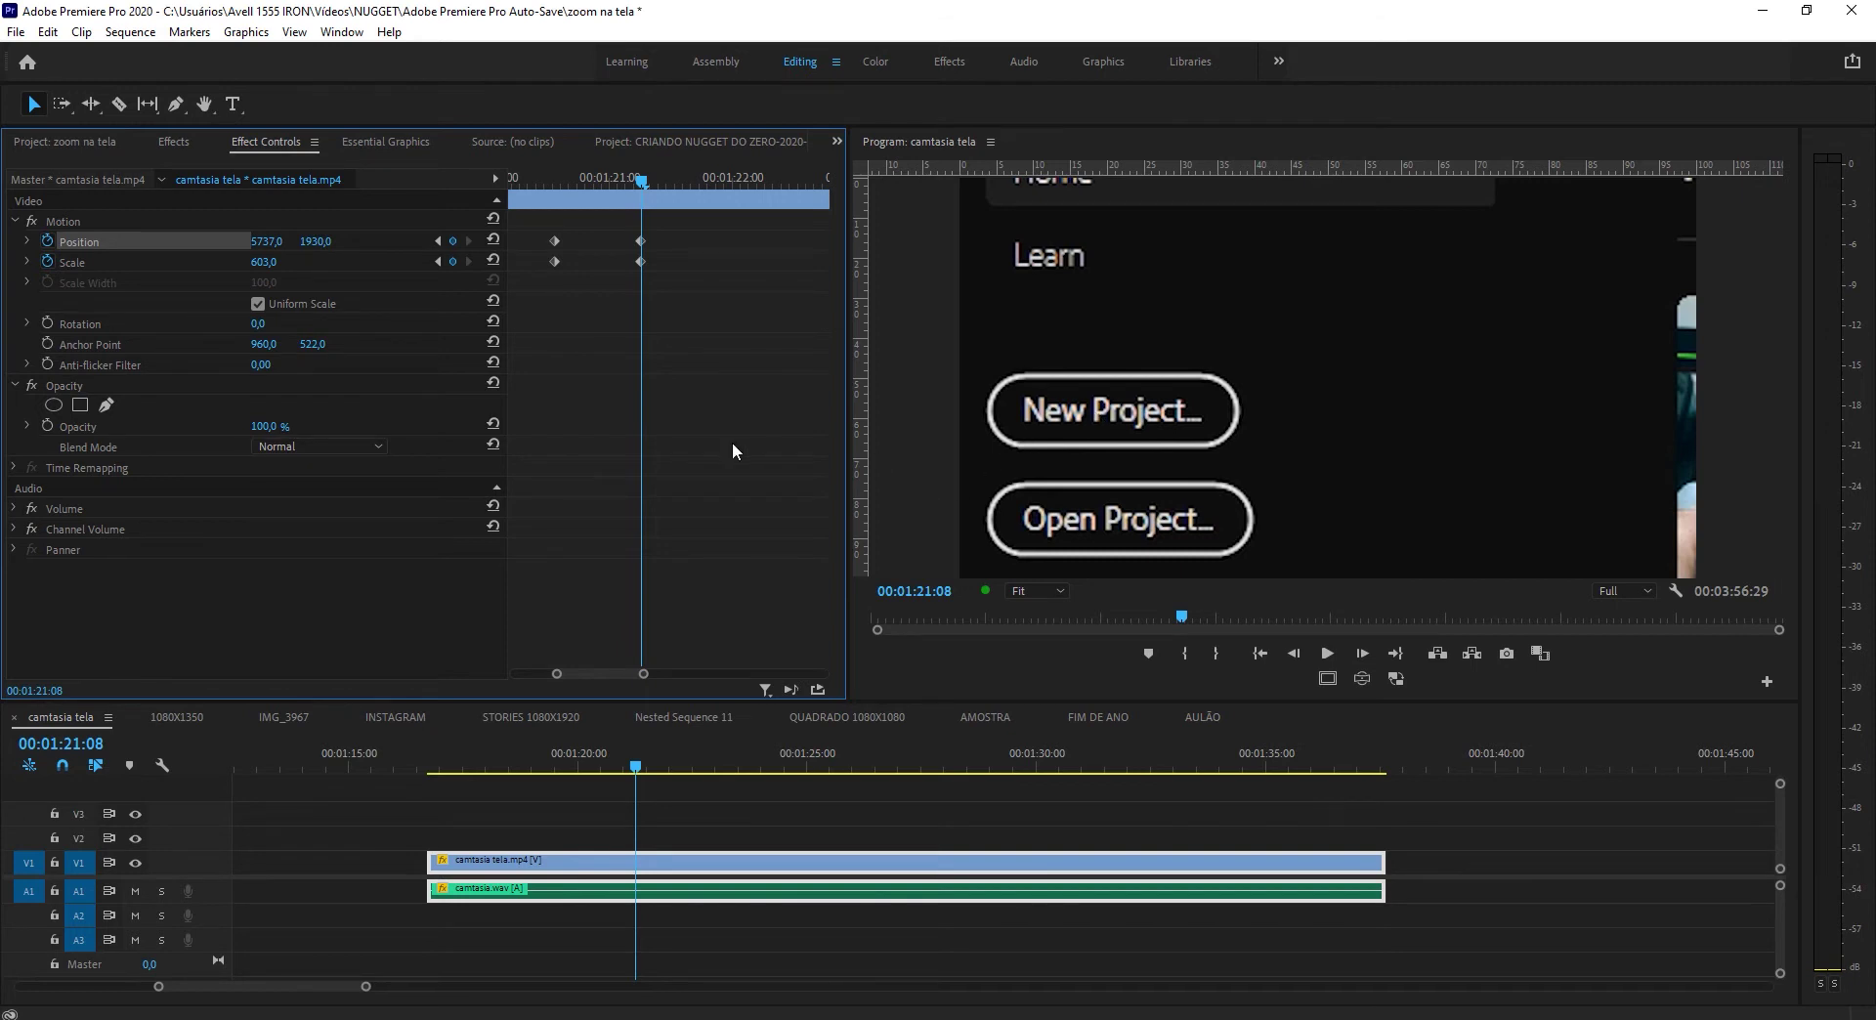
click(548, 184)
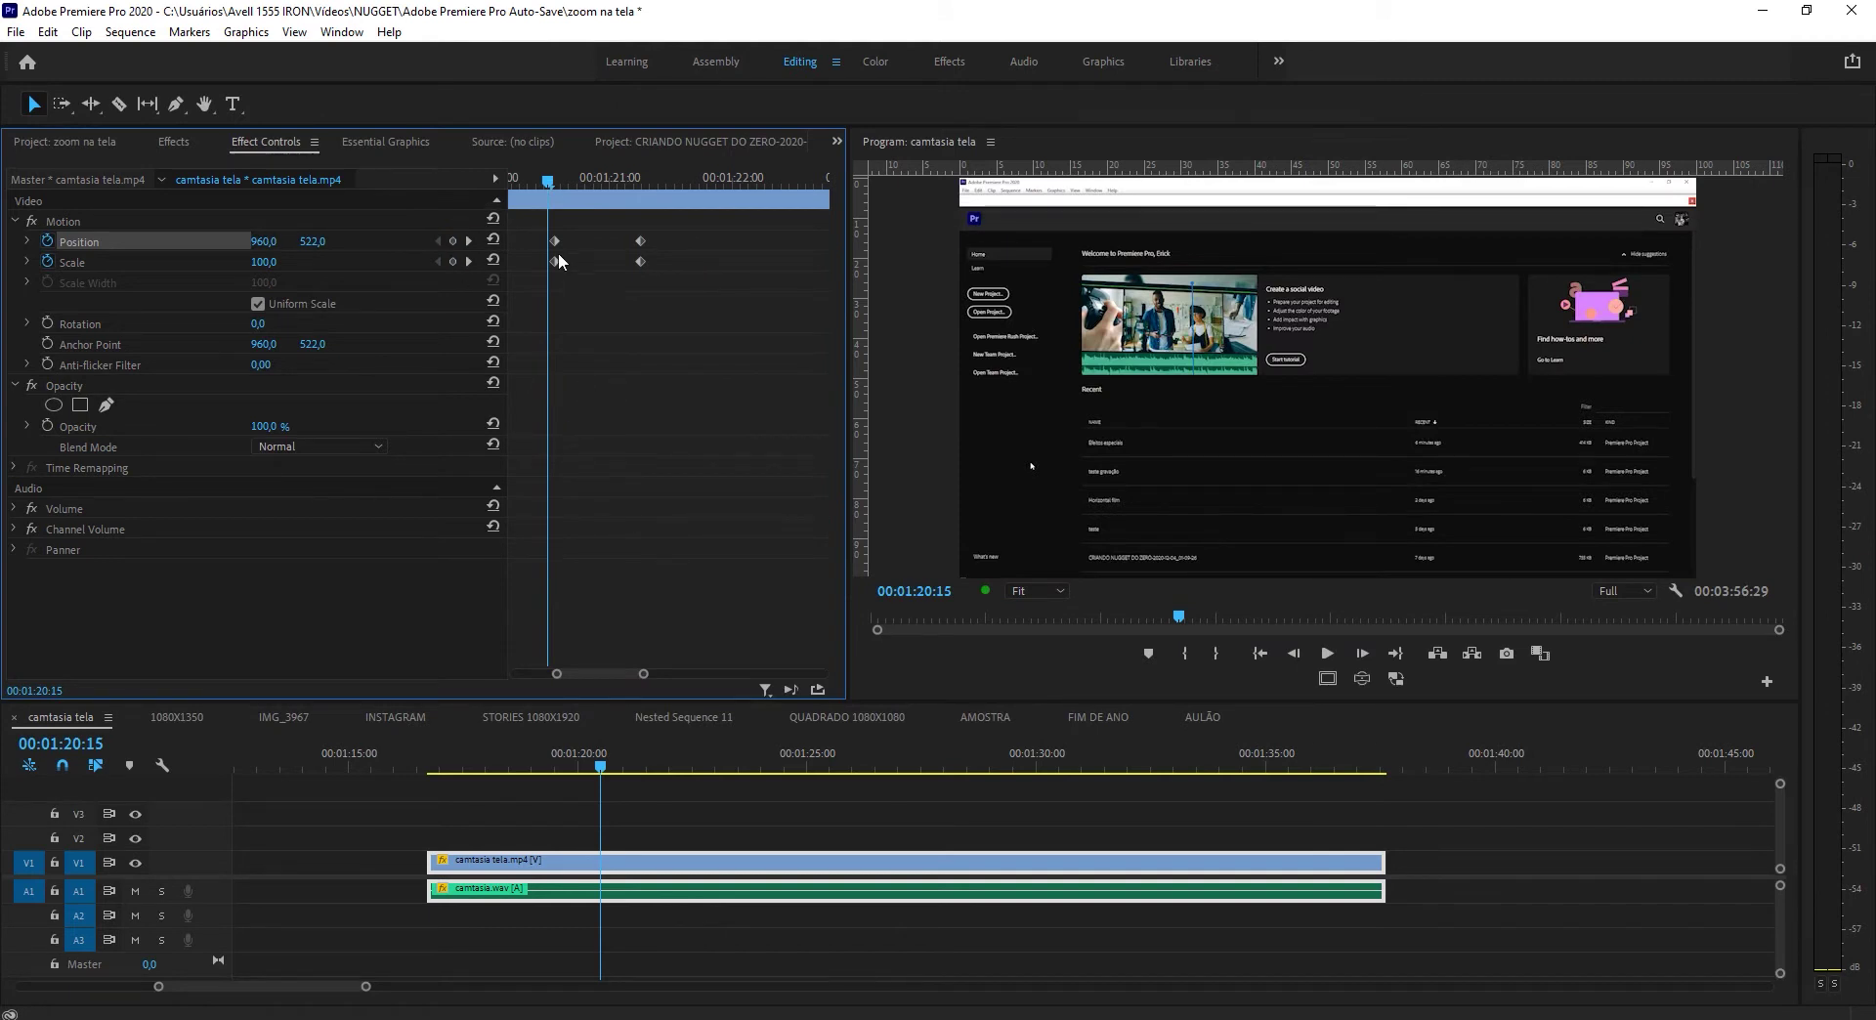
click(548, 181)
drag(549, 182, 553, 182)
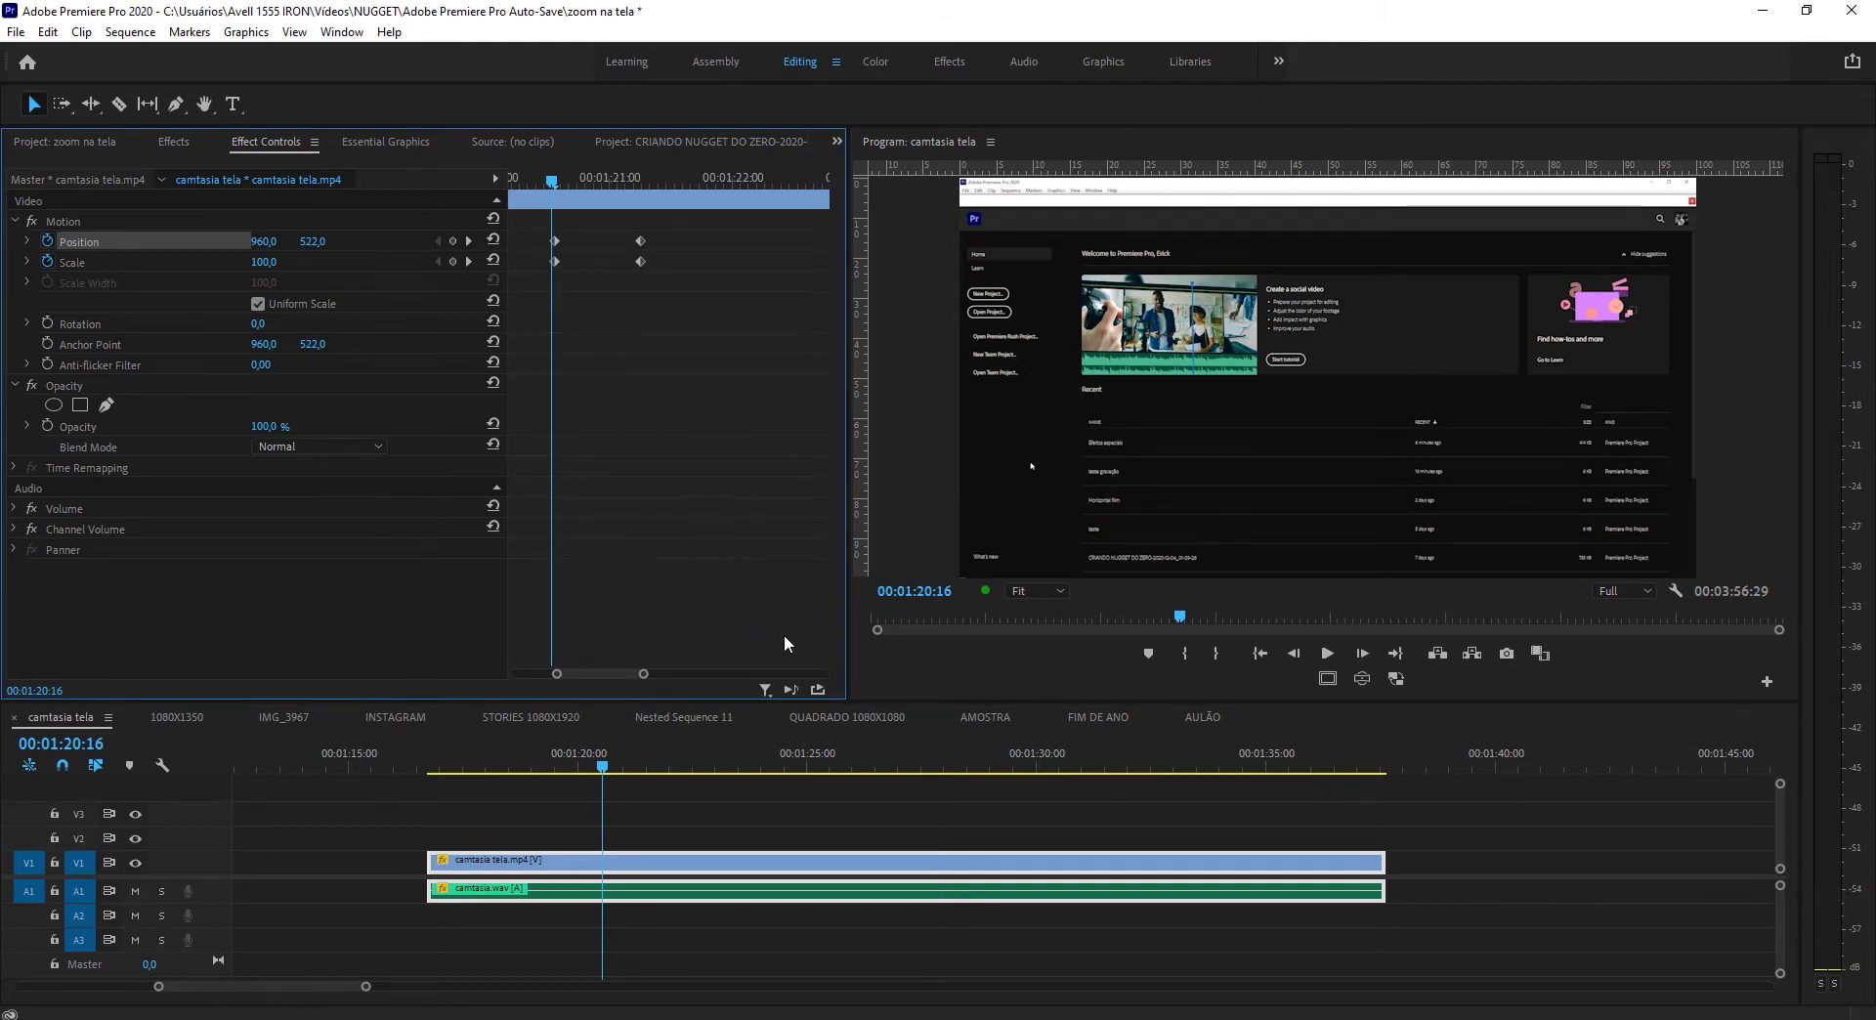
key(space)
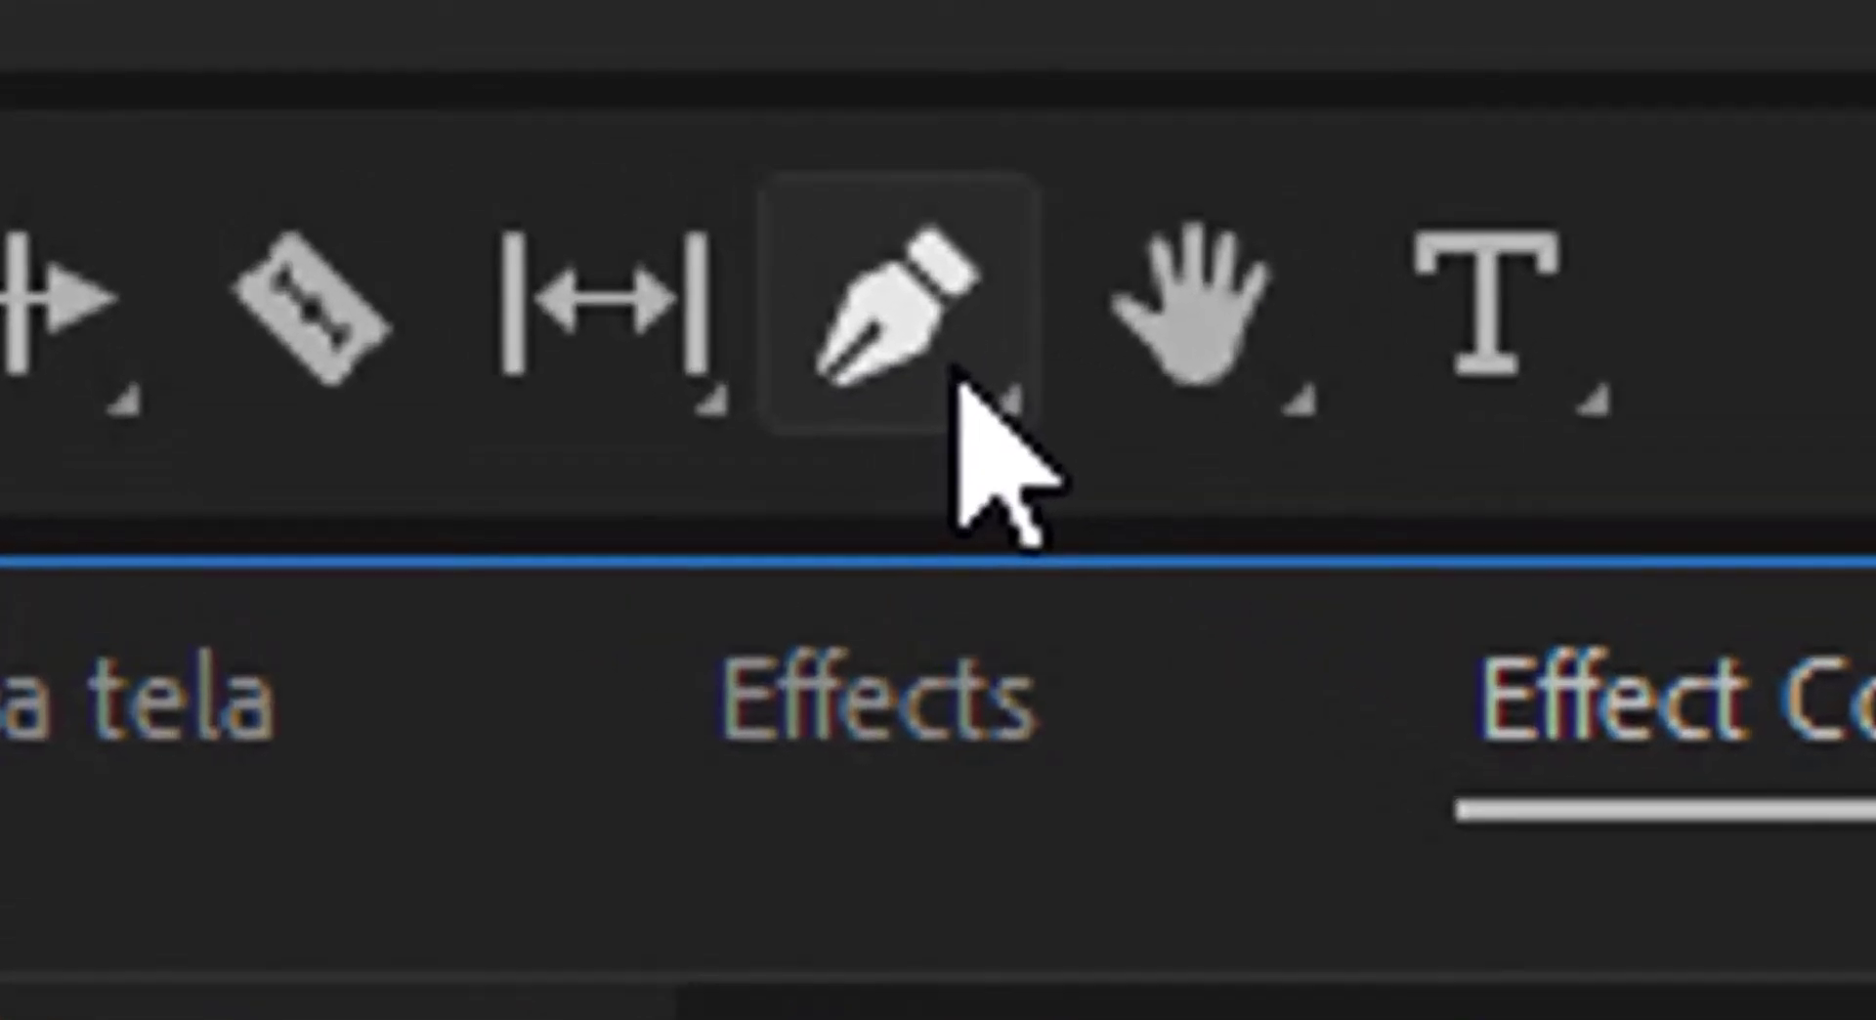
- Draw a rectangle over the New Project button with the Rectangle Tool and show its Essential Graphics settings
click(958, 381)
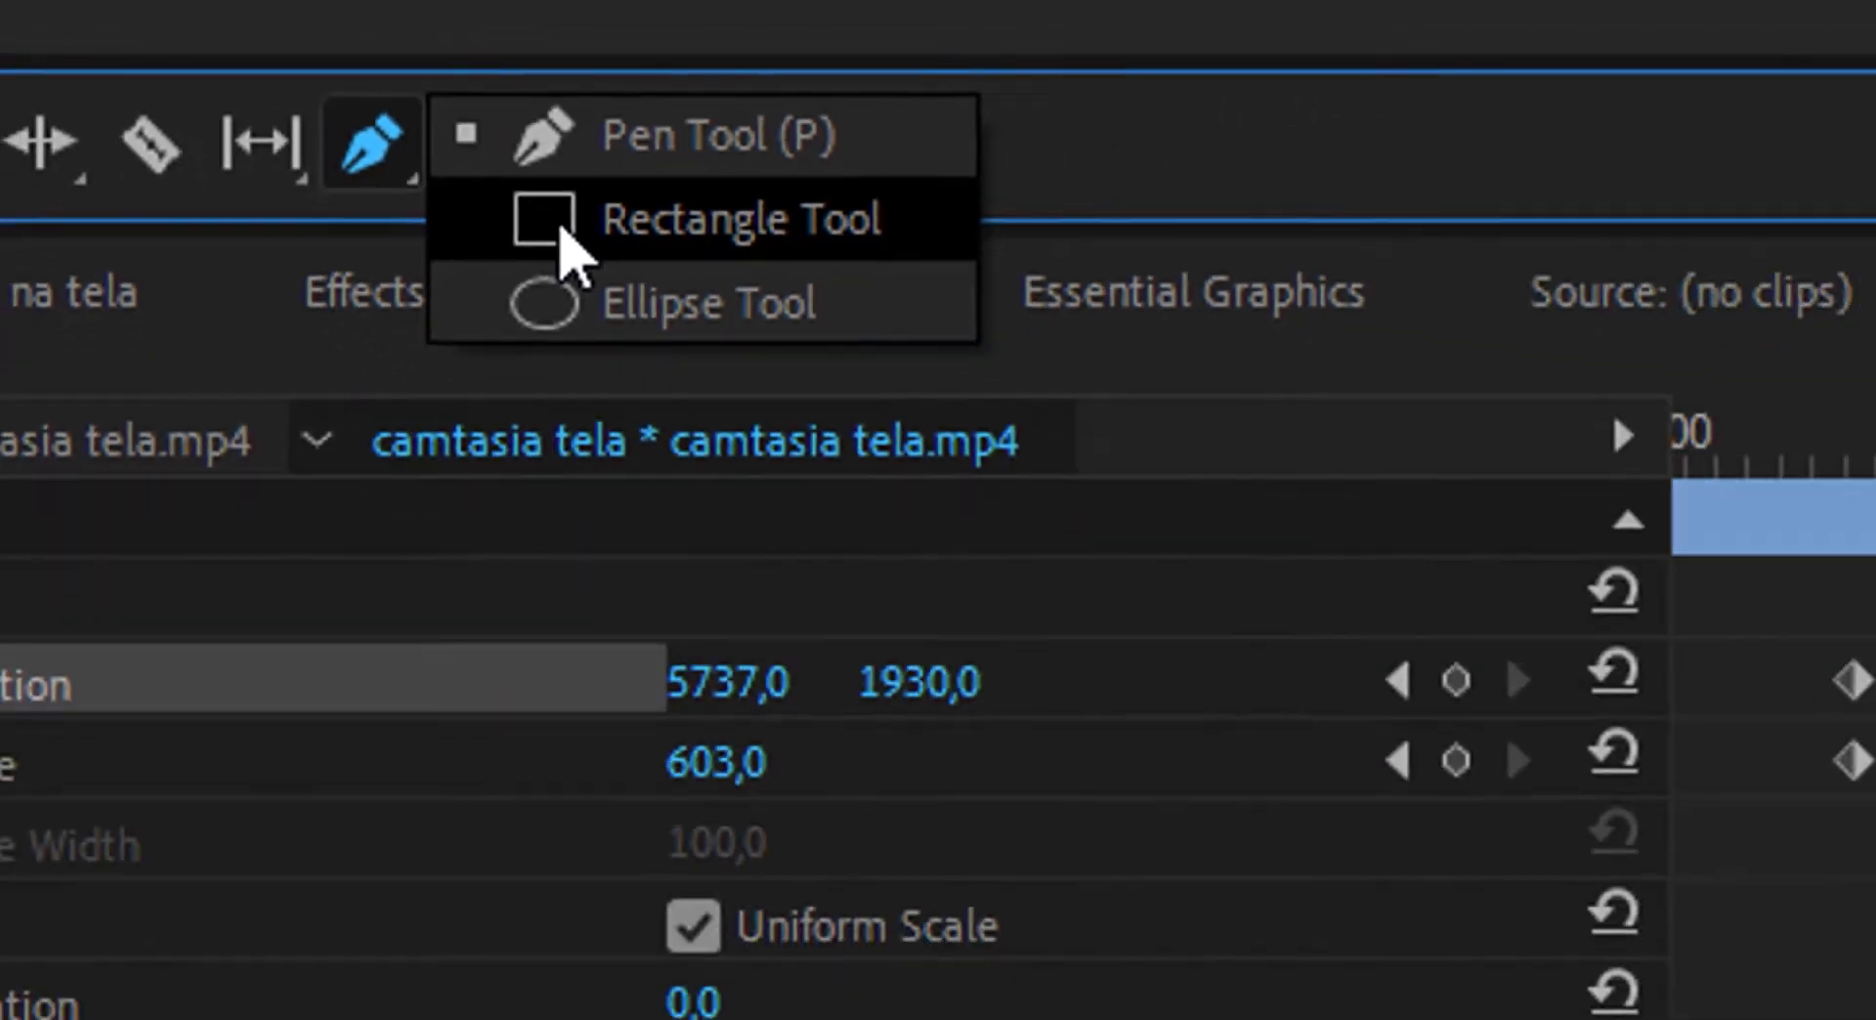
click(764, 291)
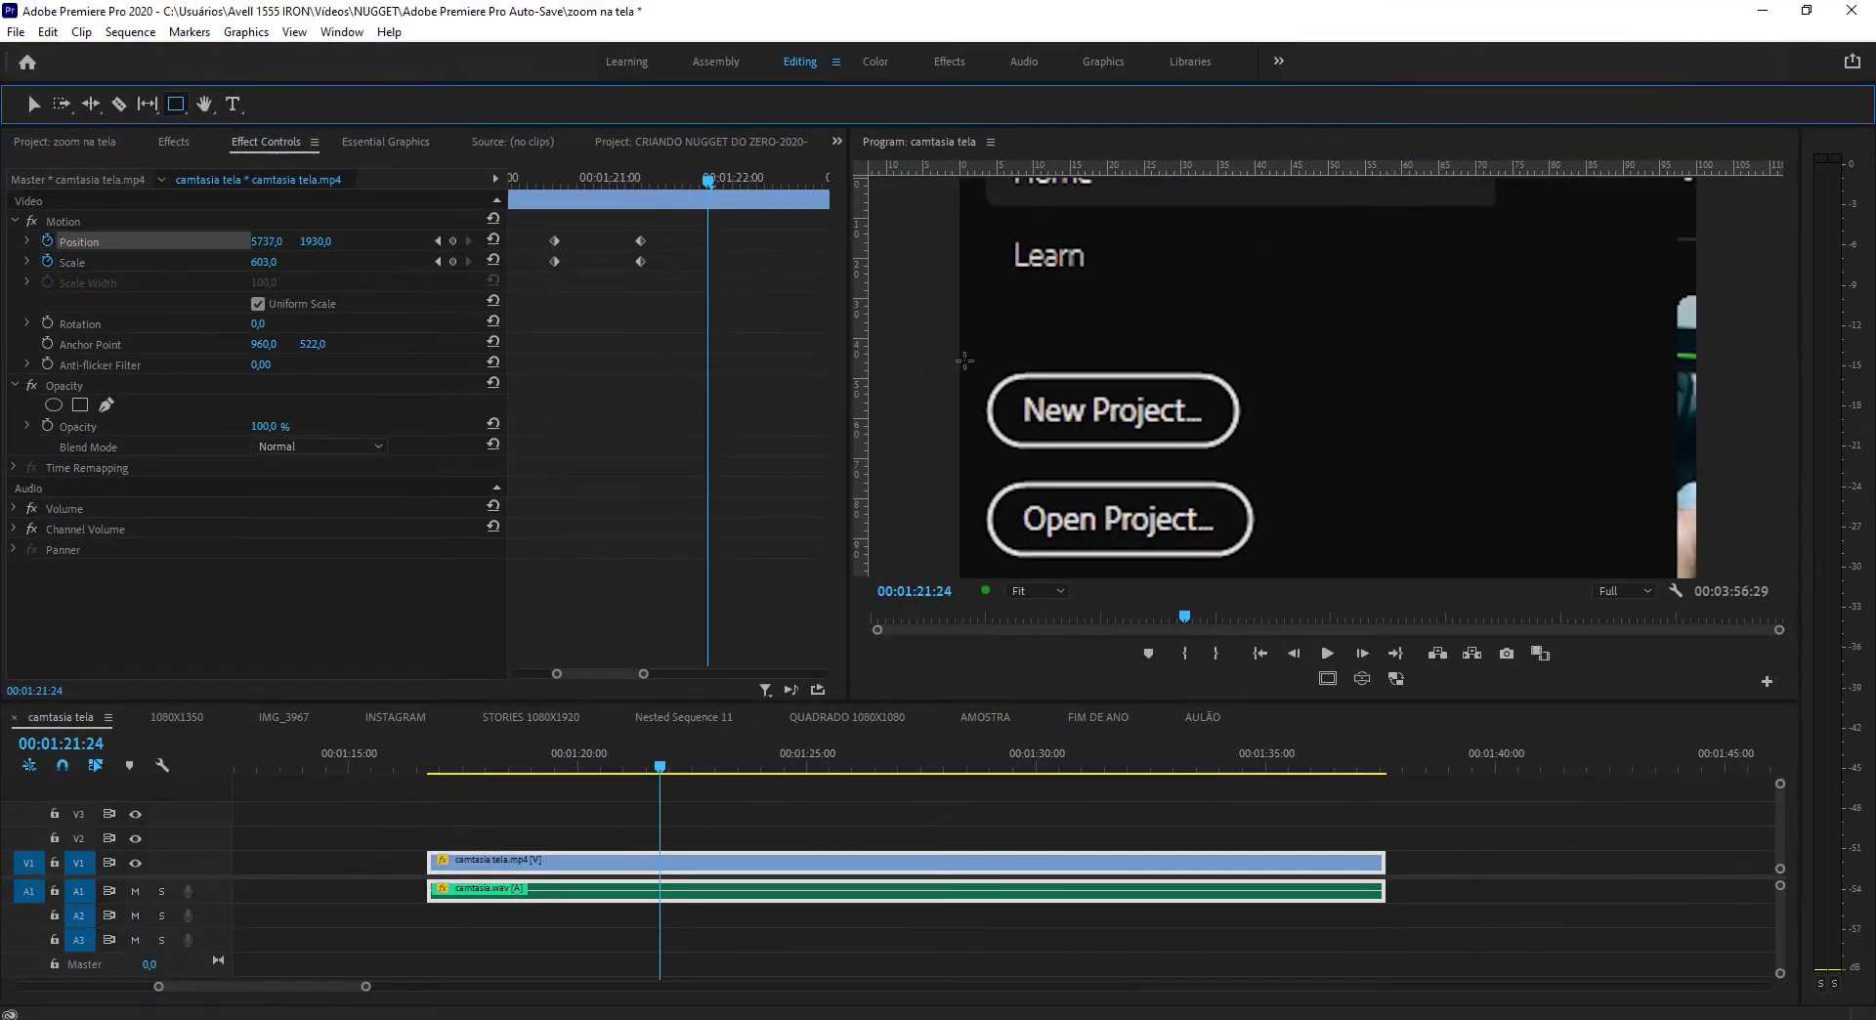
drag(961, 363, 1275, 455)
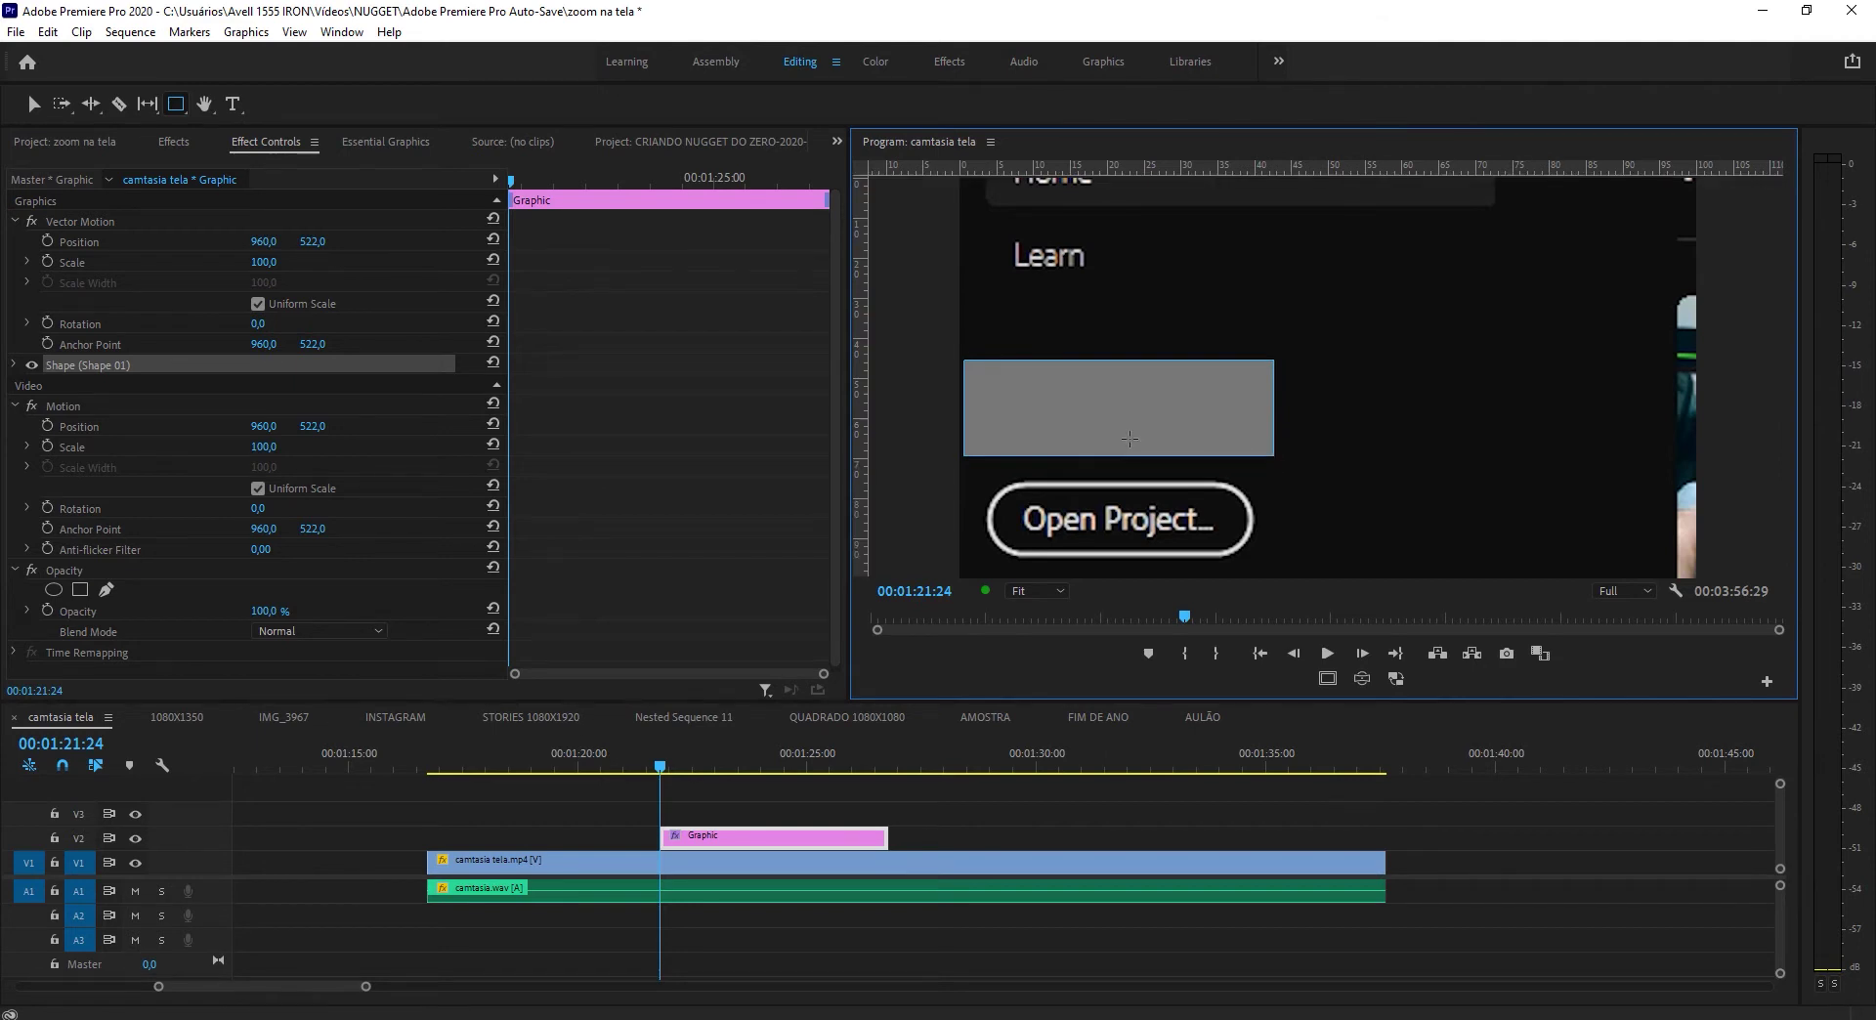
click(389, 139)
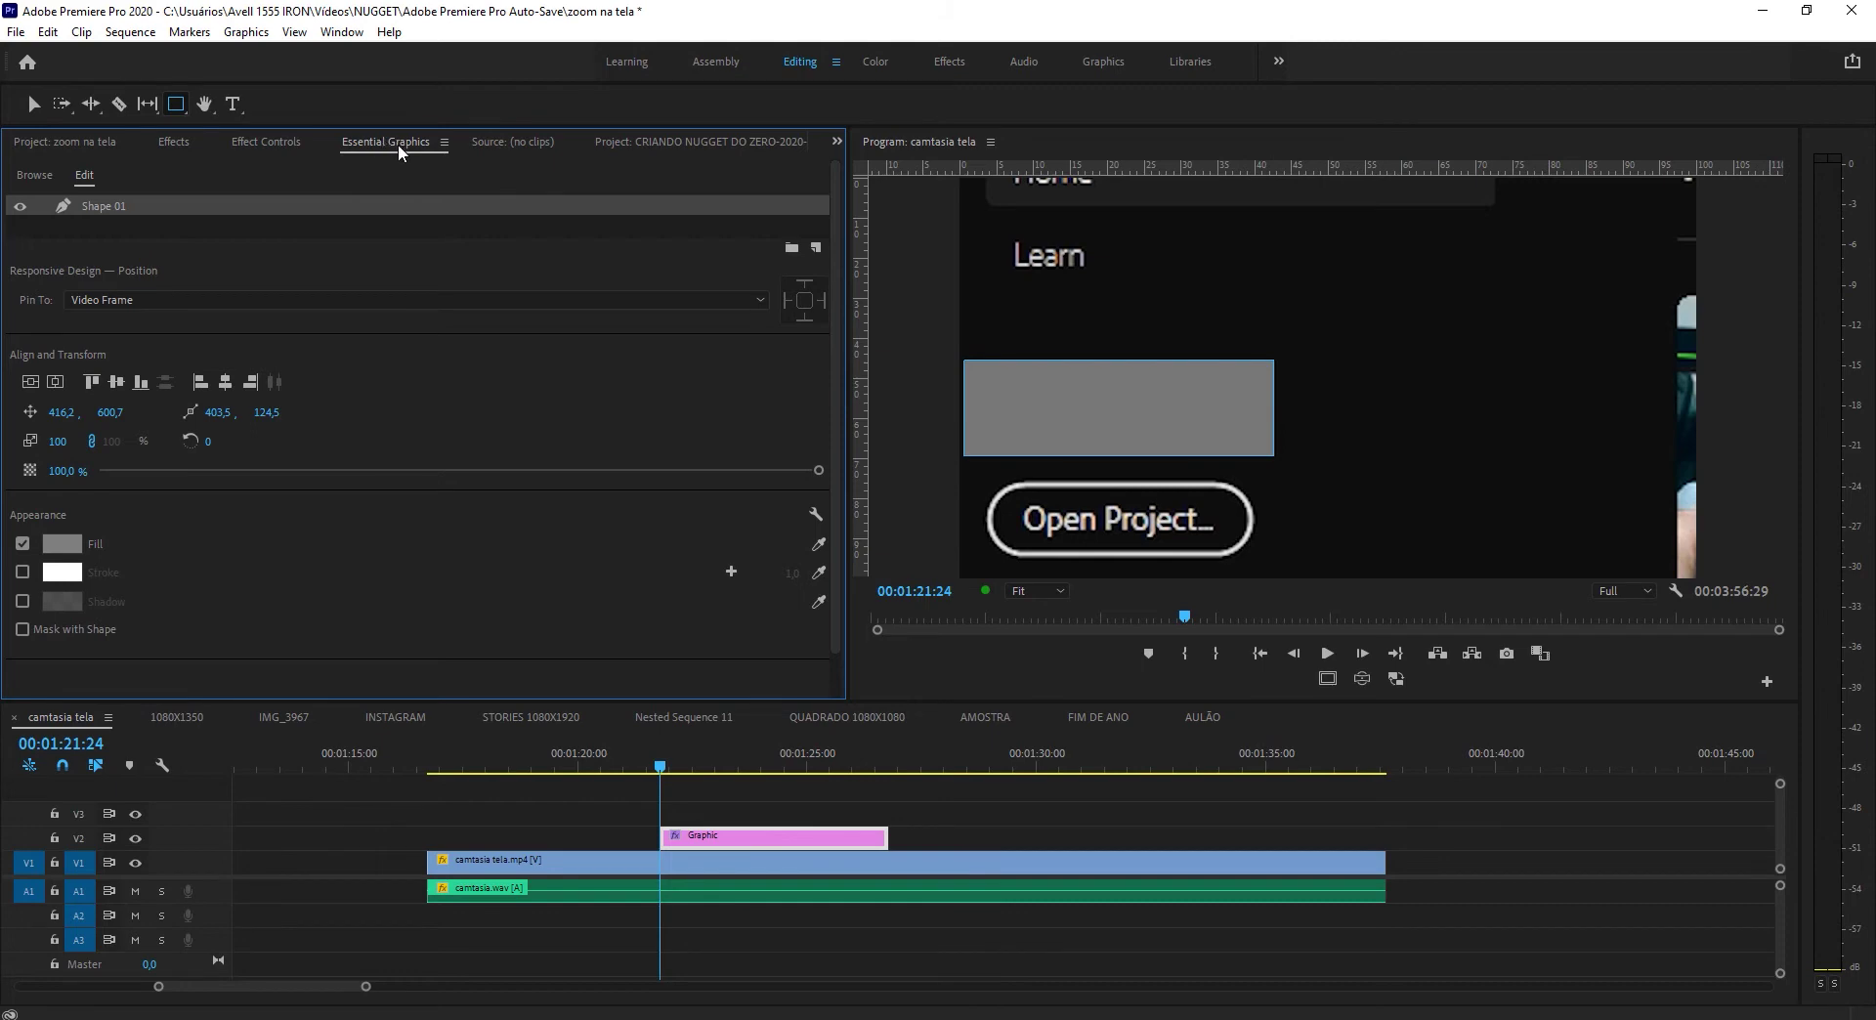
- Remove the rectangle's fill and give it an FF0000 red stroke of width 31
click(348, 37)
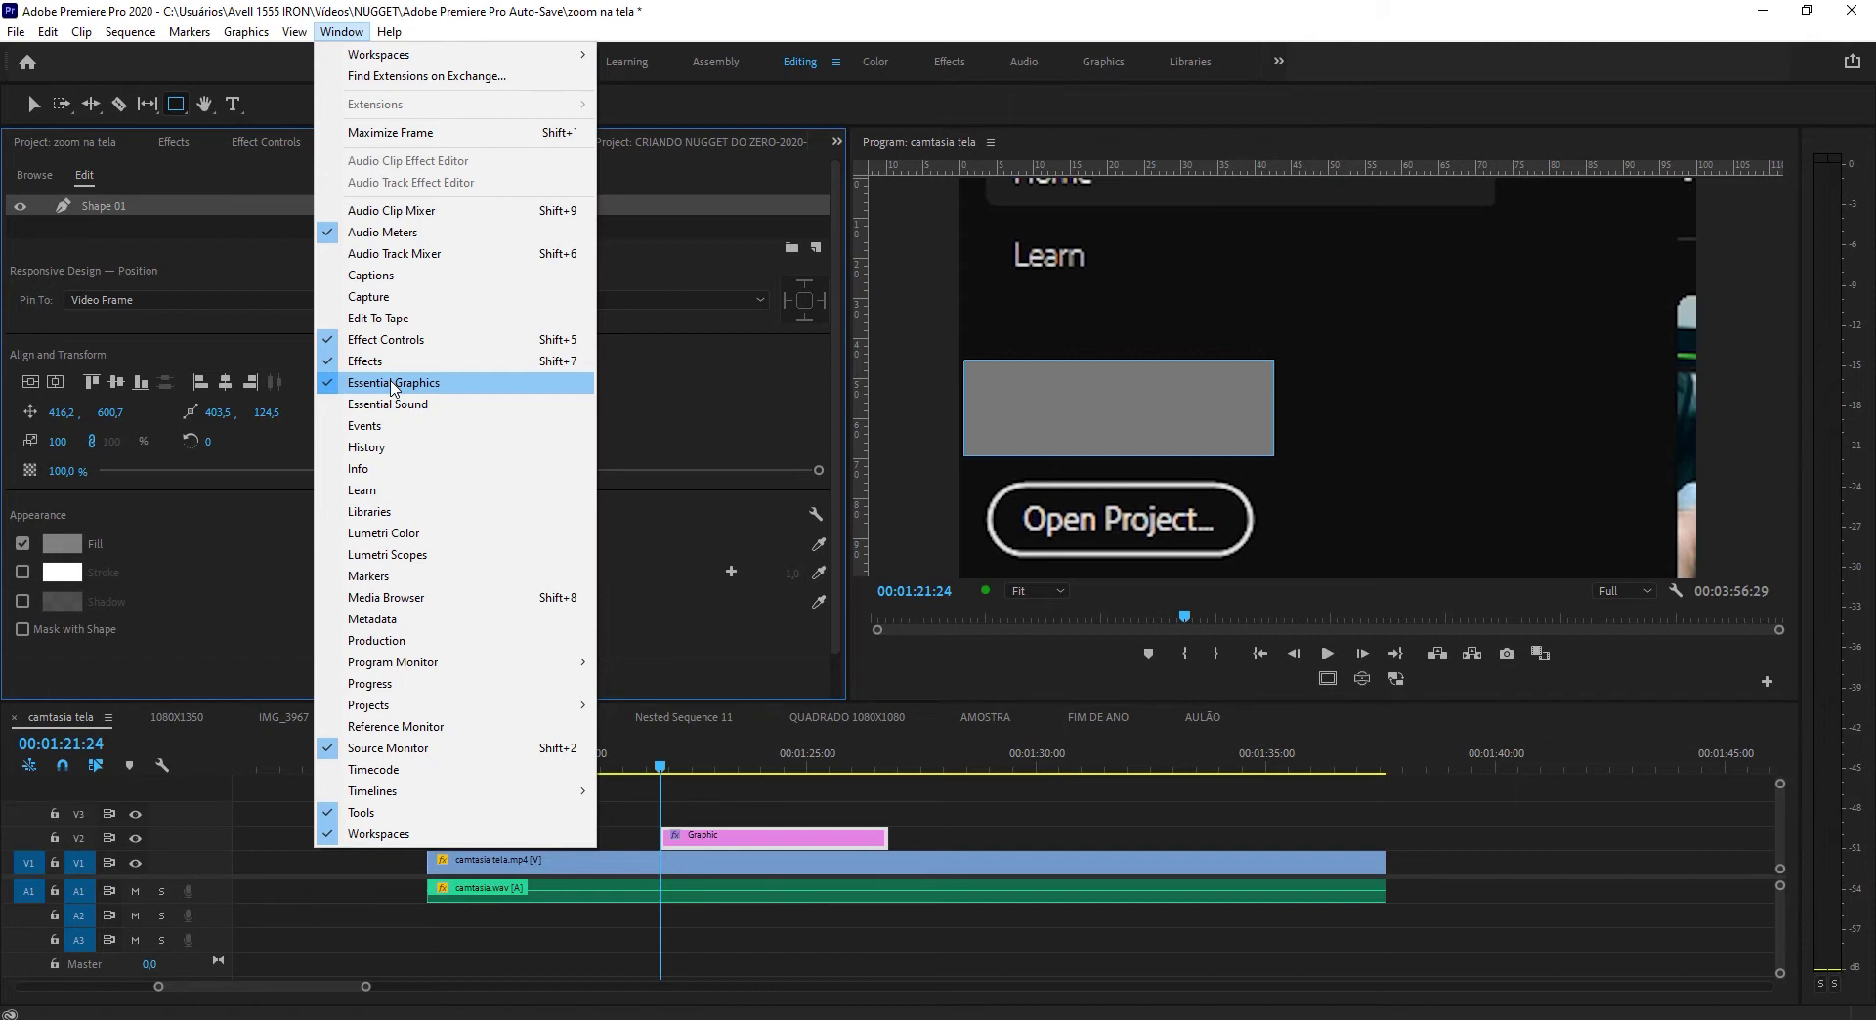
click(1070, 115)
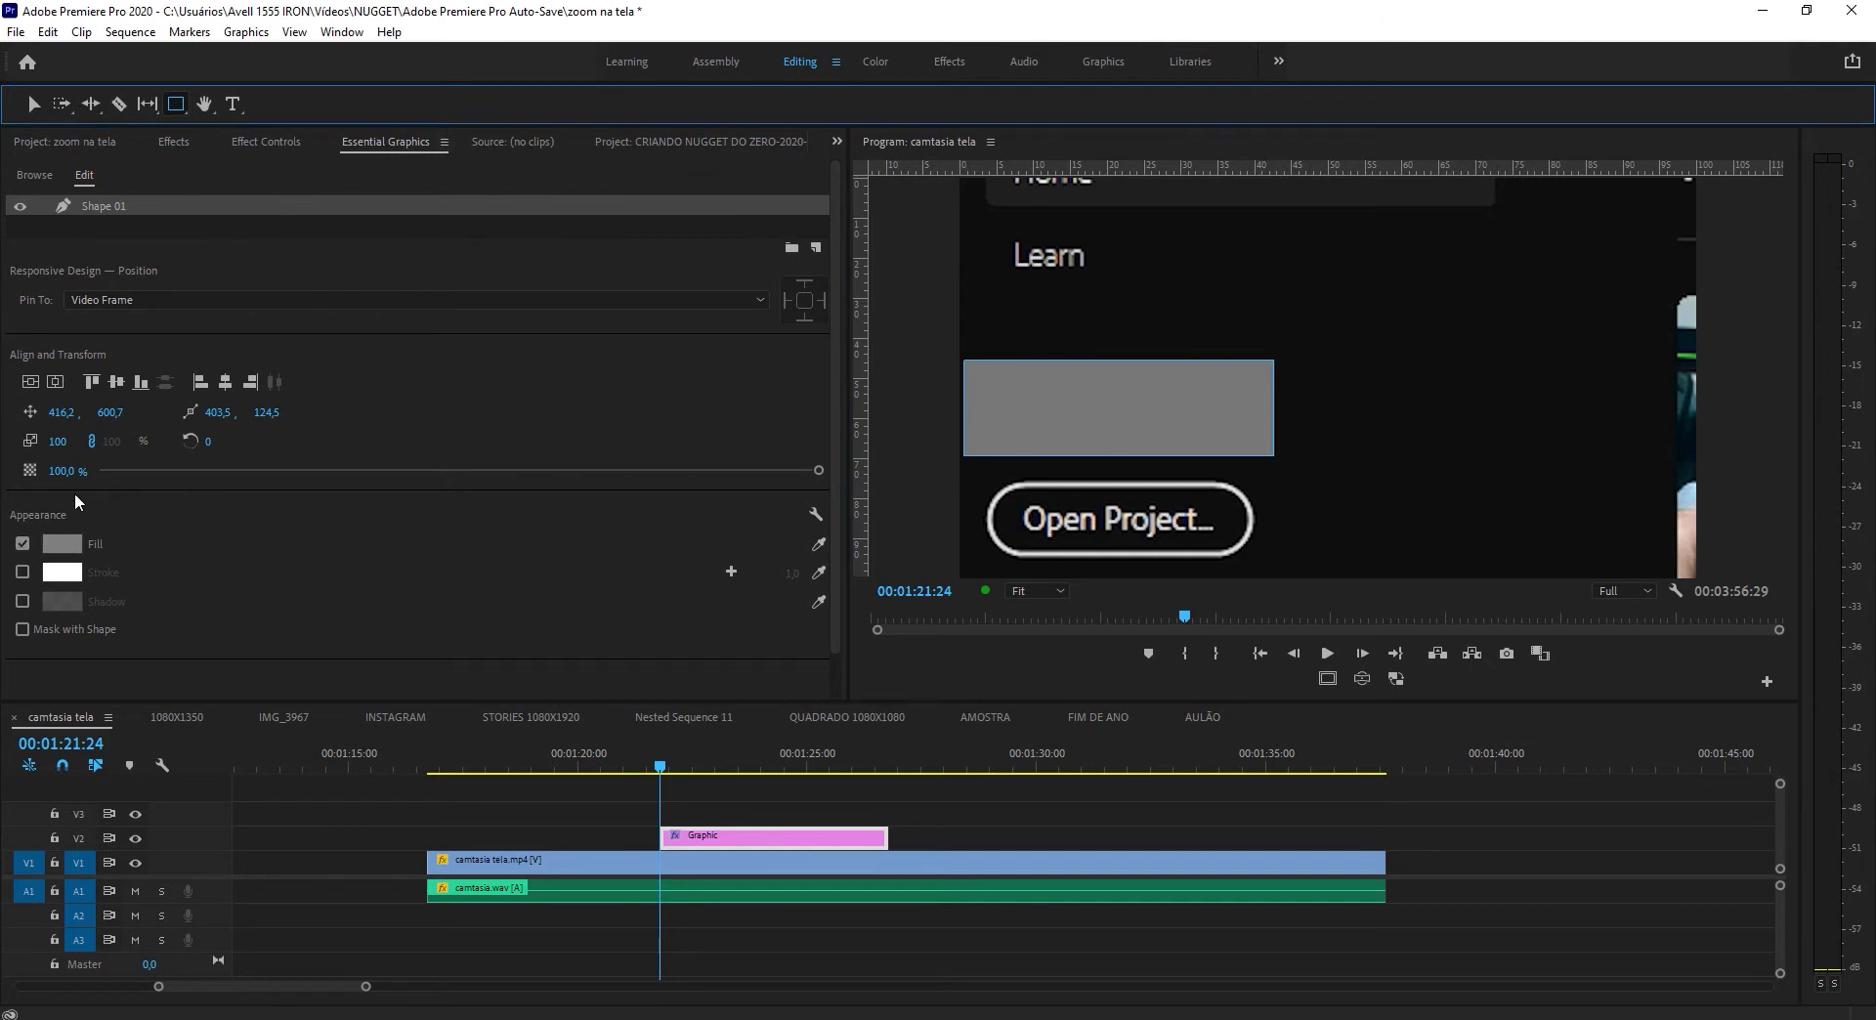
click(22, 544)
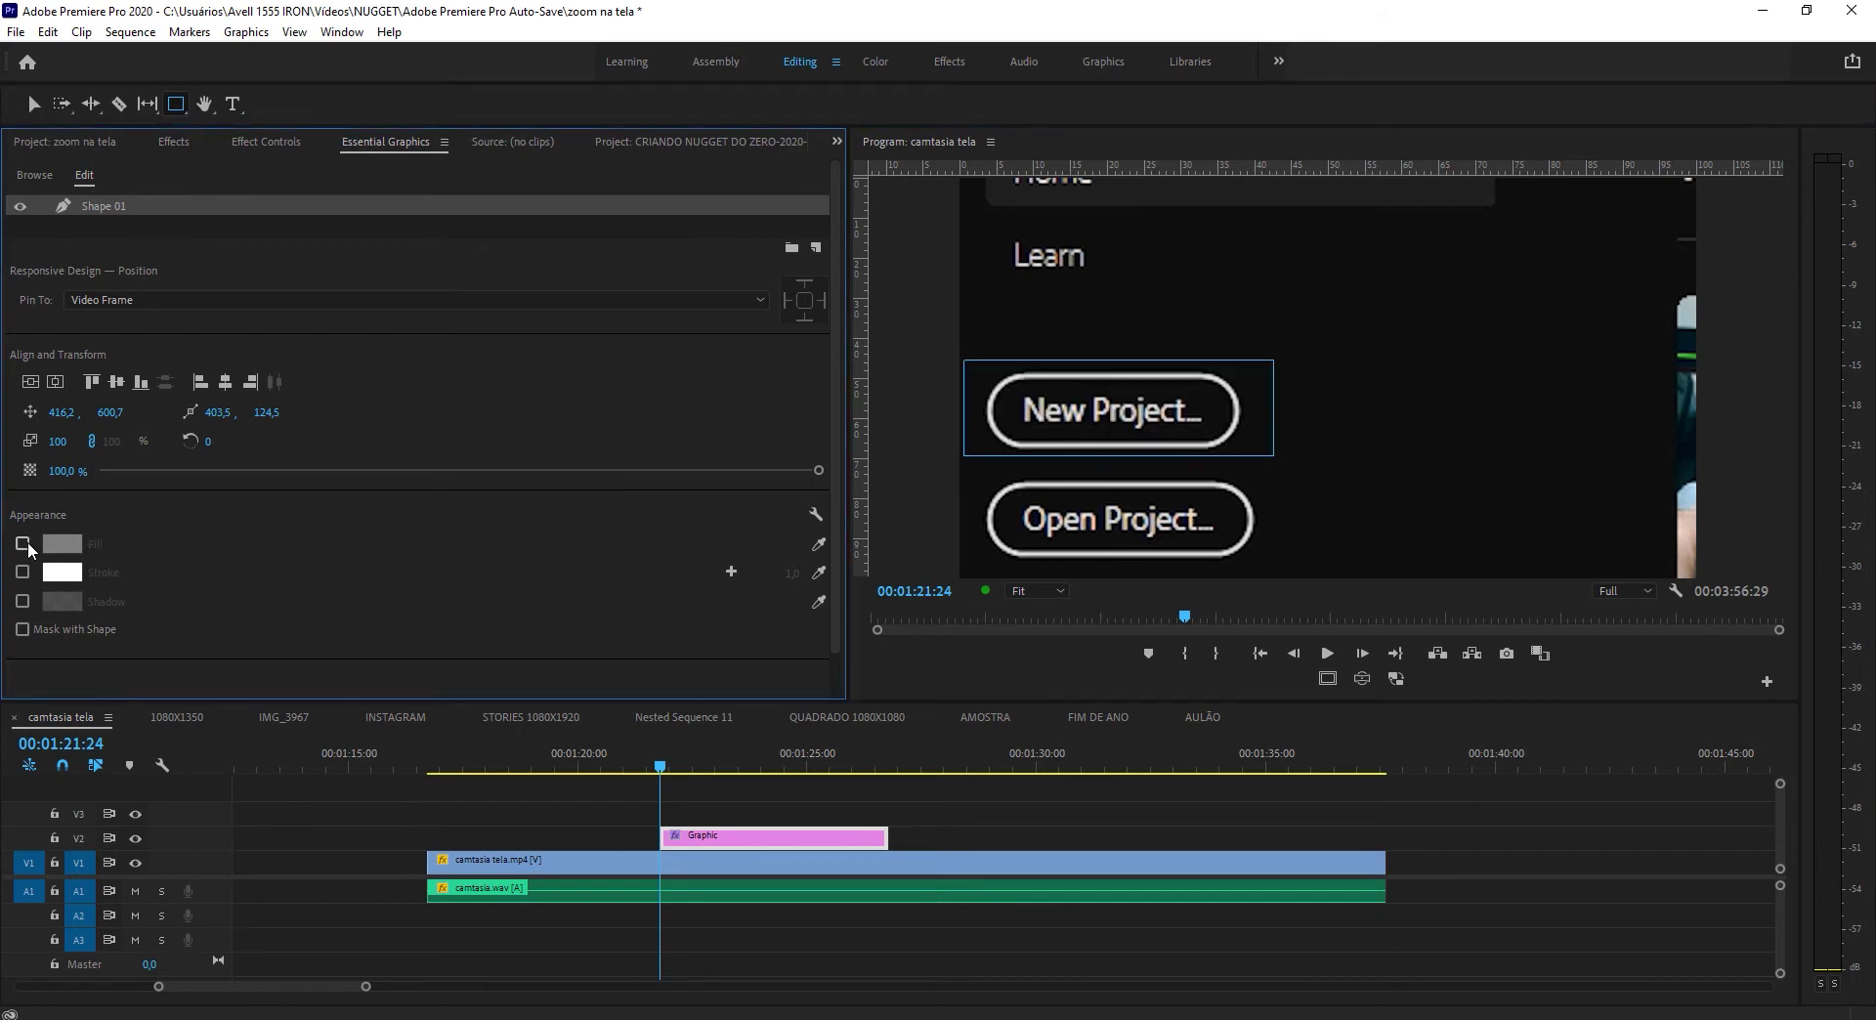
click(23, 574)
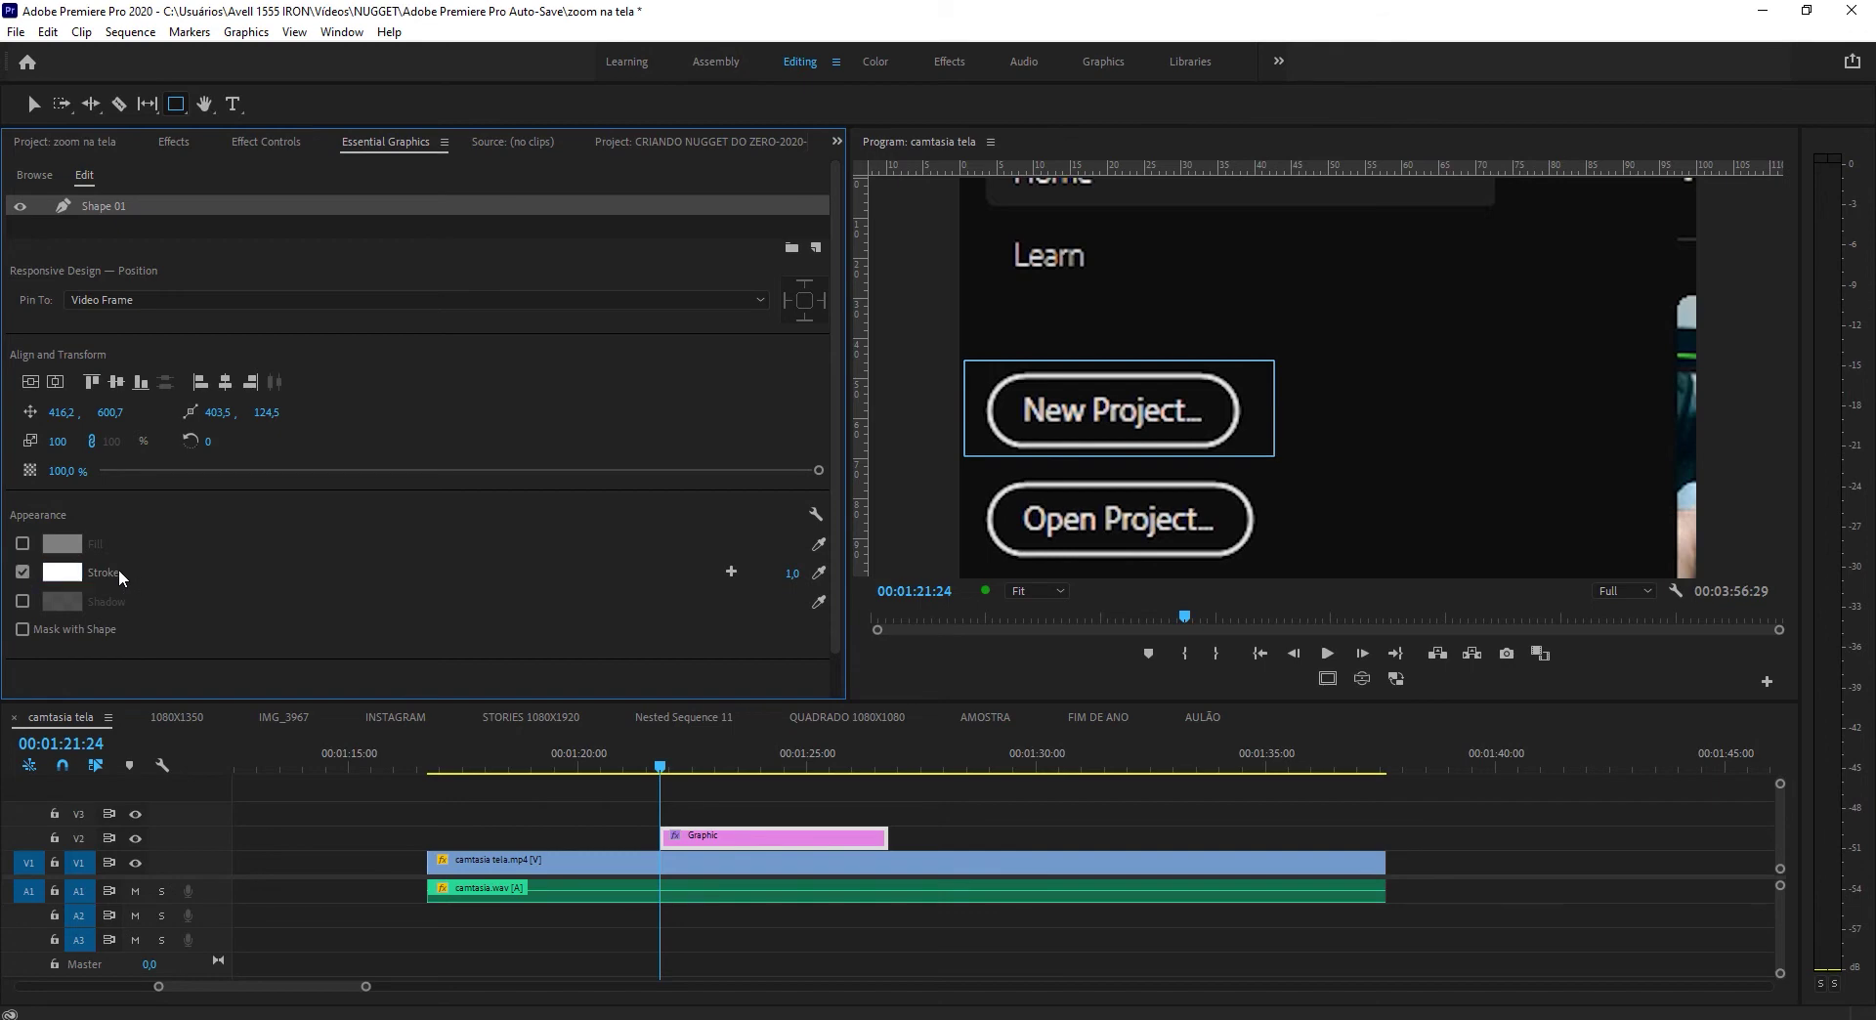
click(61, 573)
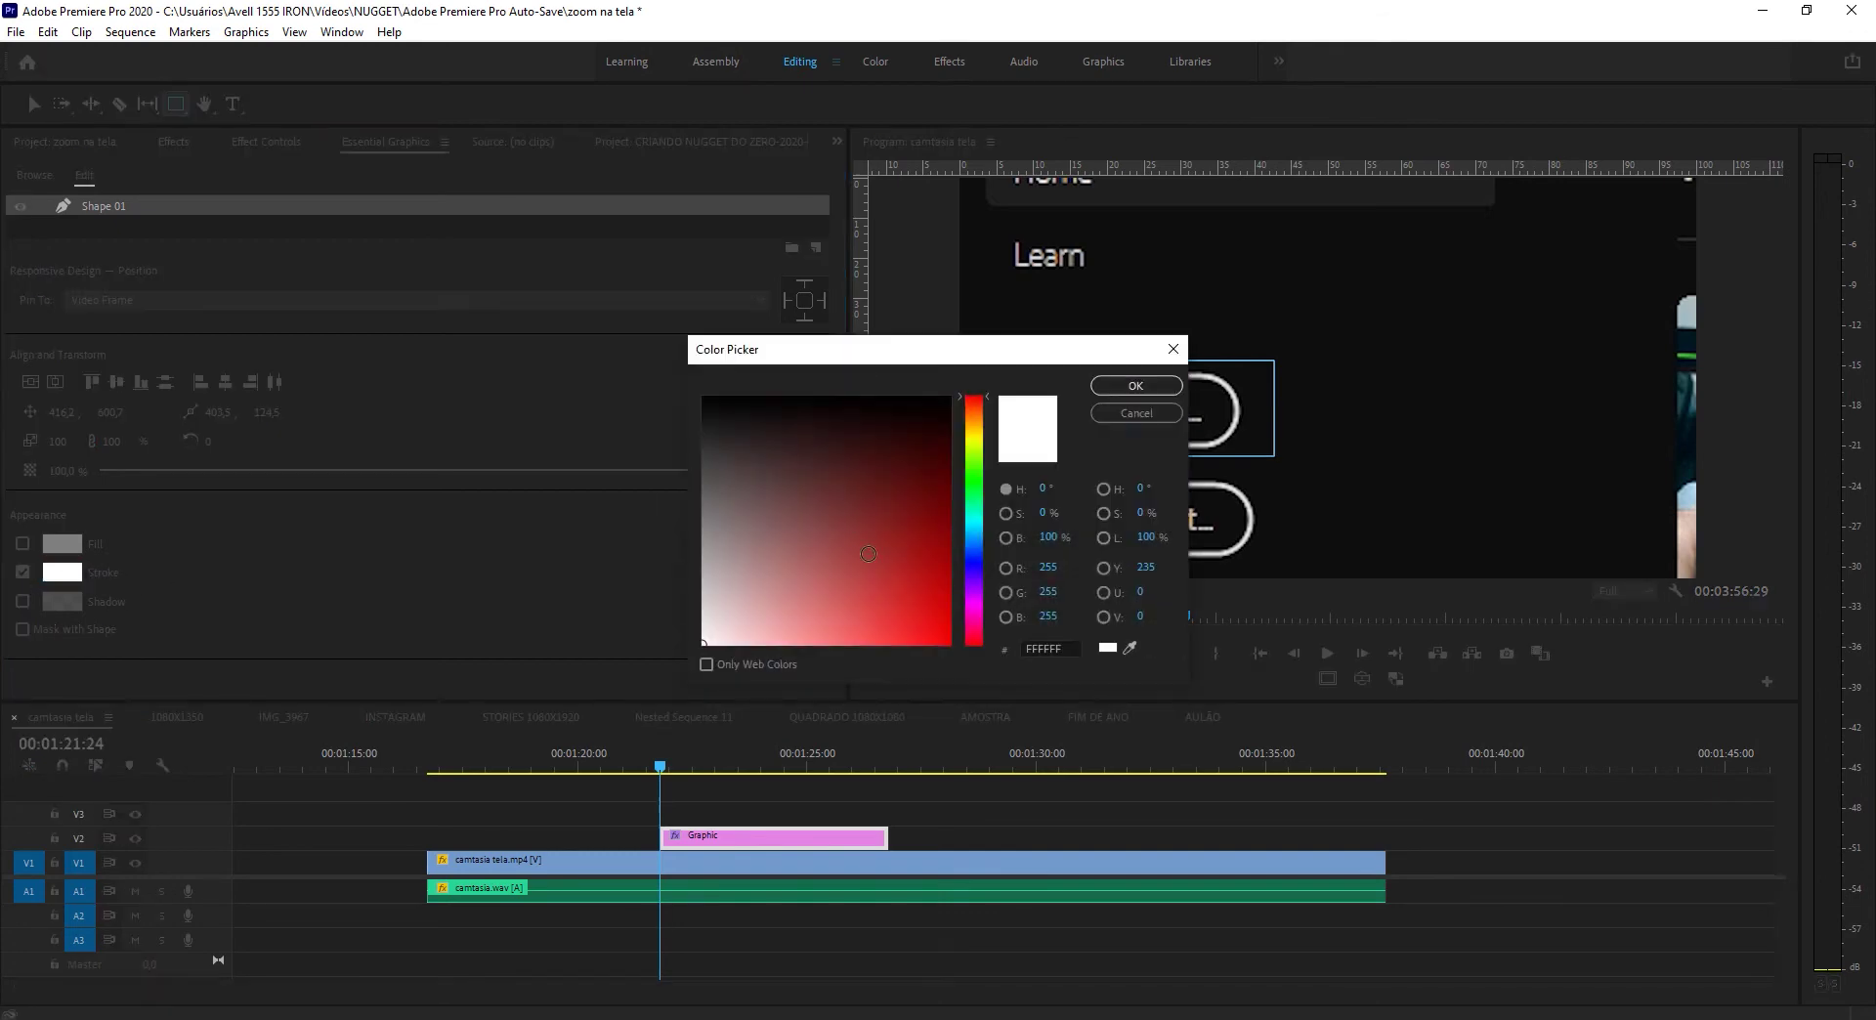
text(ff0000)
click(1135, 386)
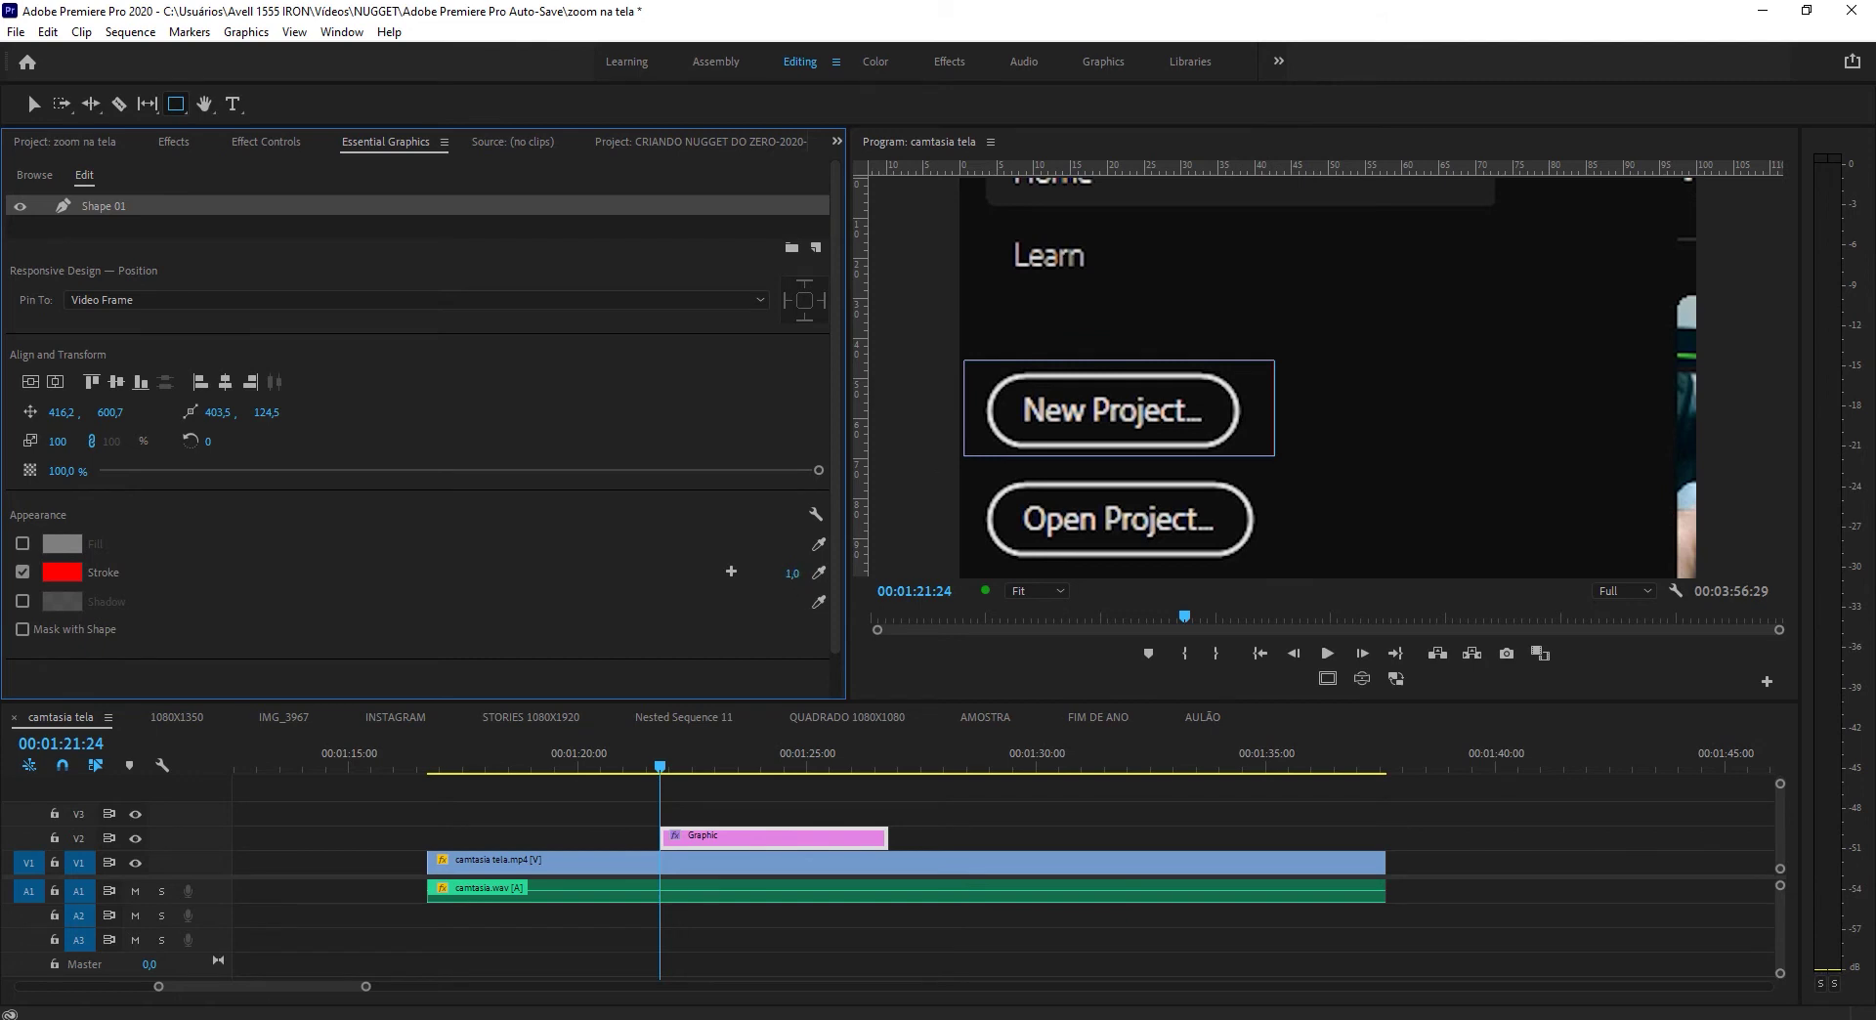
mouse_move(793, 573)
mouse_down()
mouse_move(840, 574)
mouse_move(518, 591)
mouse_up()
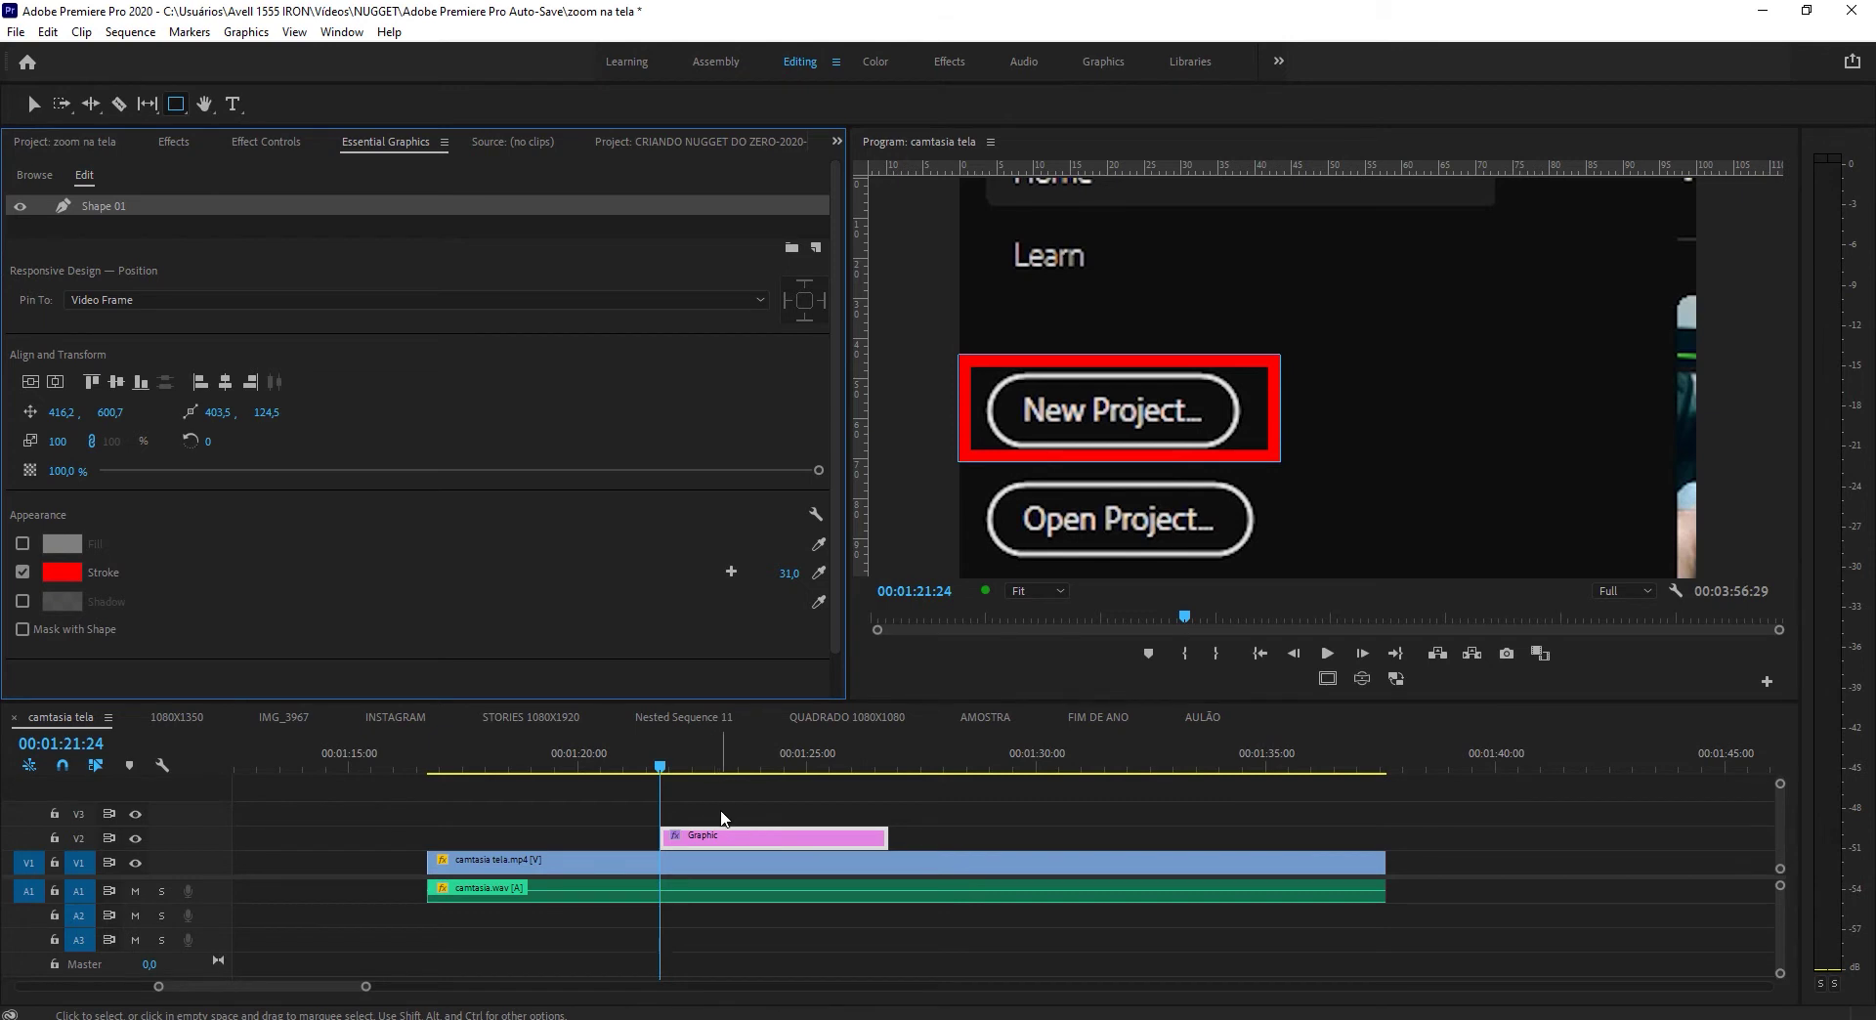
click(720, 829)
- Add Cross Dissolves to both ends of the Graphic clip on V2 and preview the fade-in
click(717, 837)
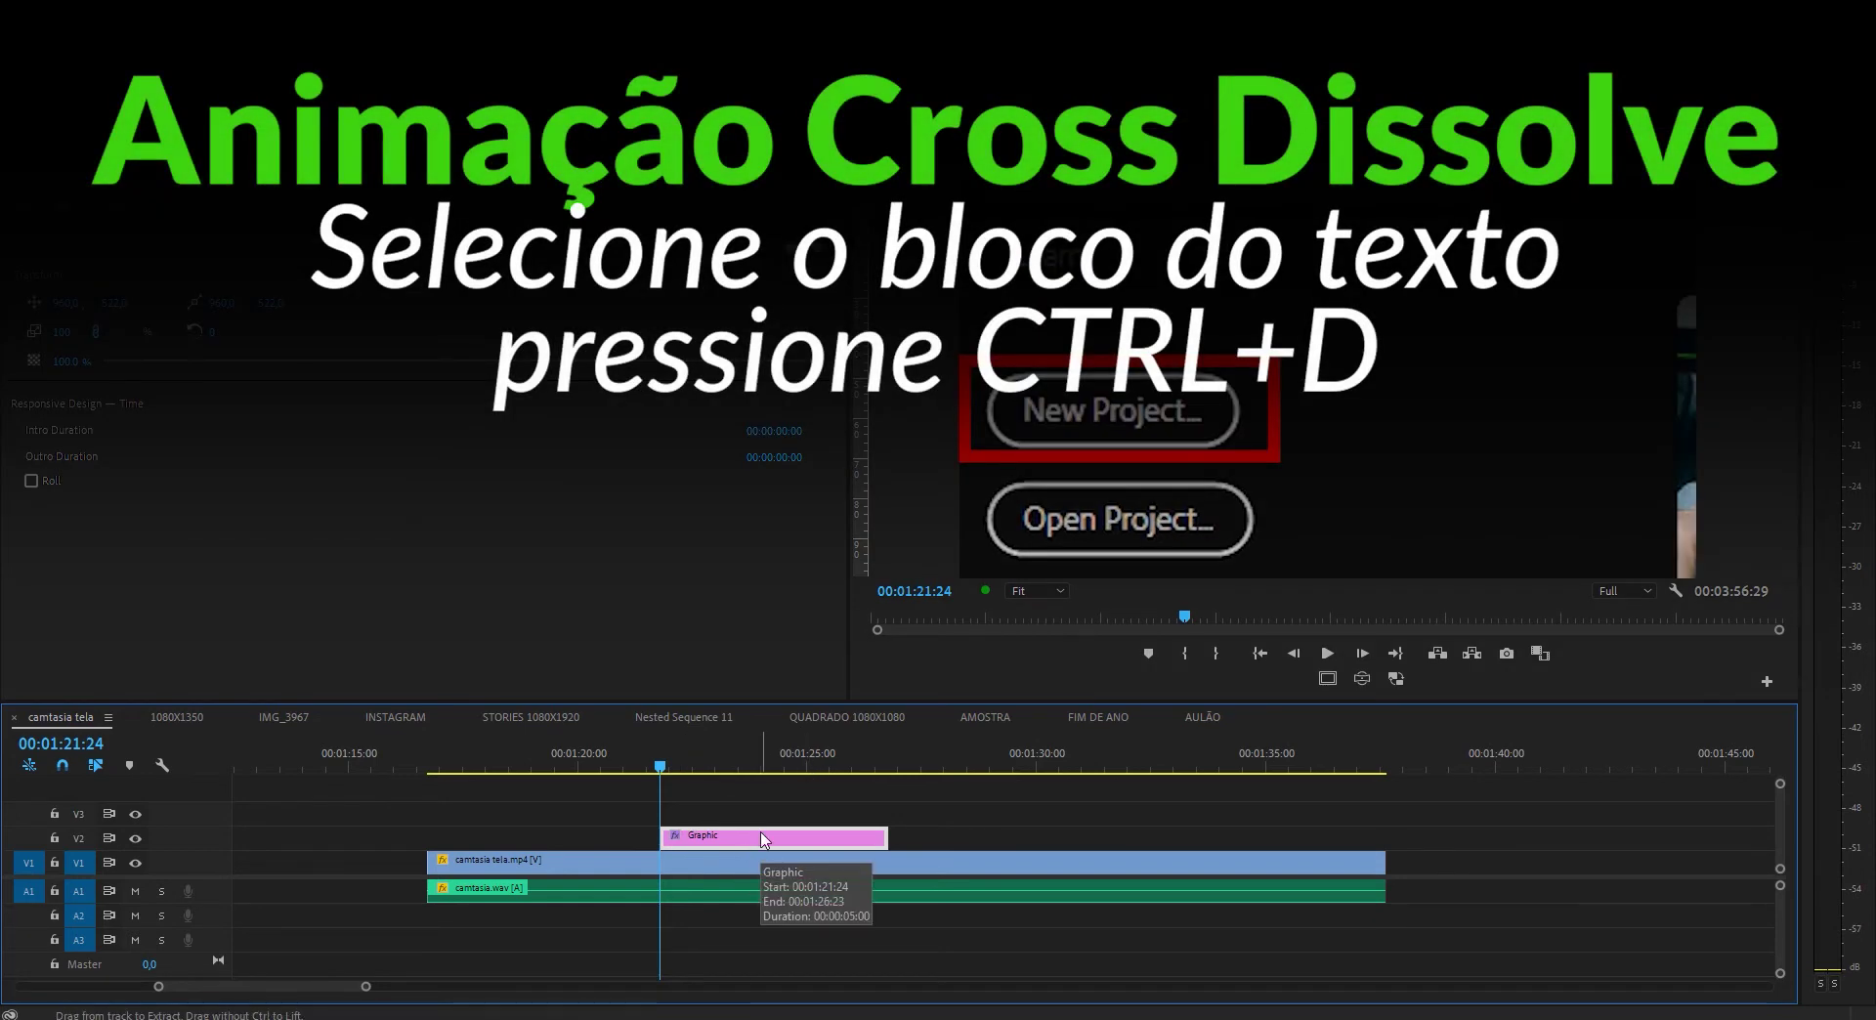
key(ctrl+d)
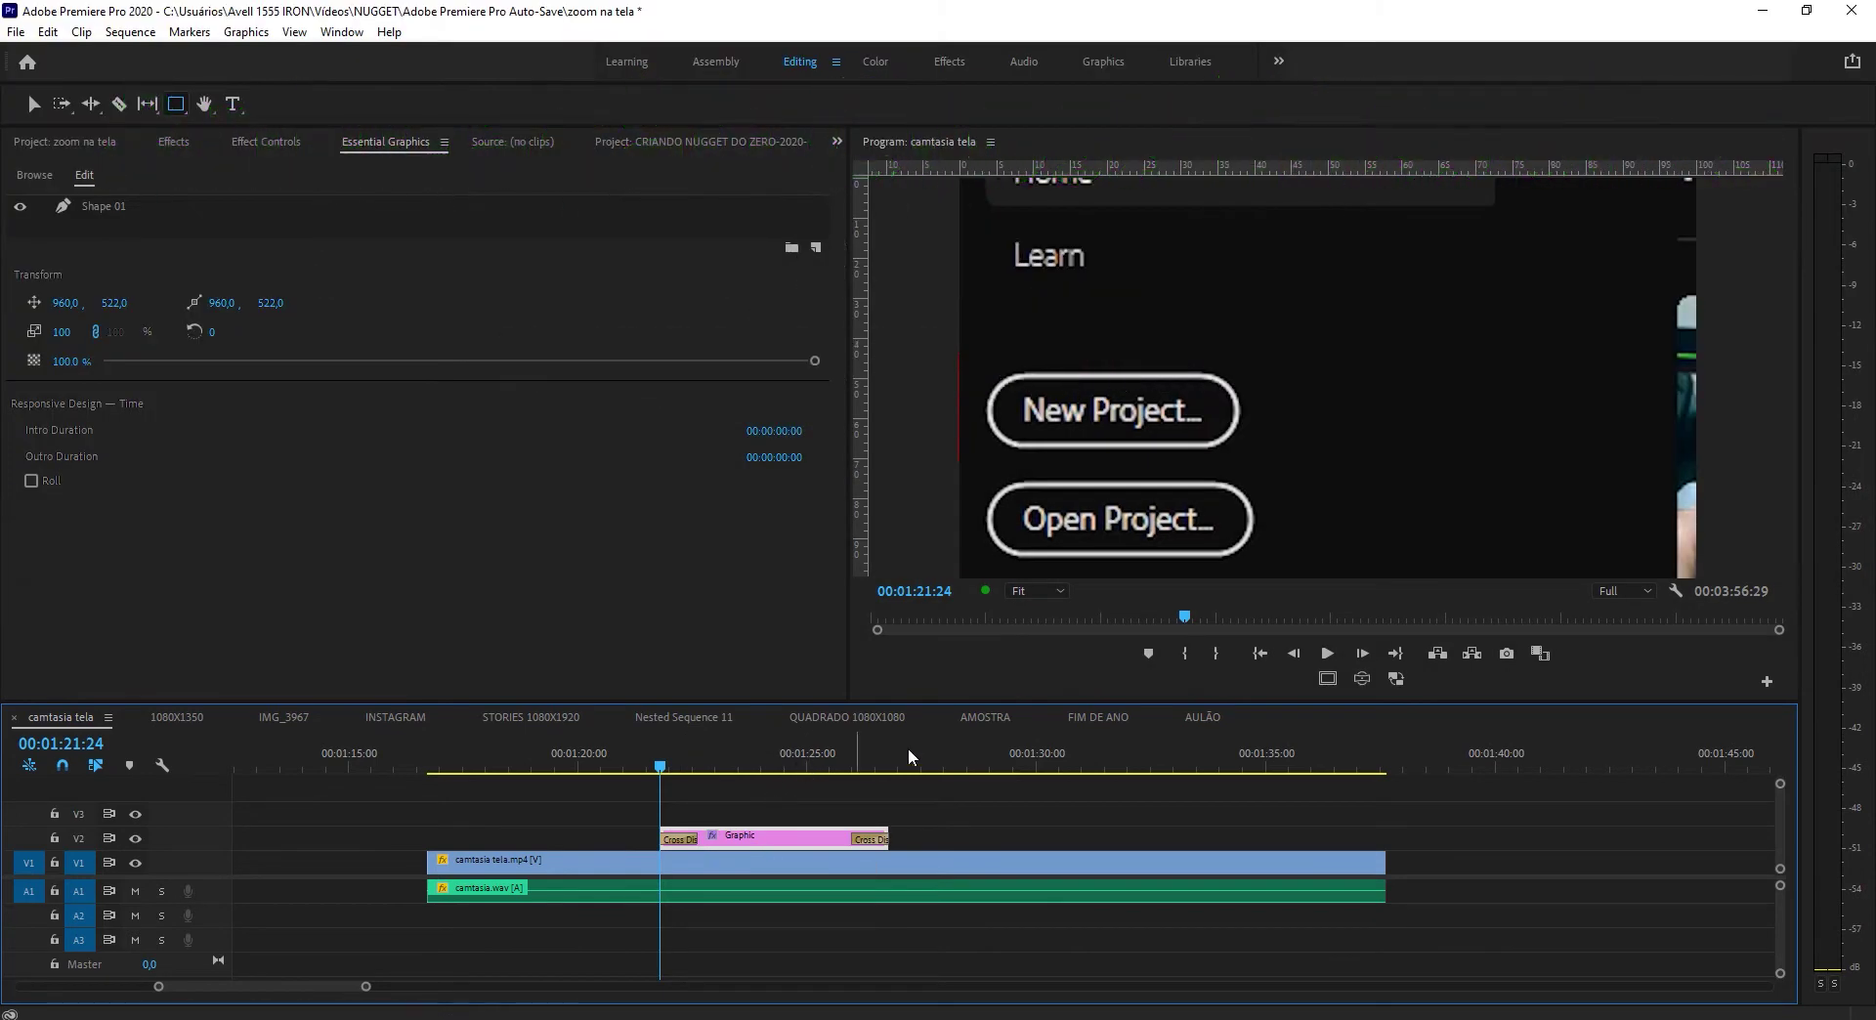
key(space)
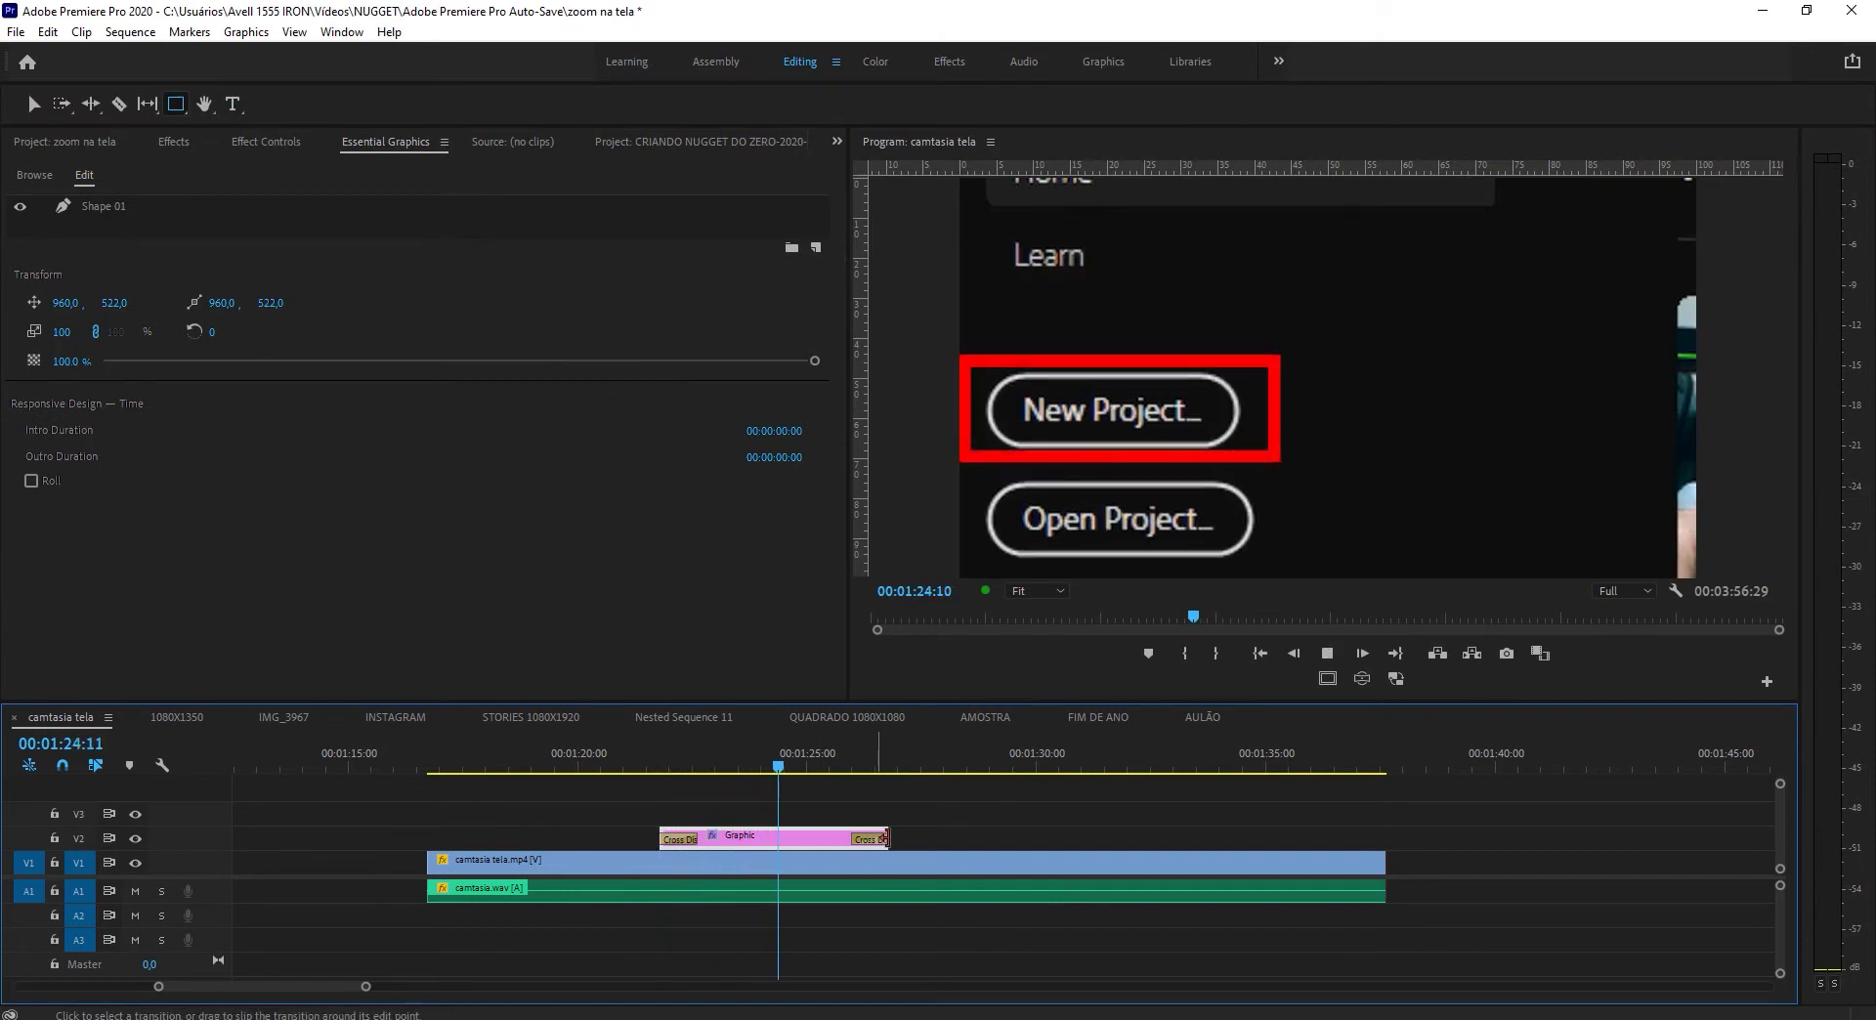
key(space)
- Trim the Graphic clip to 00:00:02:27, ending near 00:01:24:21, and preview the fade-out
drag(899, 837, 791, 838)
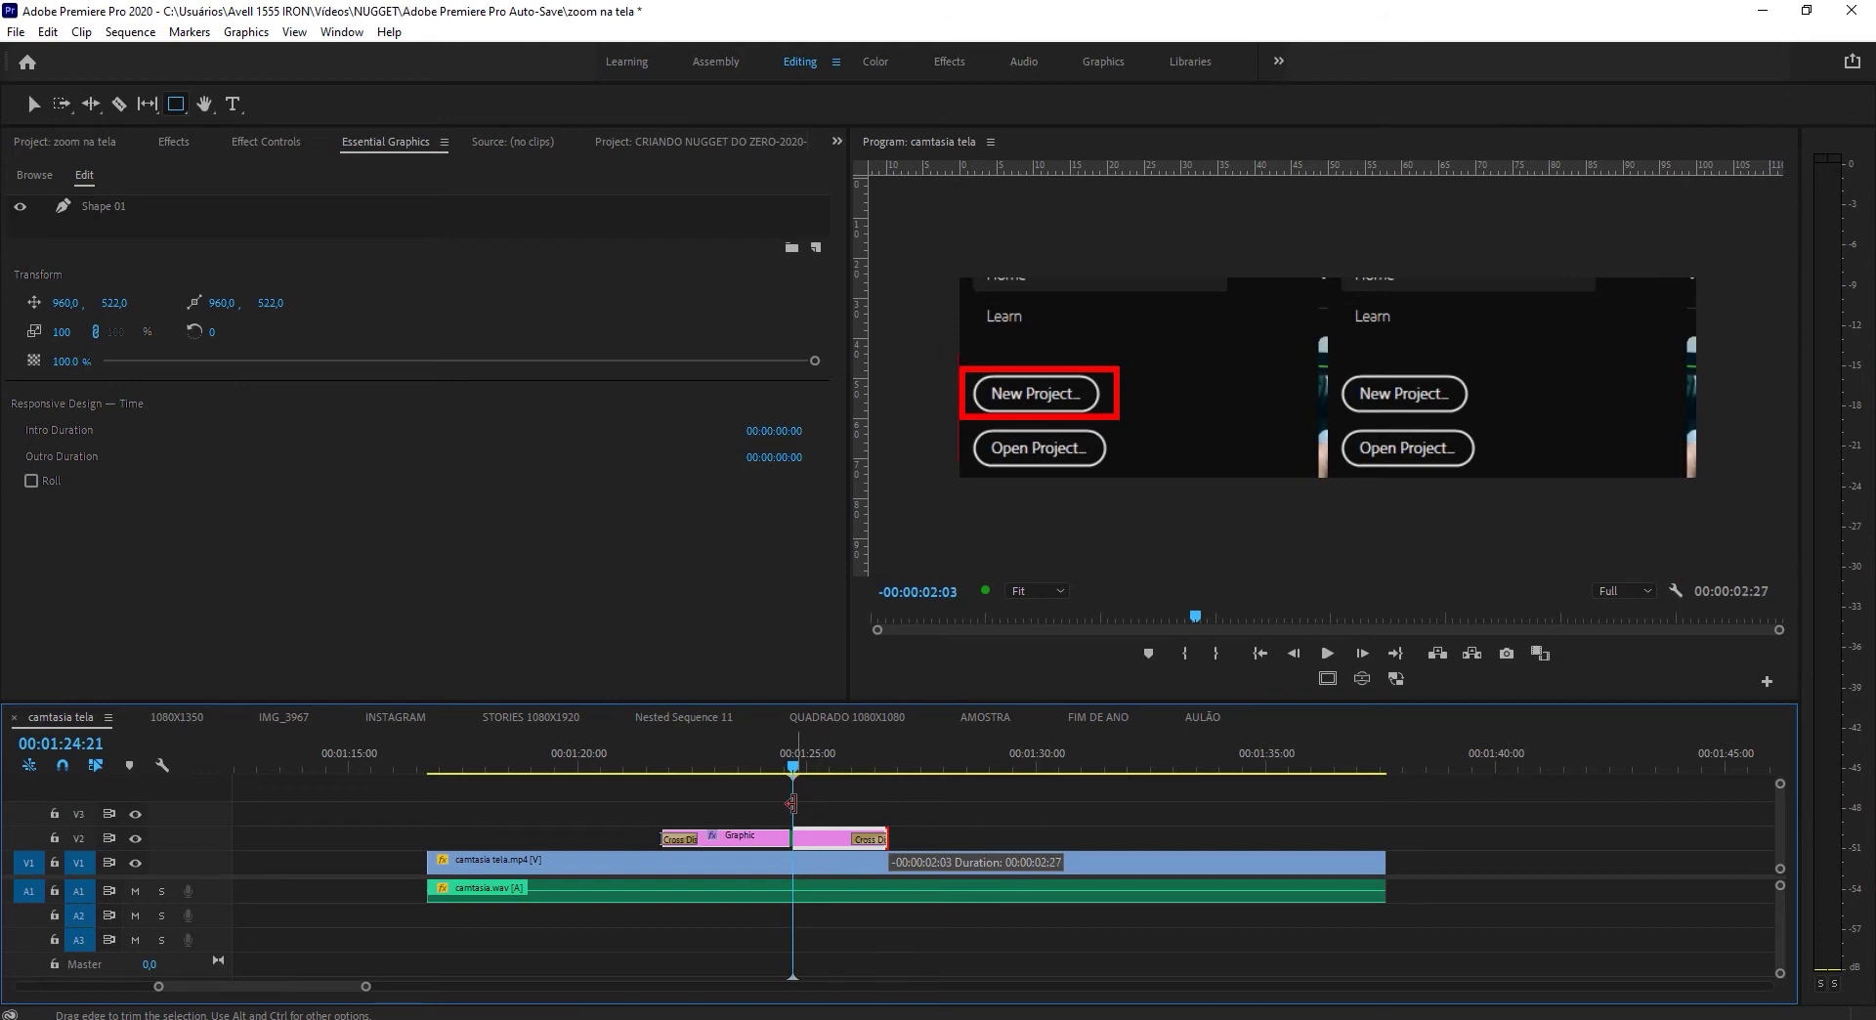
click(758, 761)
key(space)
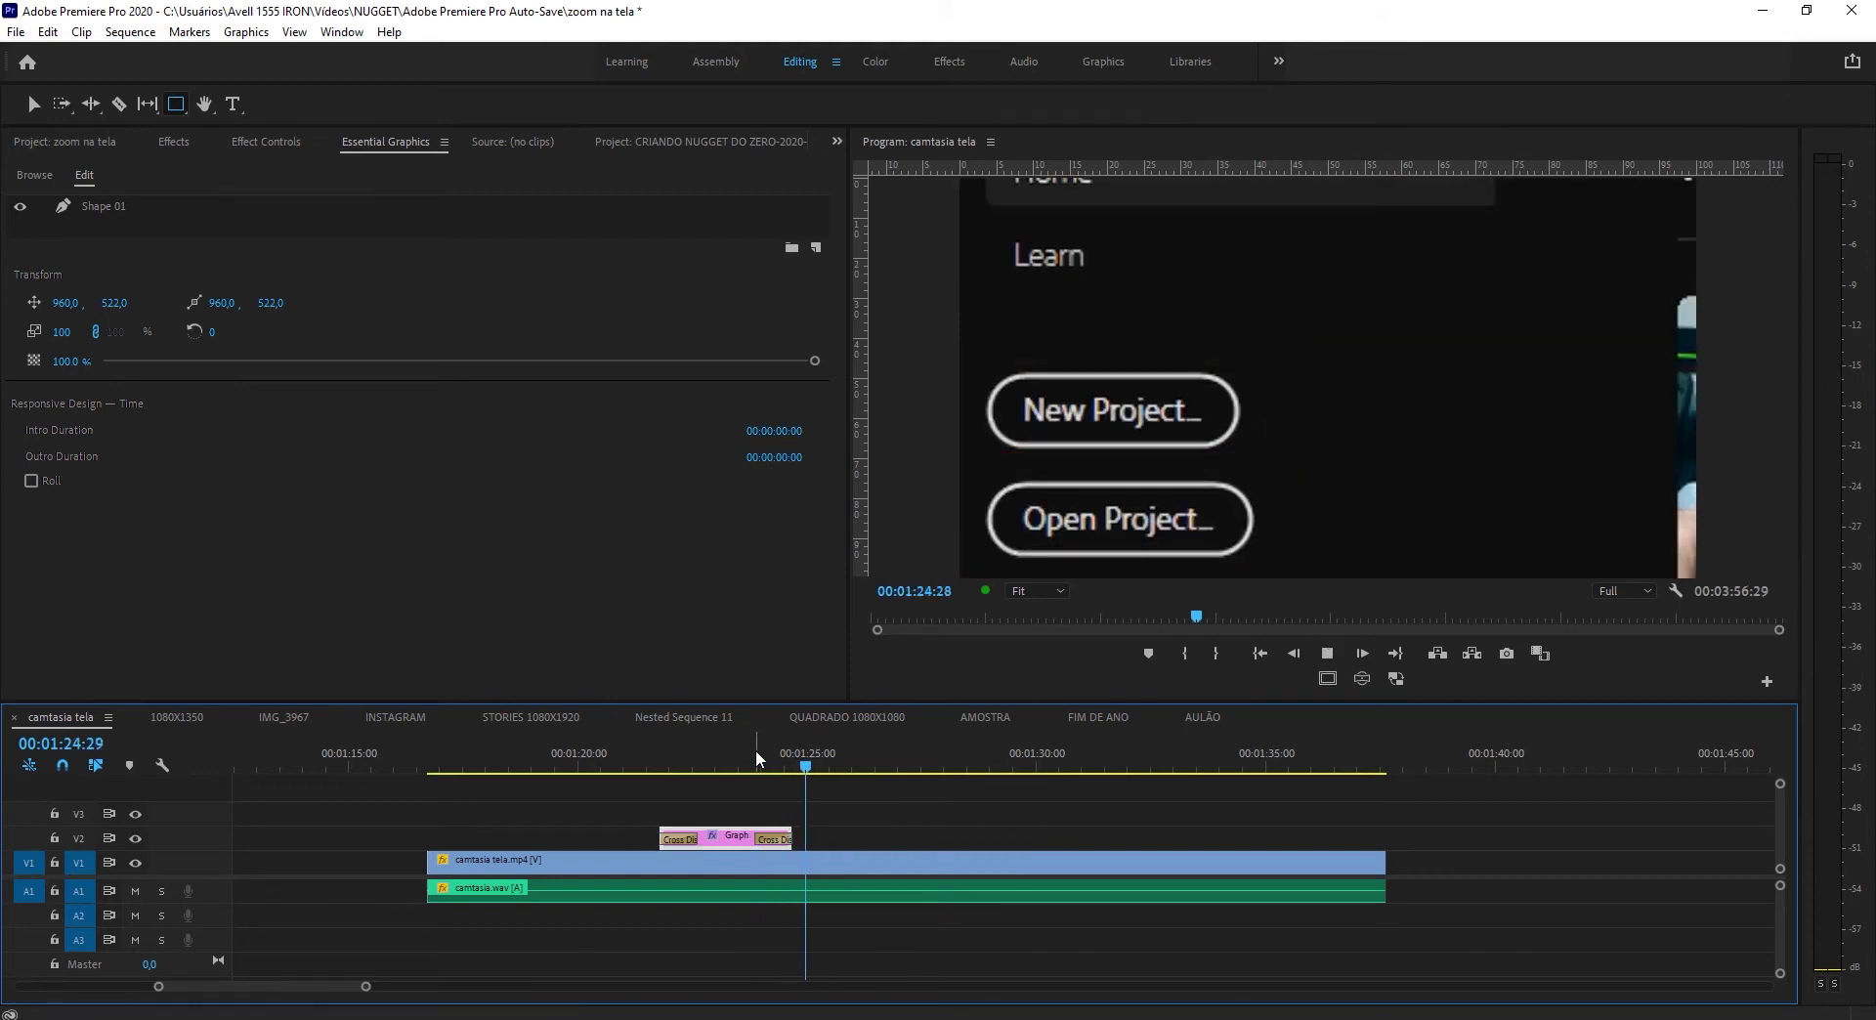
key(space)
key(d)
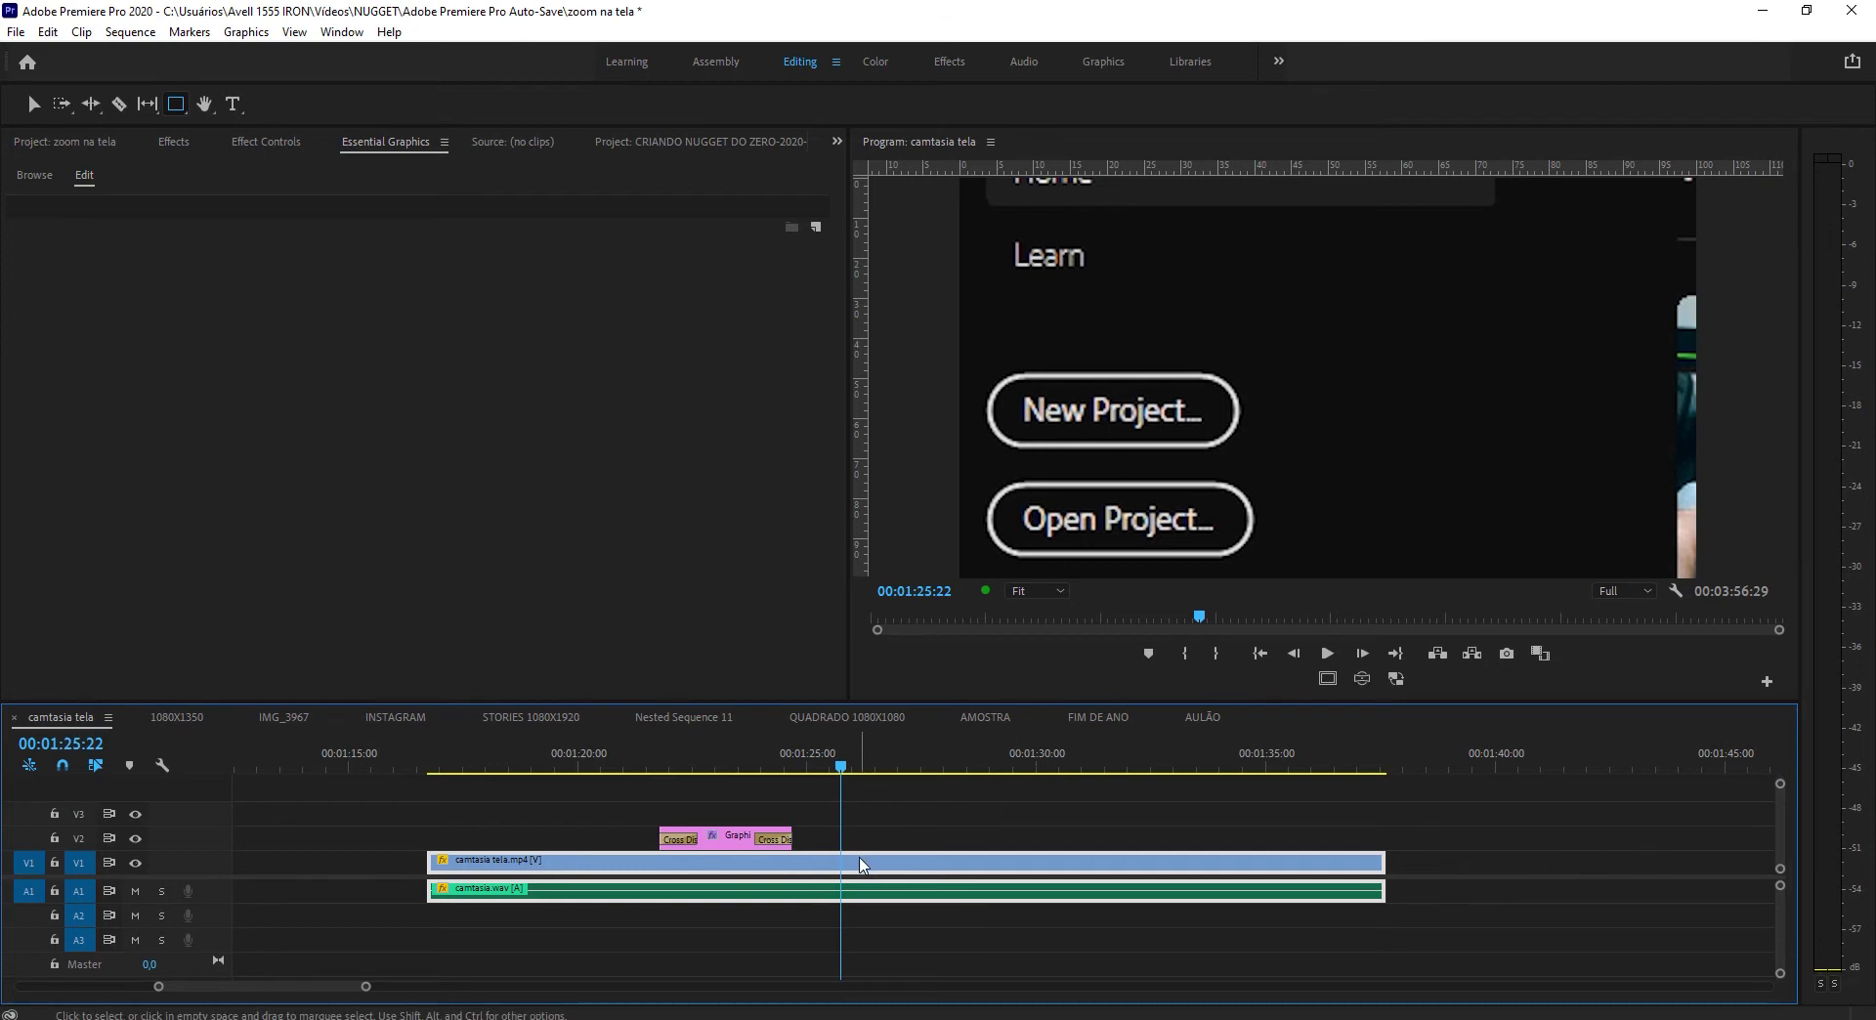
- Add Position and Scale keyframes on the recording clip at the current zoomed-in frame
click(272, 140)
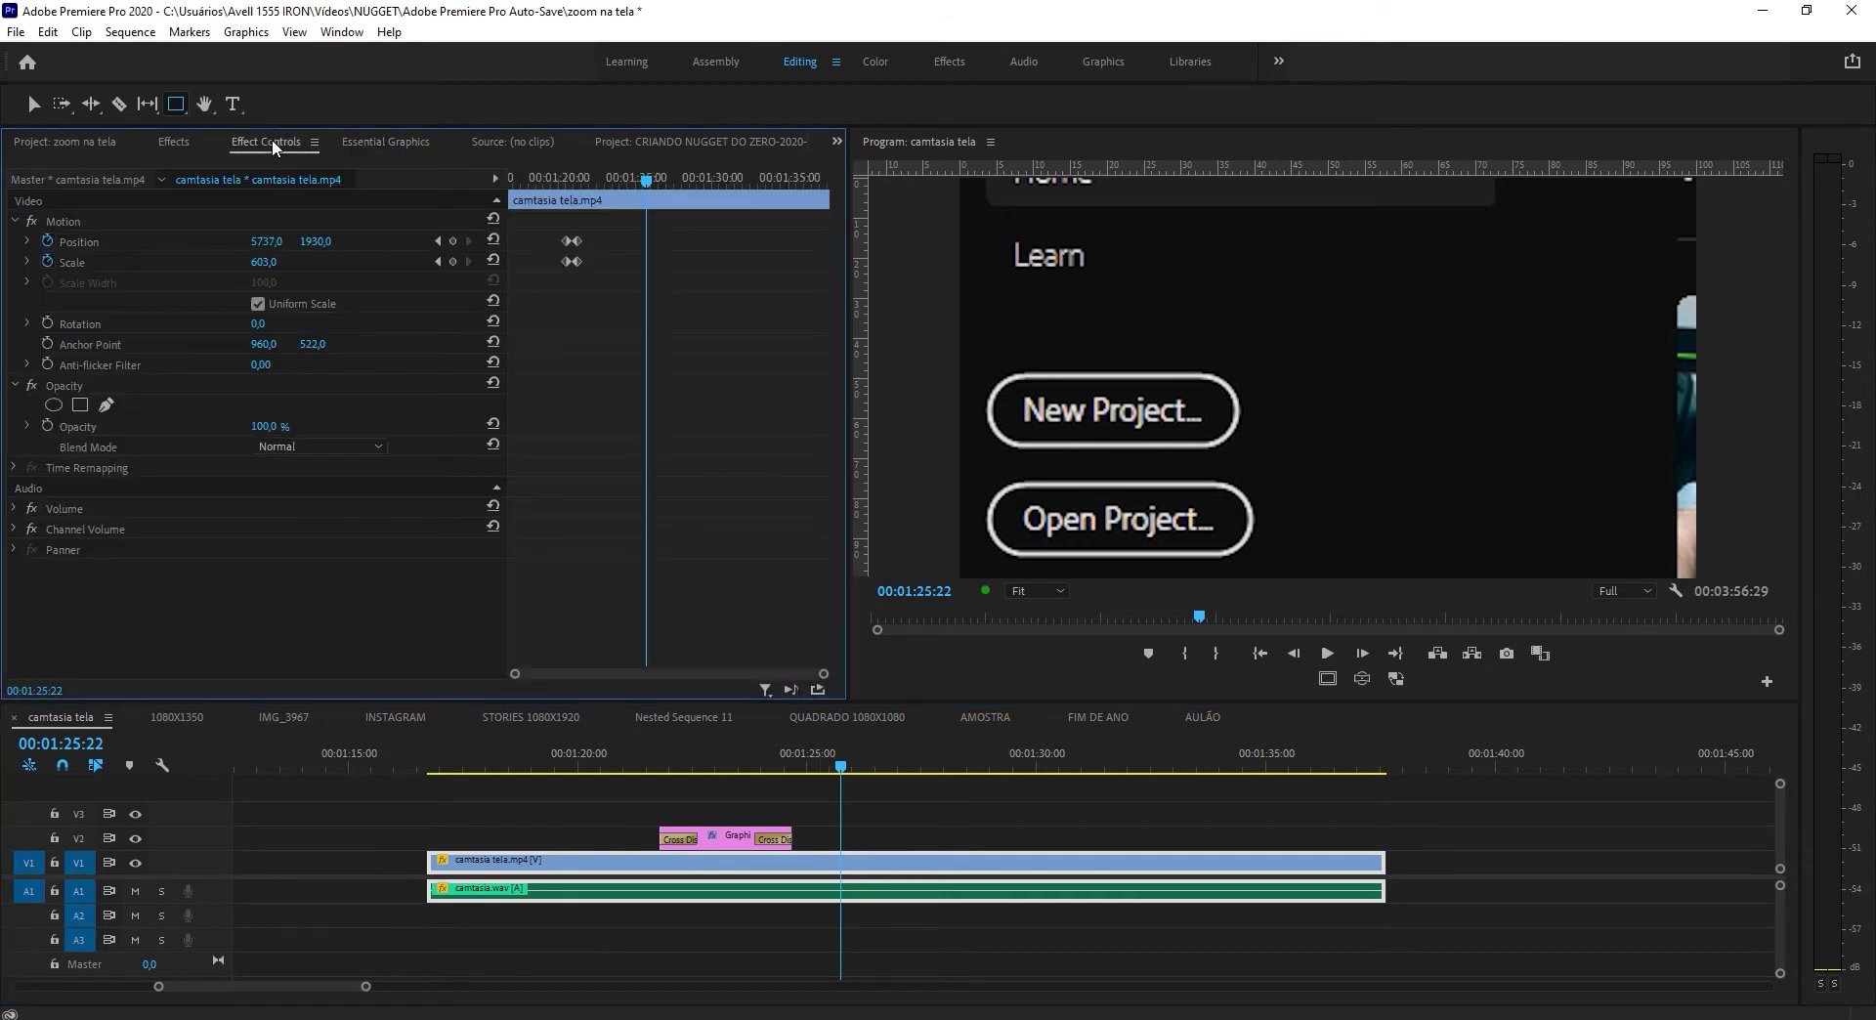
click(453, 241)
click(454, 261)
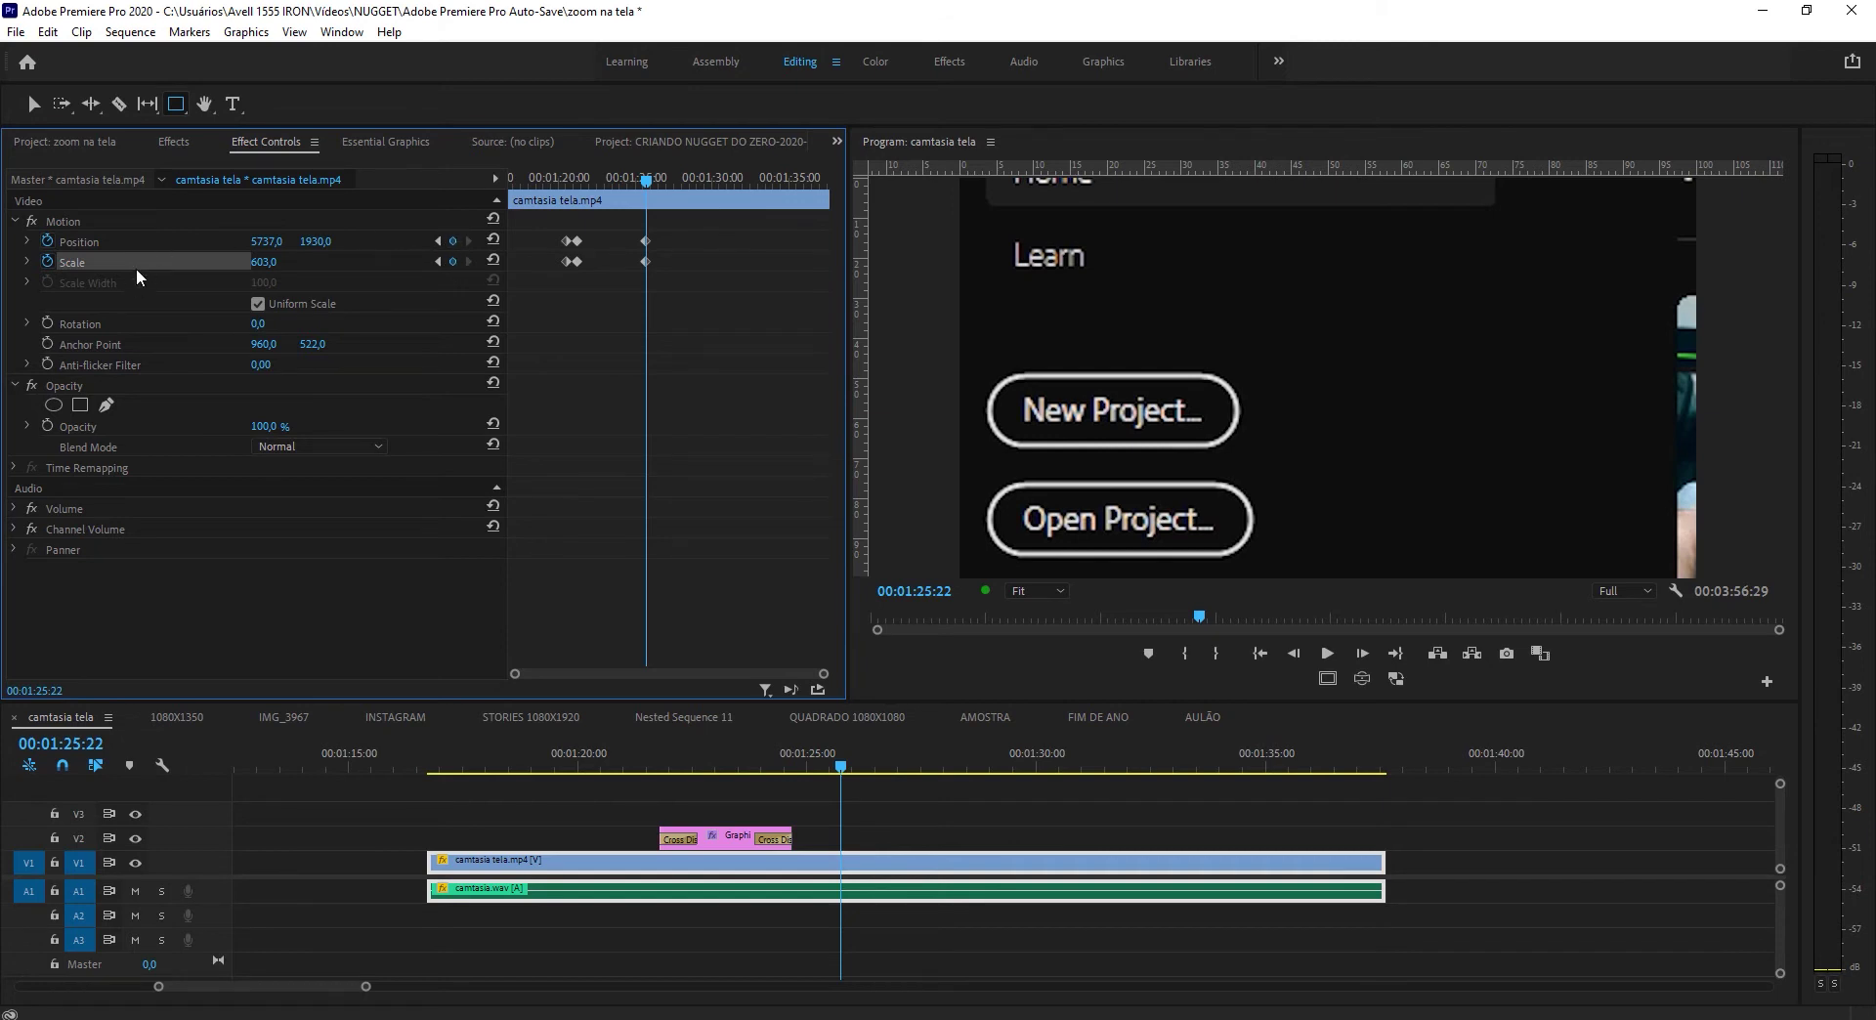
- At 00:01:26:09, reset Scale and Position to zoom back to the full window, then preview
key(space)
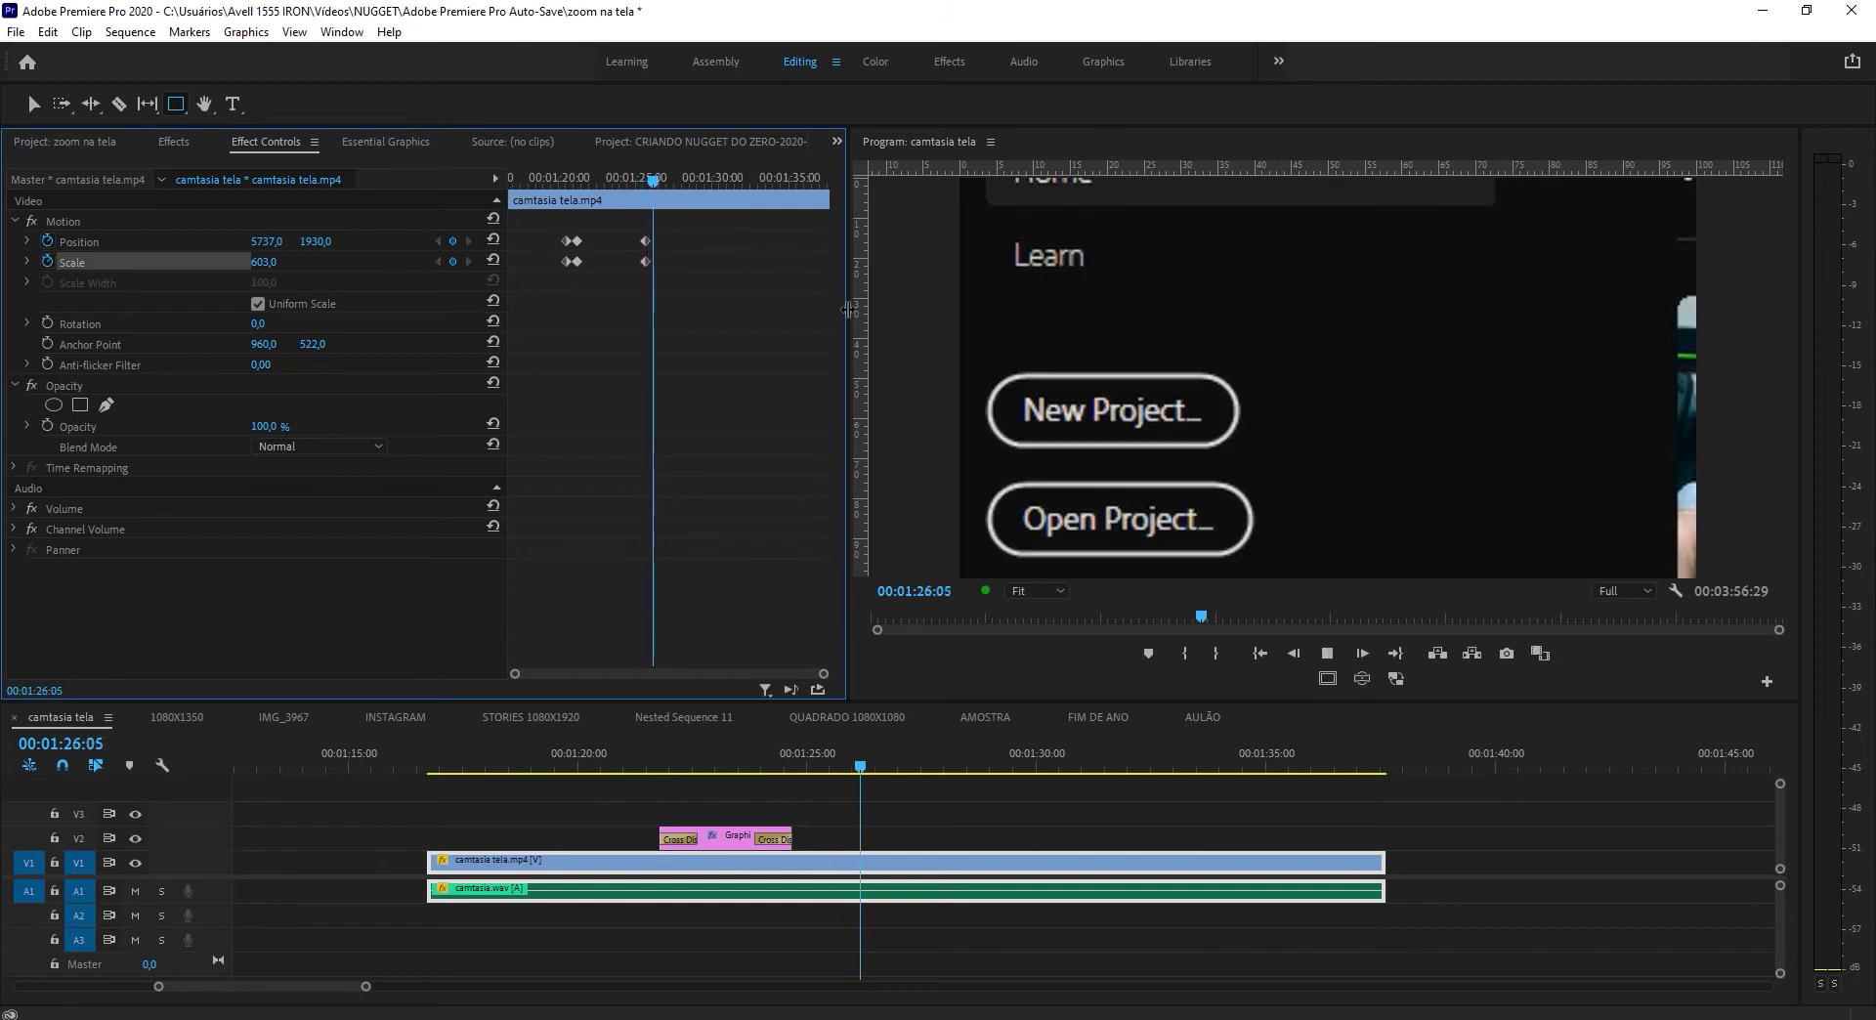
key(space)
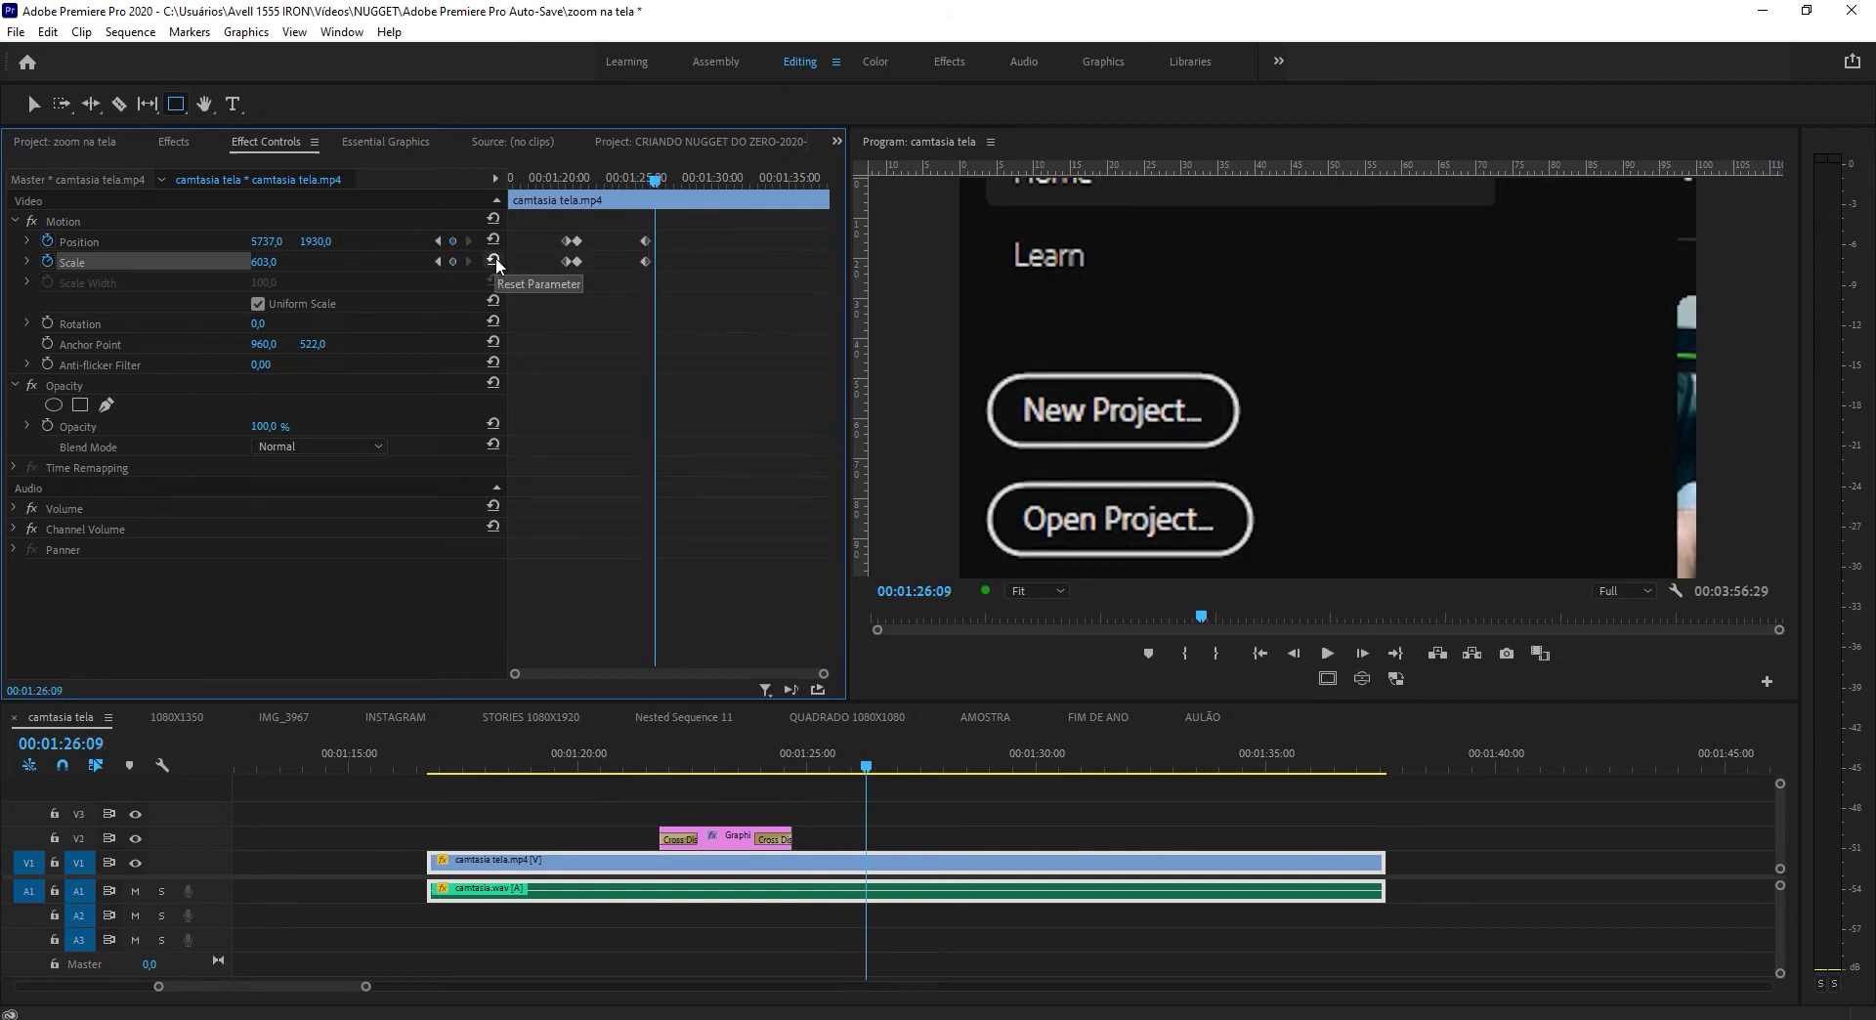
click(495, 256)
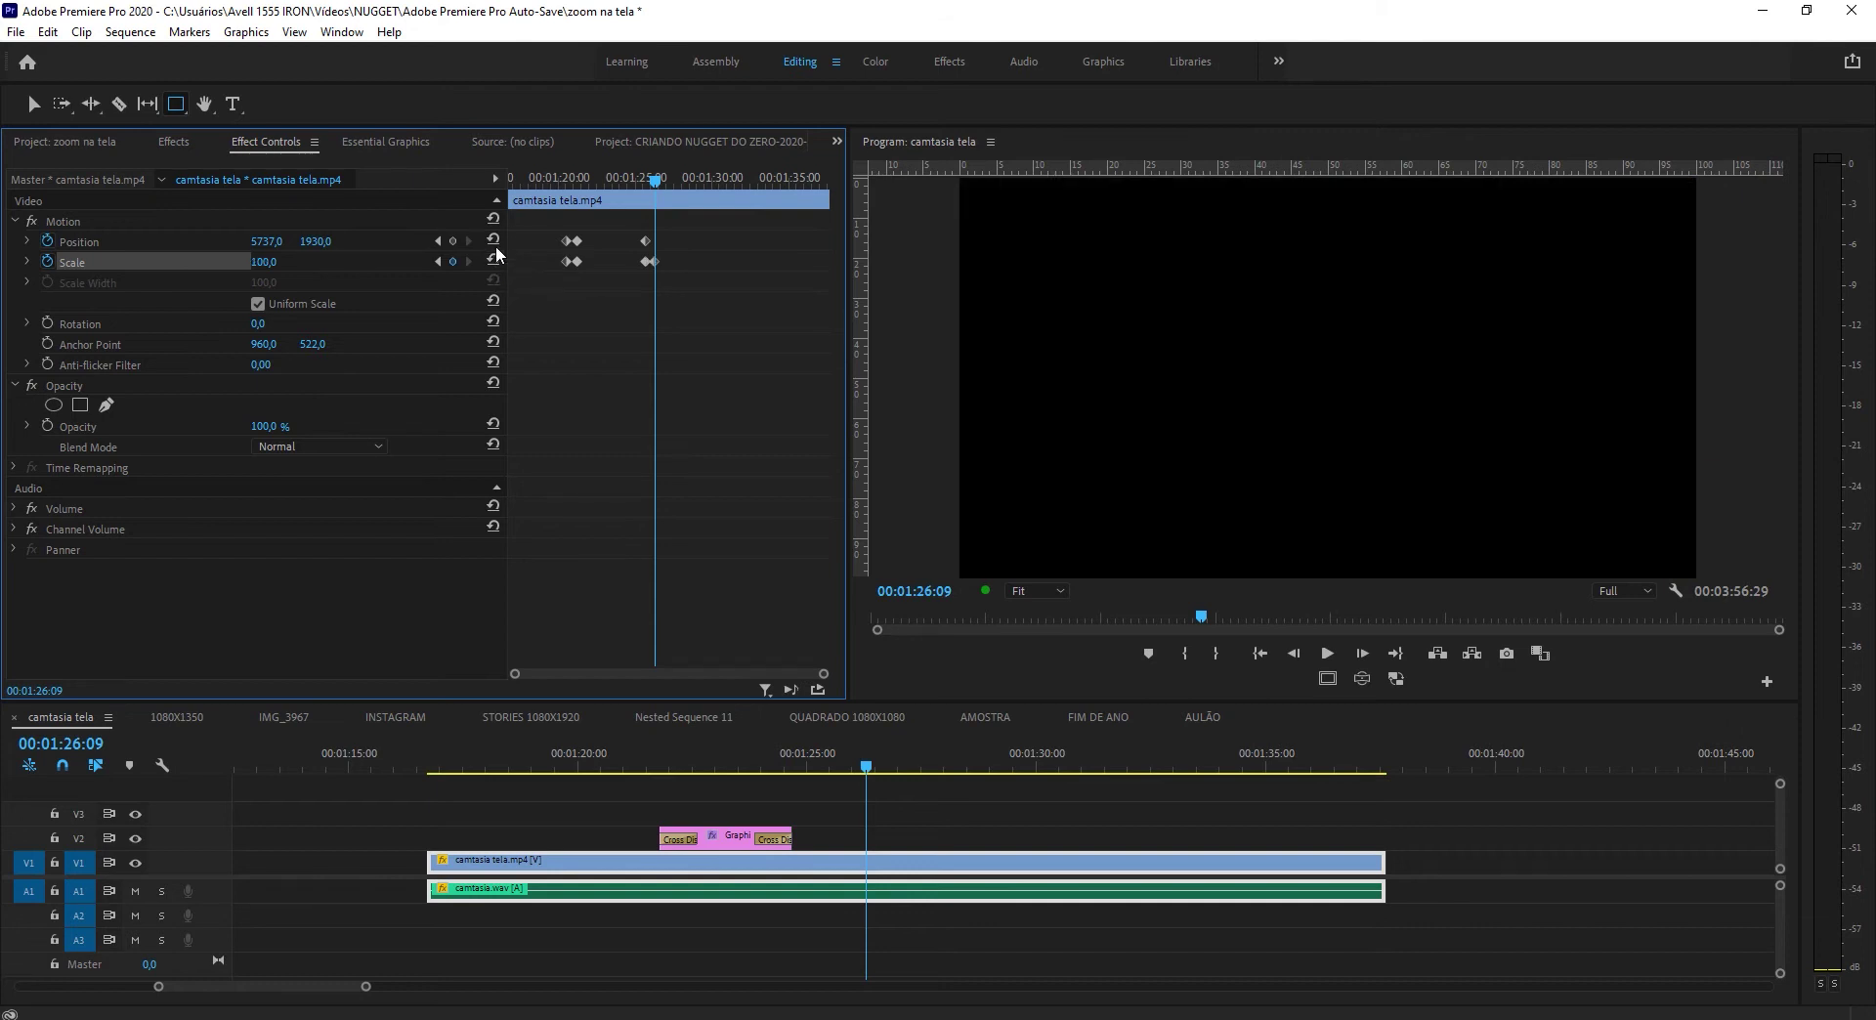
click(496, 237)
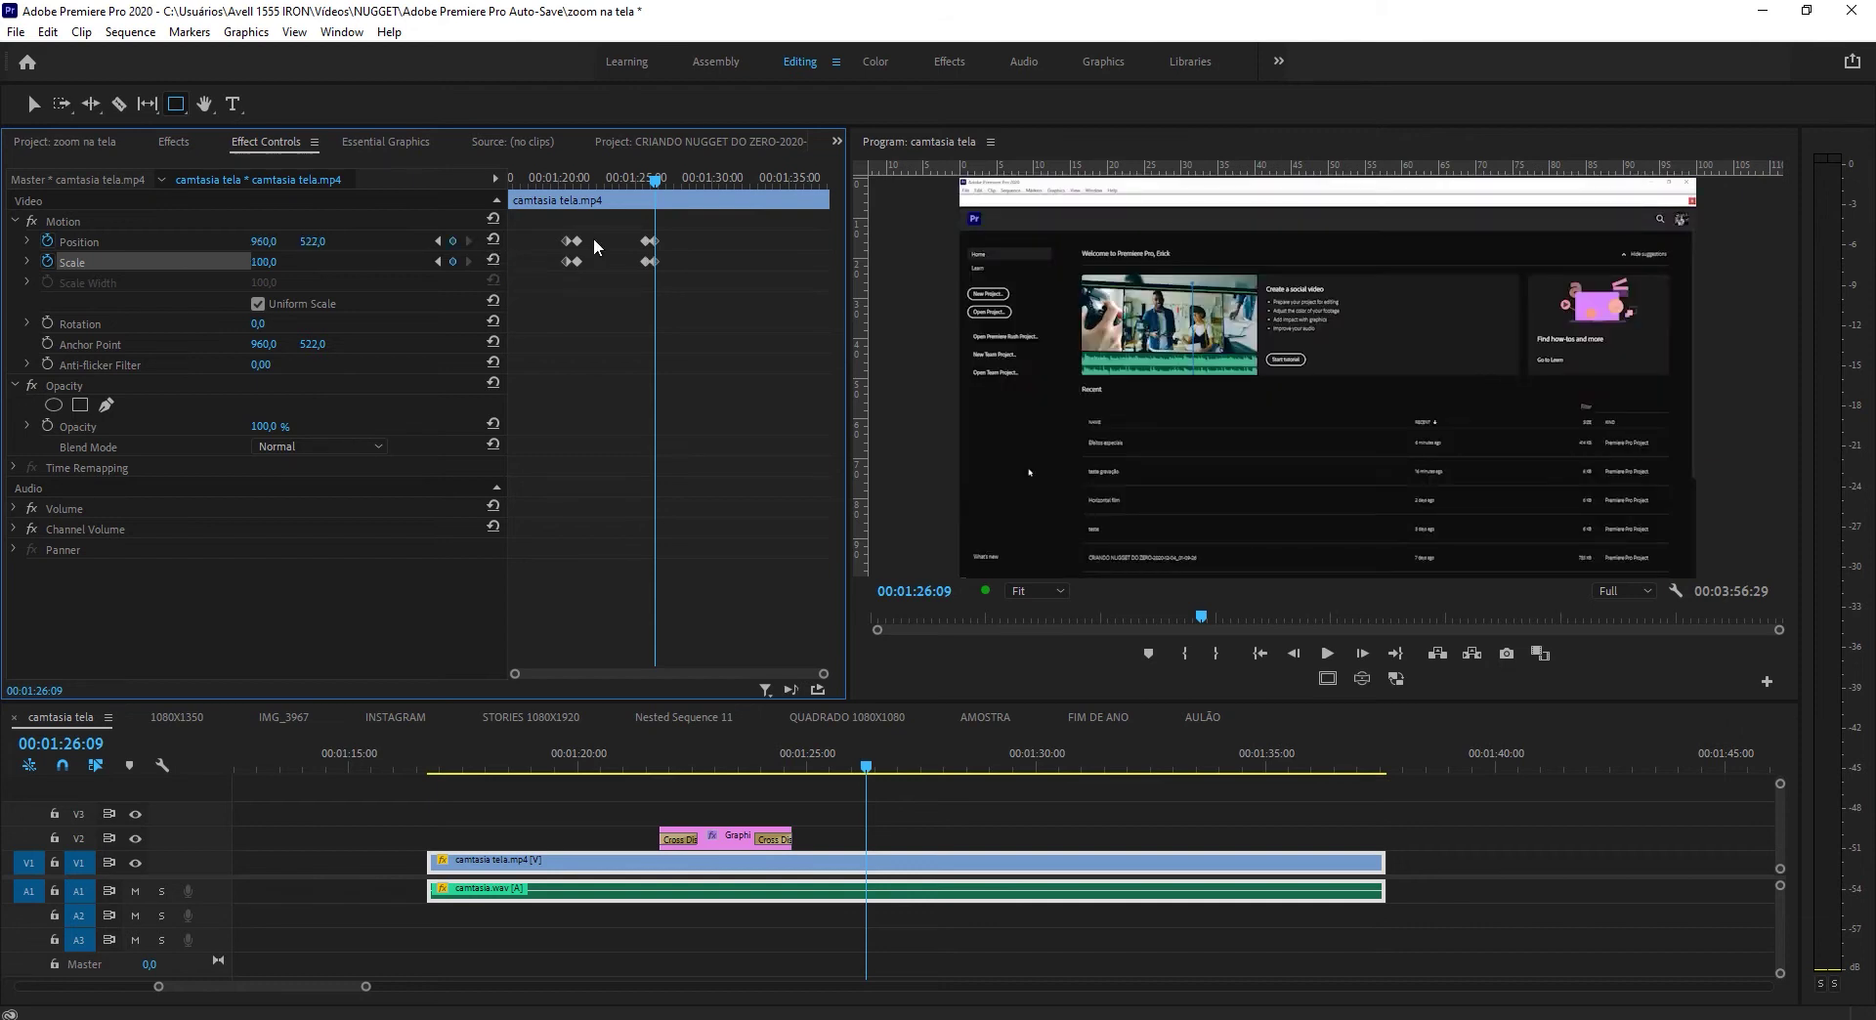
drag(654, 180, 642, 180)
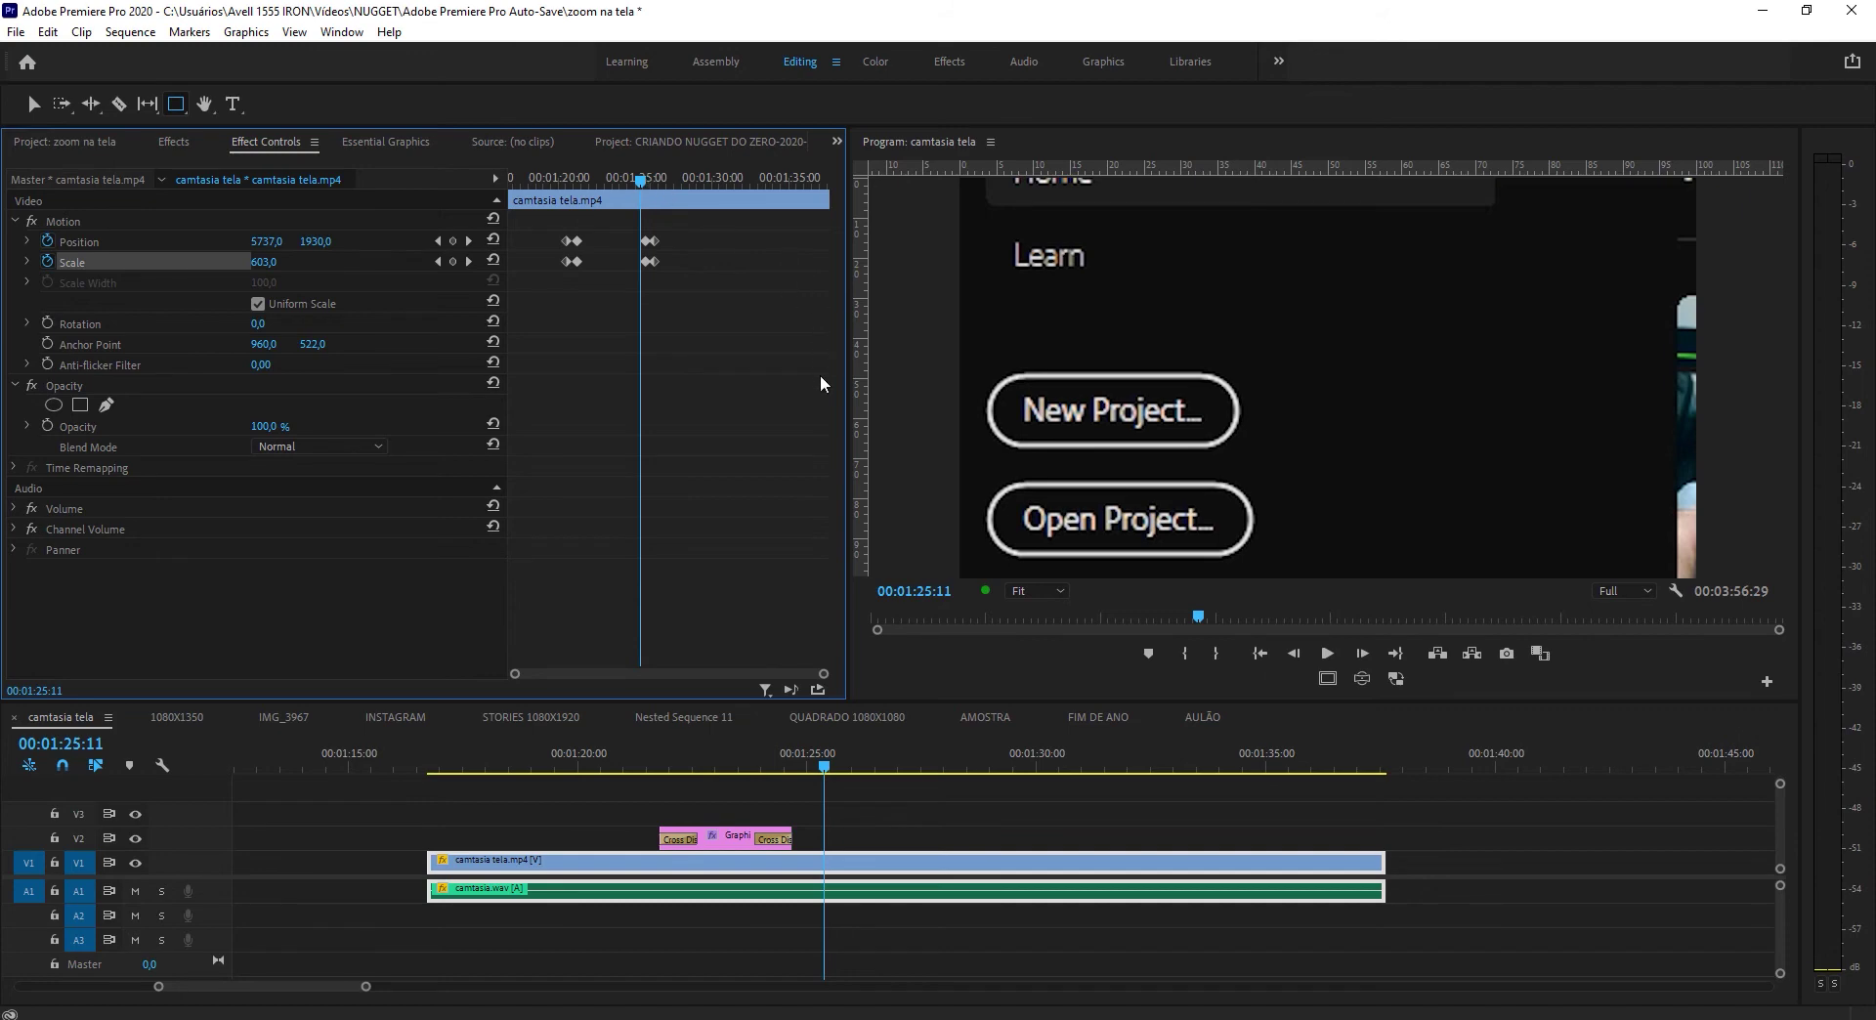
key(space)
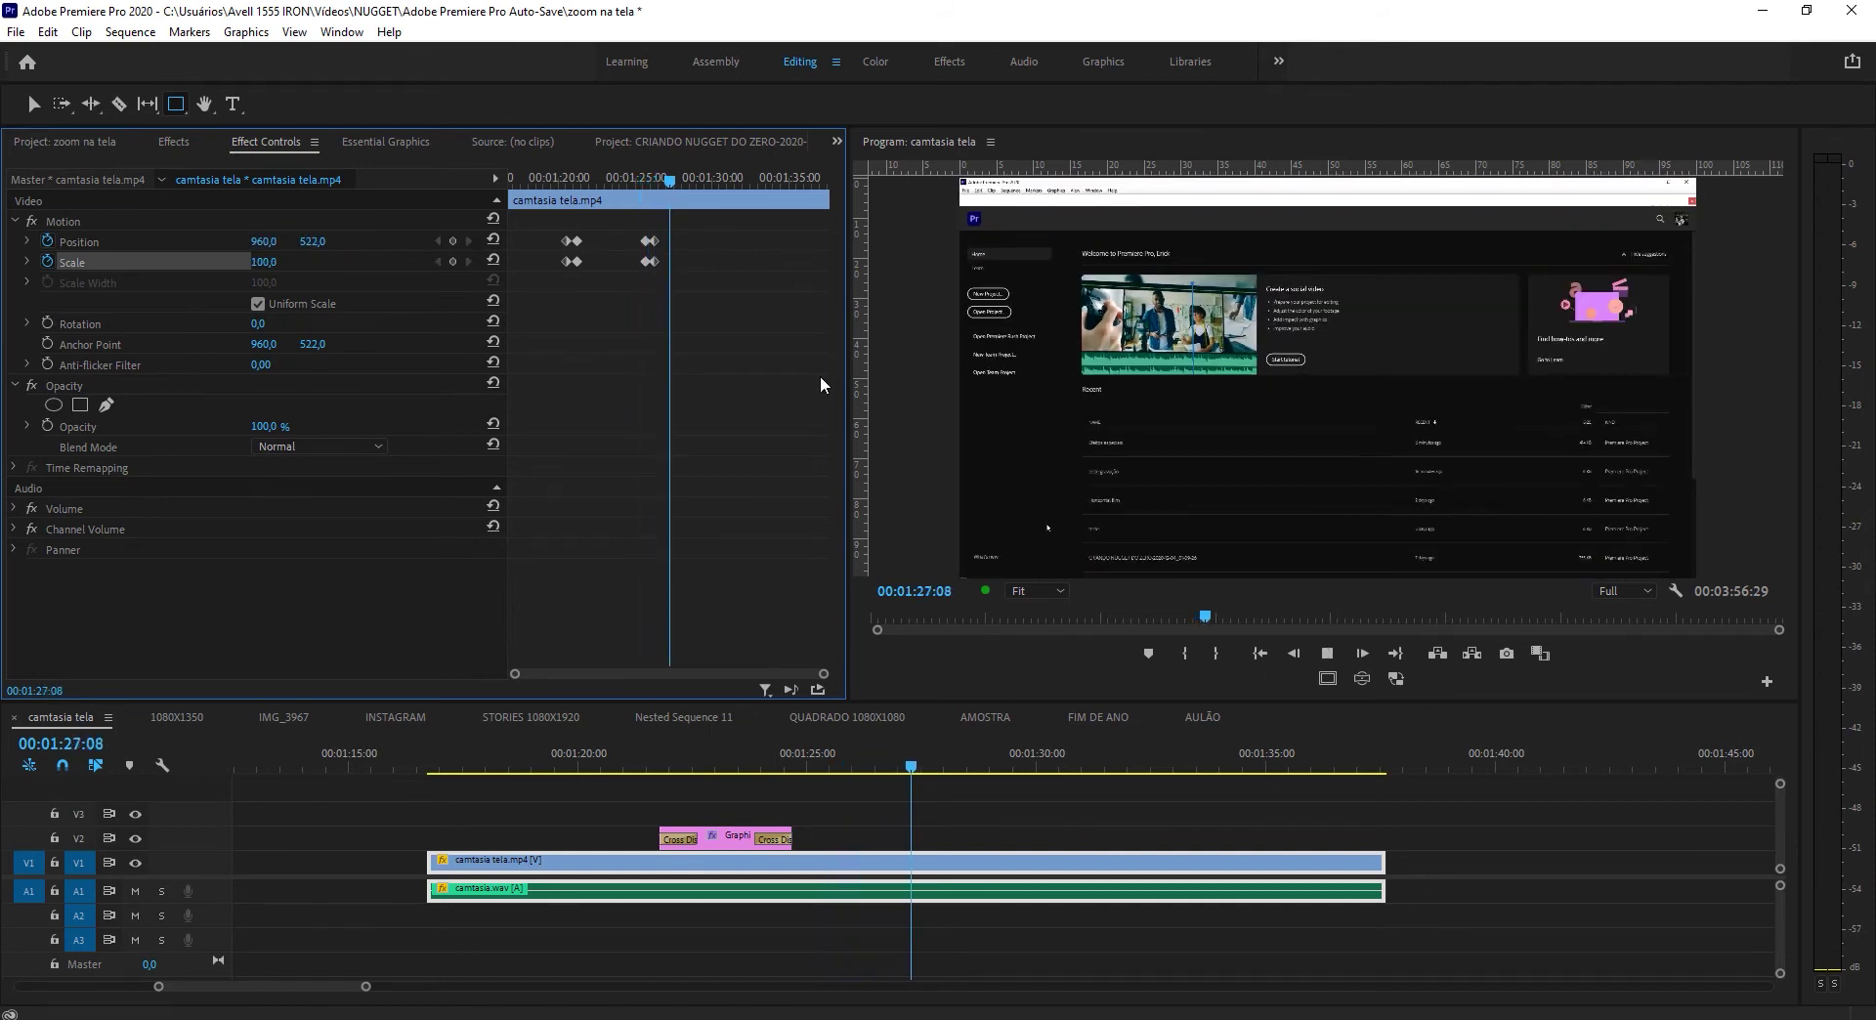
key(space)
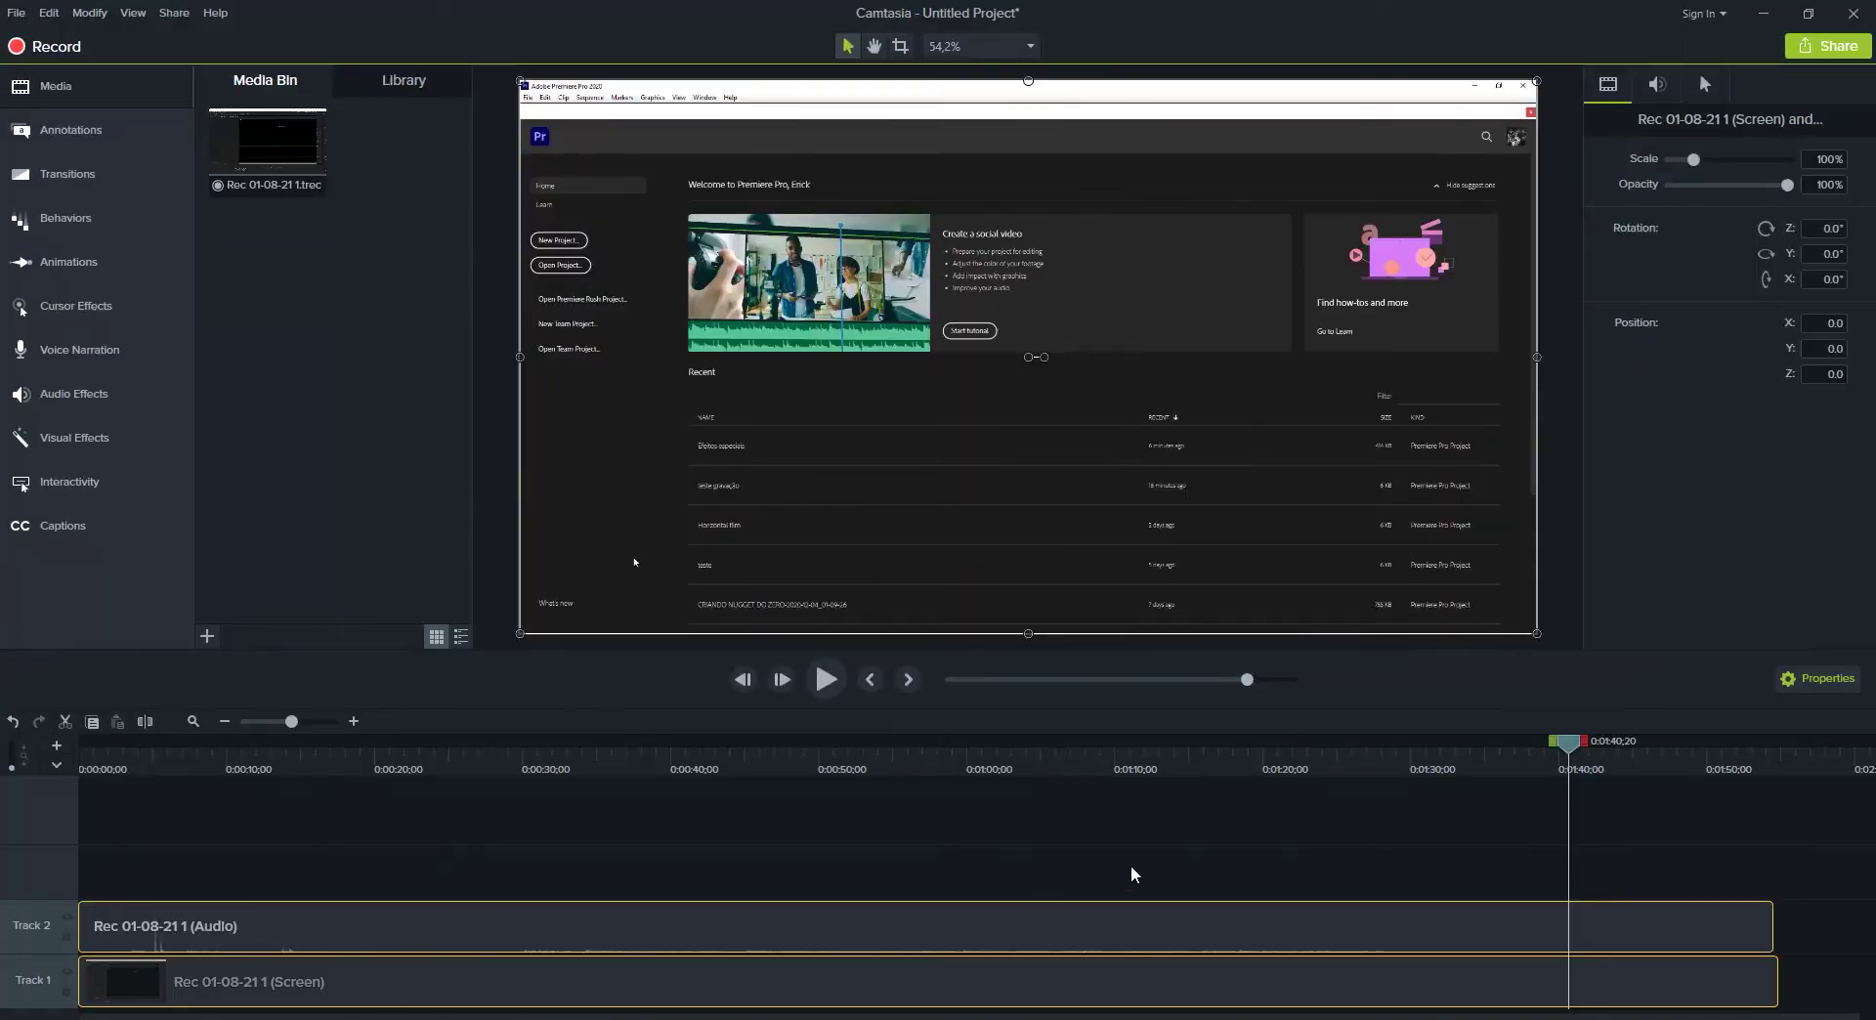
- Scrub the Camtasia timeline back, deselect the clips, and park the playhead near 1:30
mouse_move(1569, 751)
mouse_down()
mouse_move(1183, 772)
mouse_move(1380, 769)
mouse_up()
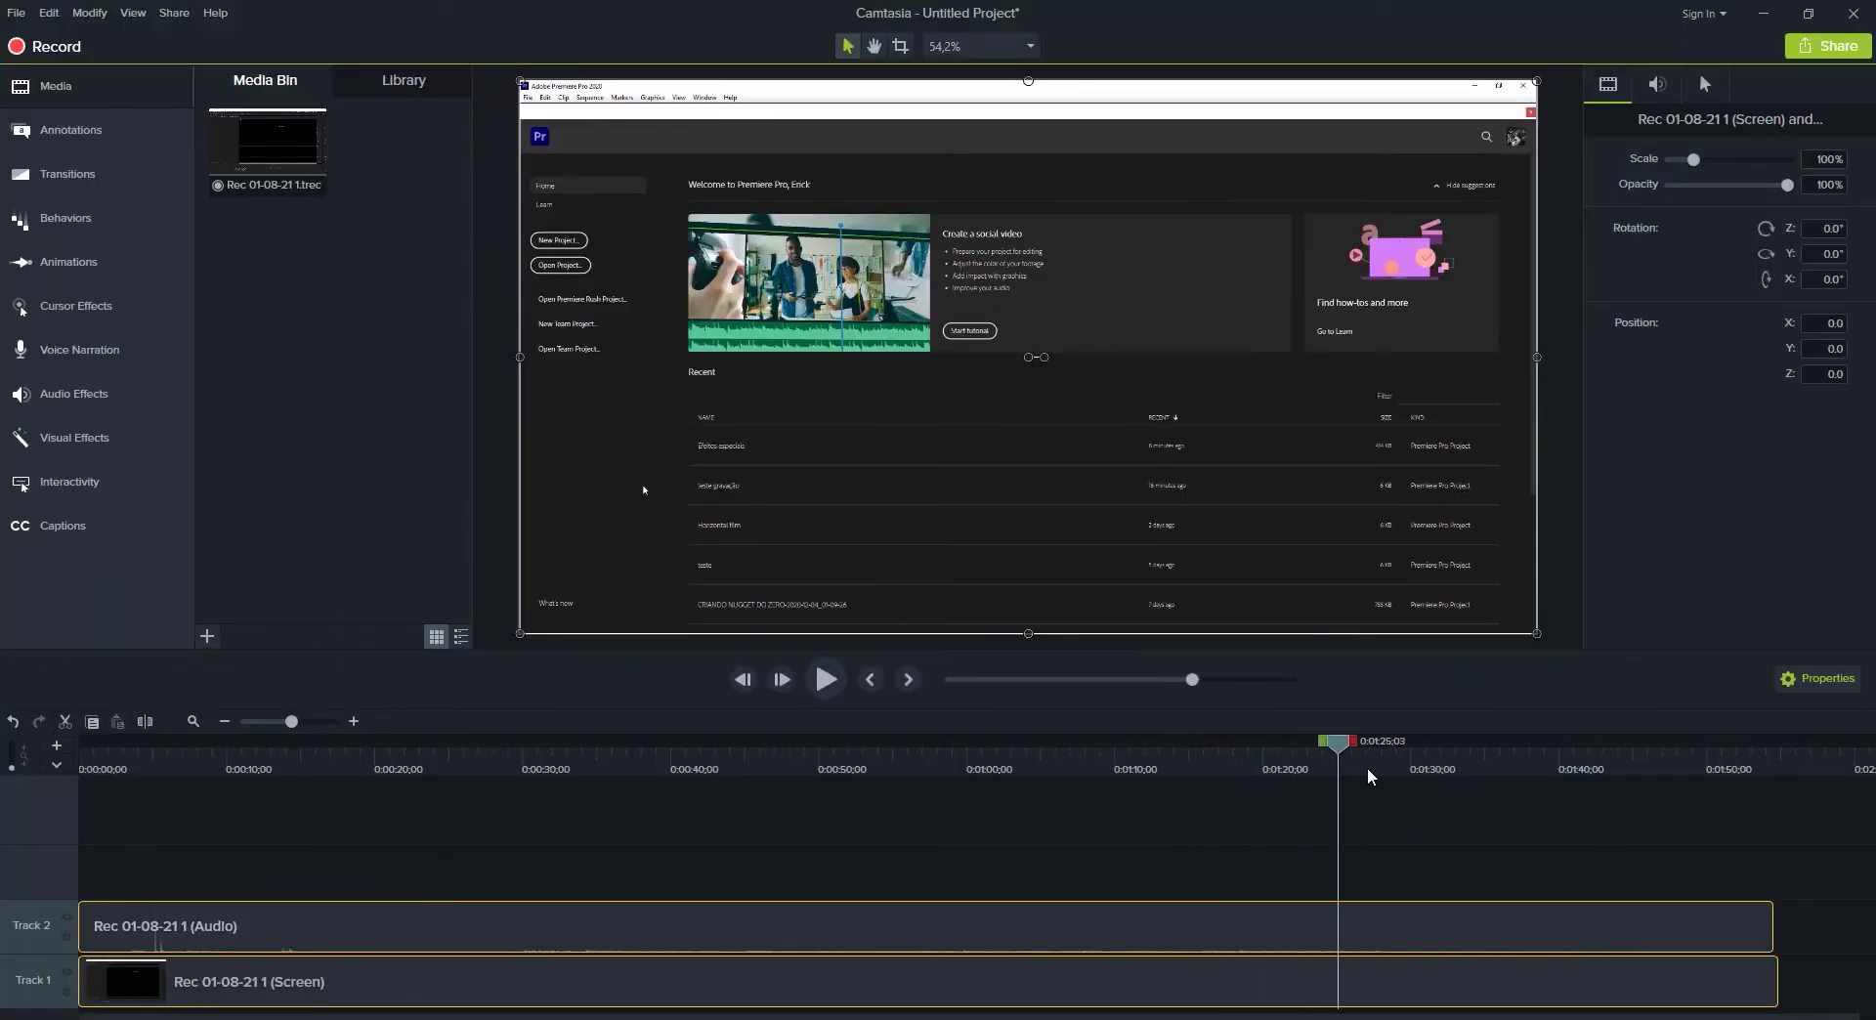
click(1516, 849)
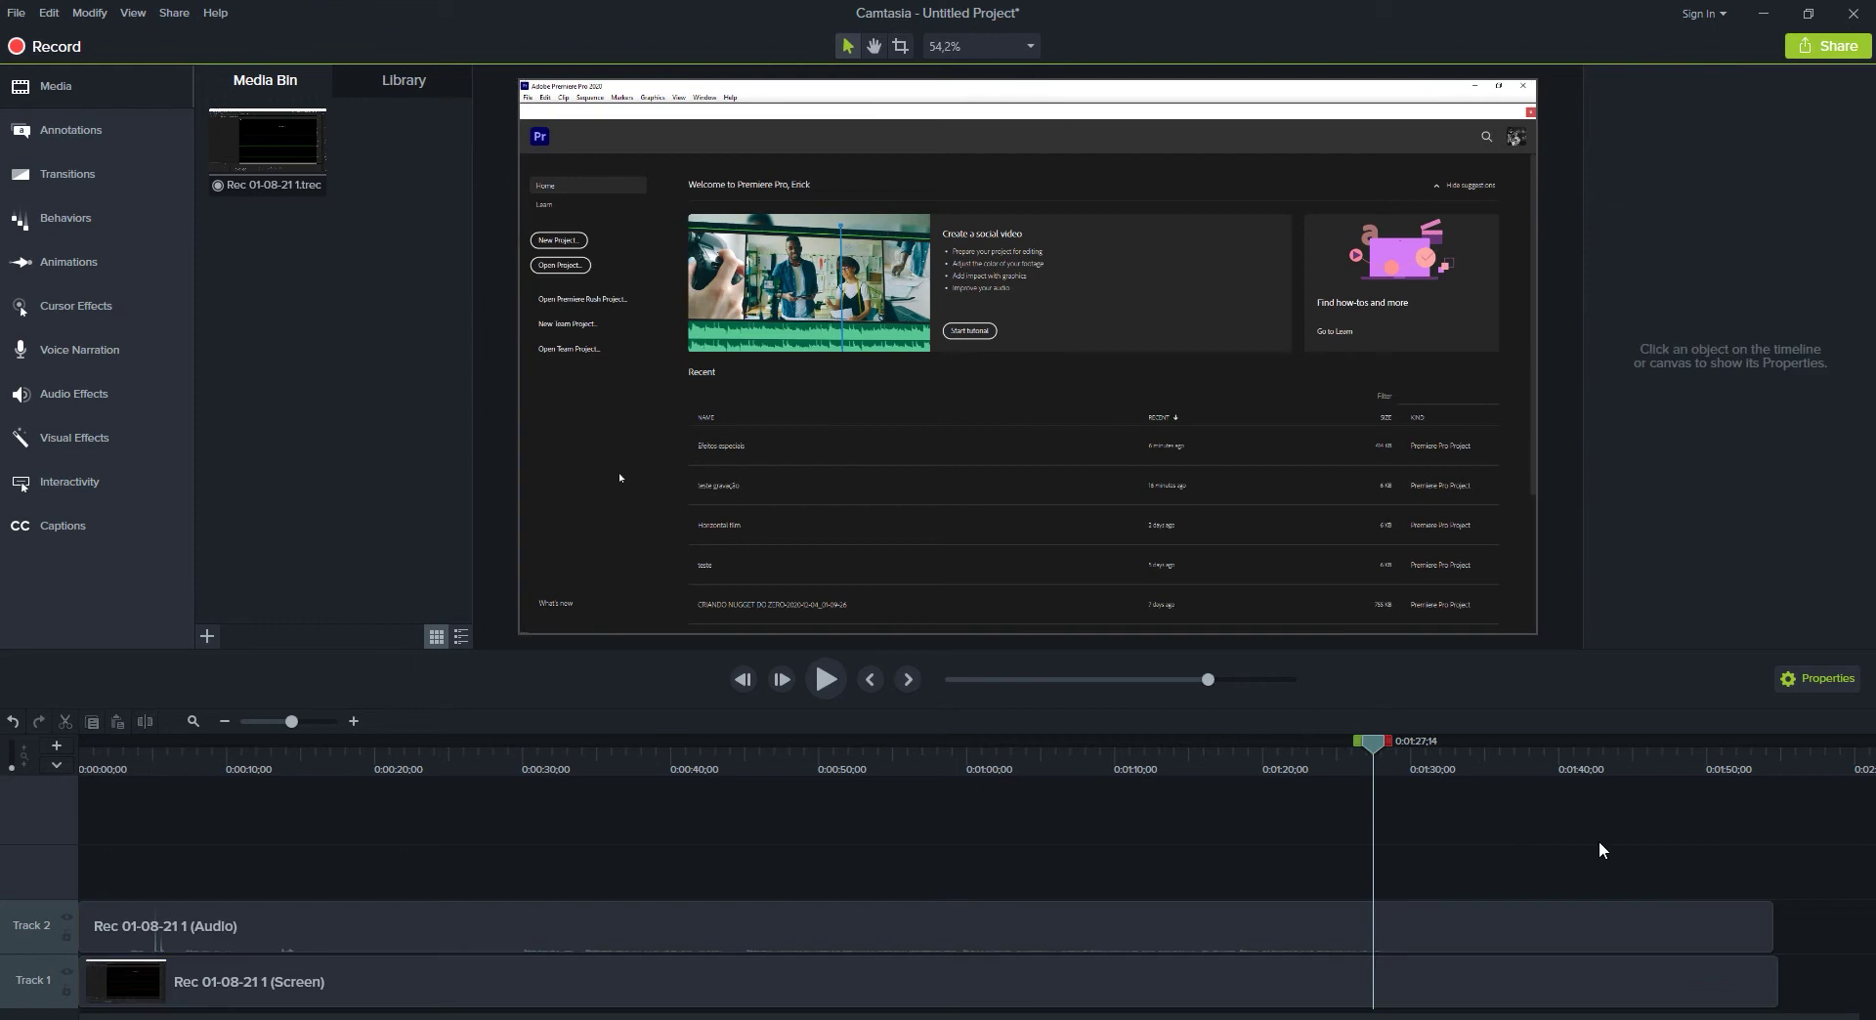
drag(1381, 750, 1434, 768)
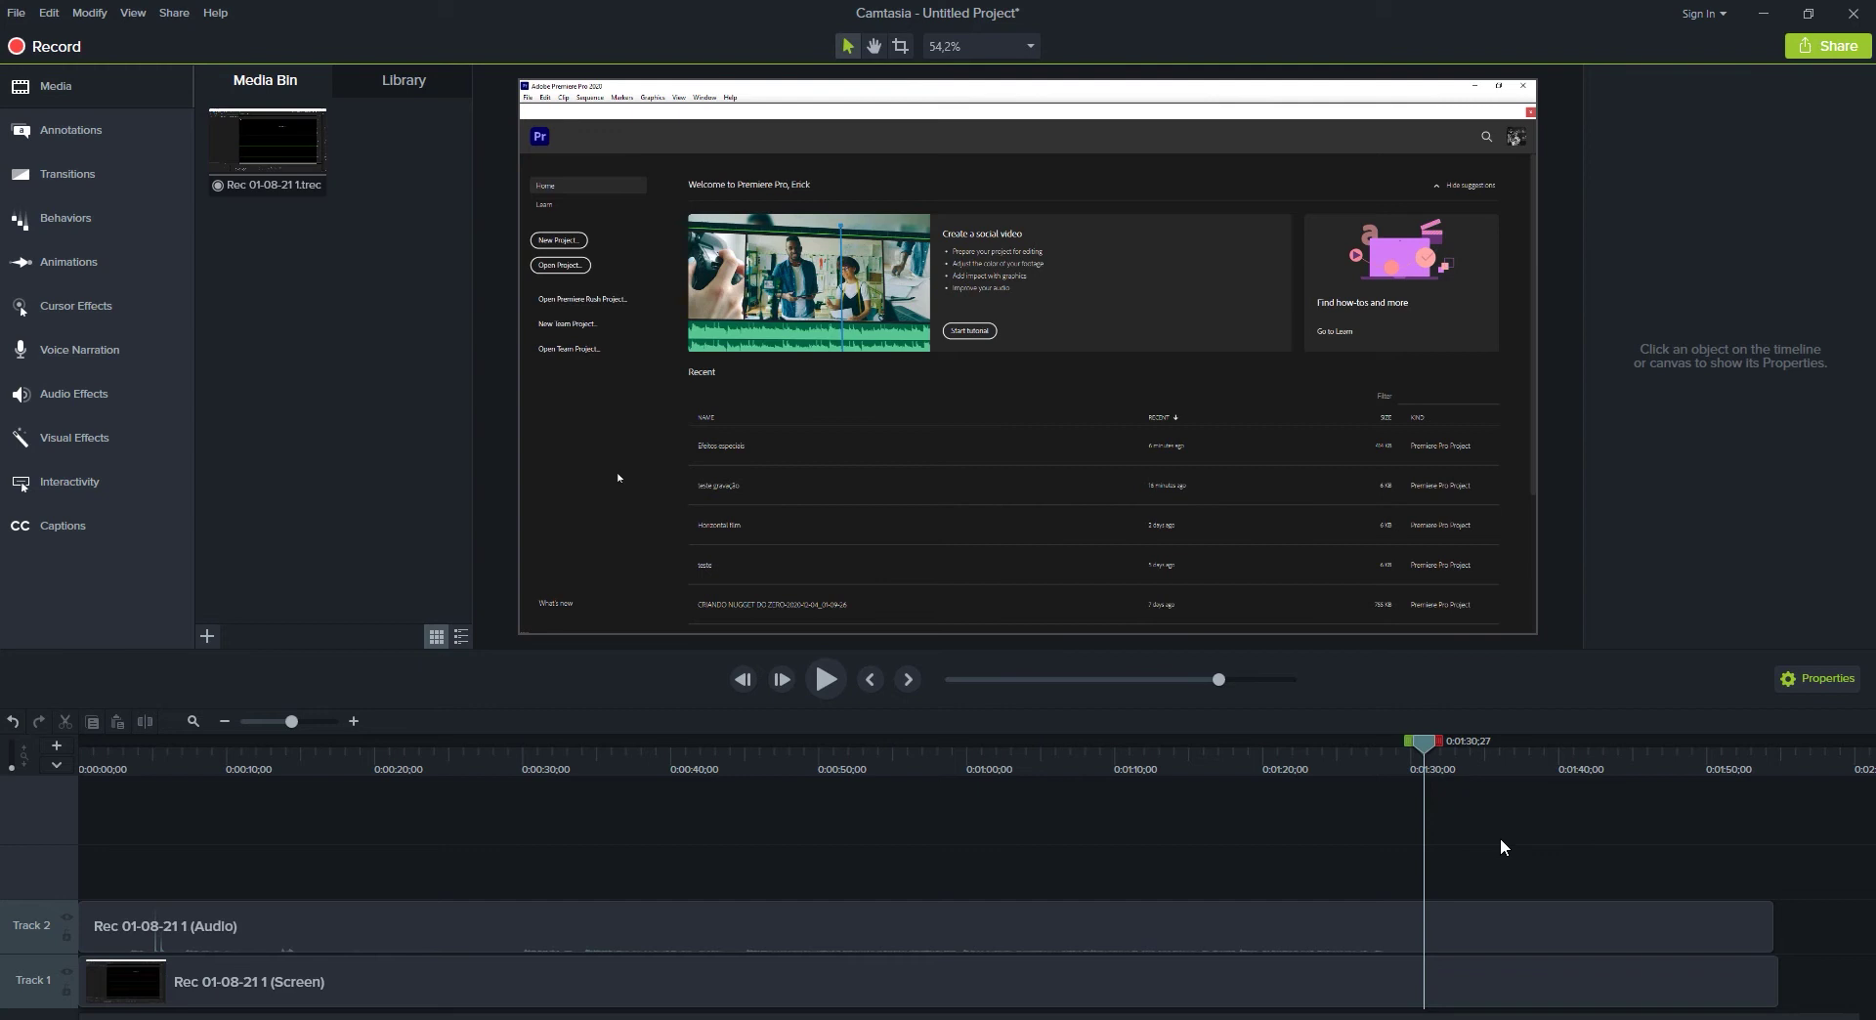
- Zoom the recording to 591% on the New Project button with Zoom-n-Pan, then preview it
click(82, 272)
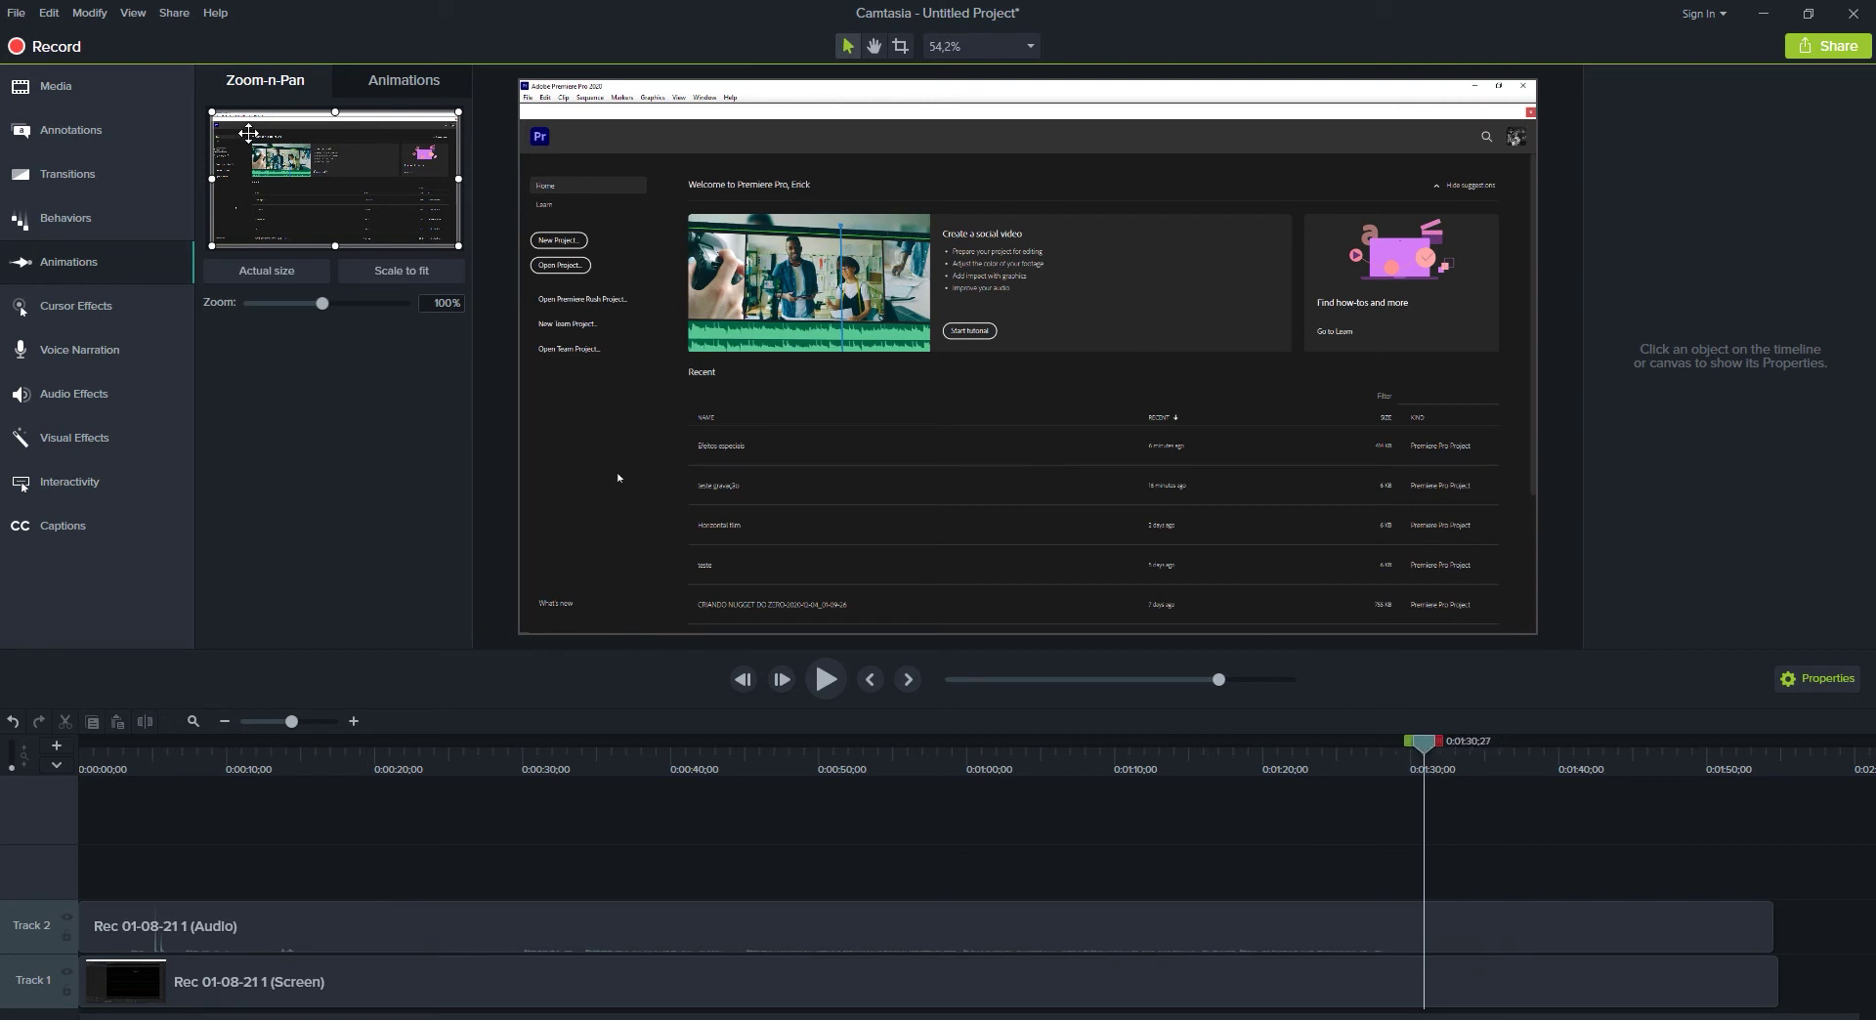
mouse_move(459, 250)
mouse_down()
mouse_move(217, 127)
mouse_move(224, 151)
mouse_up()
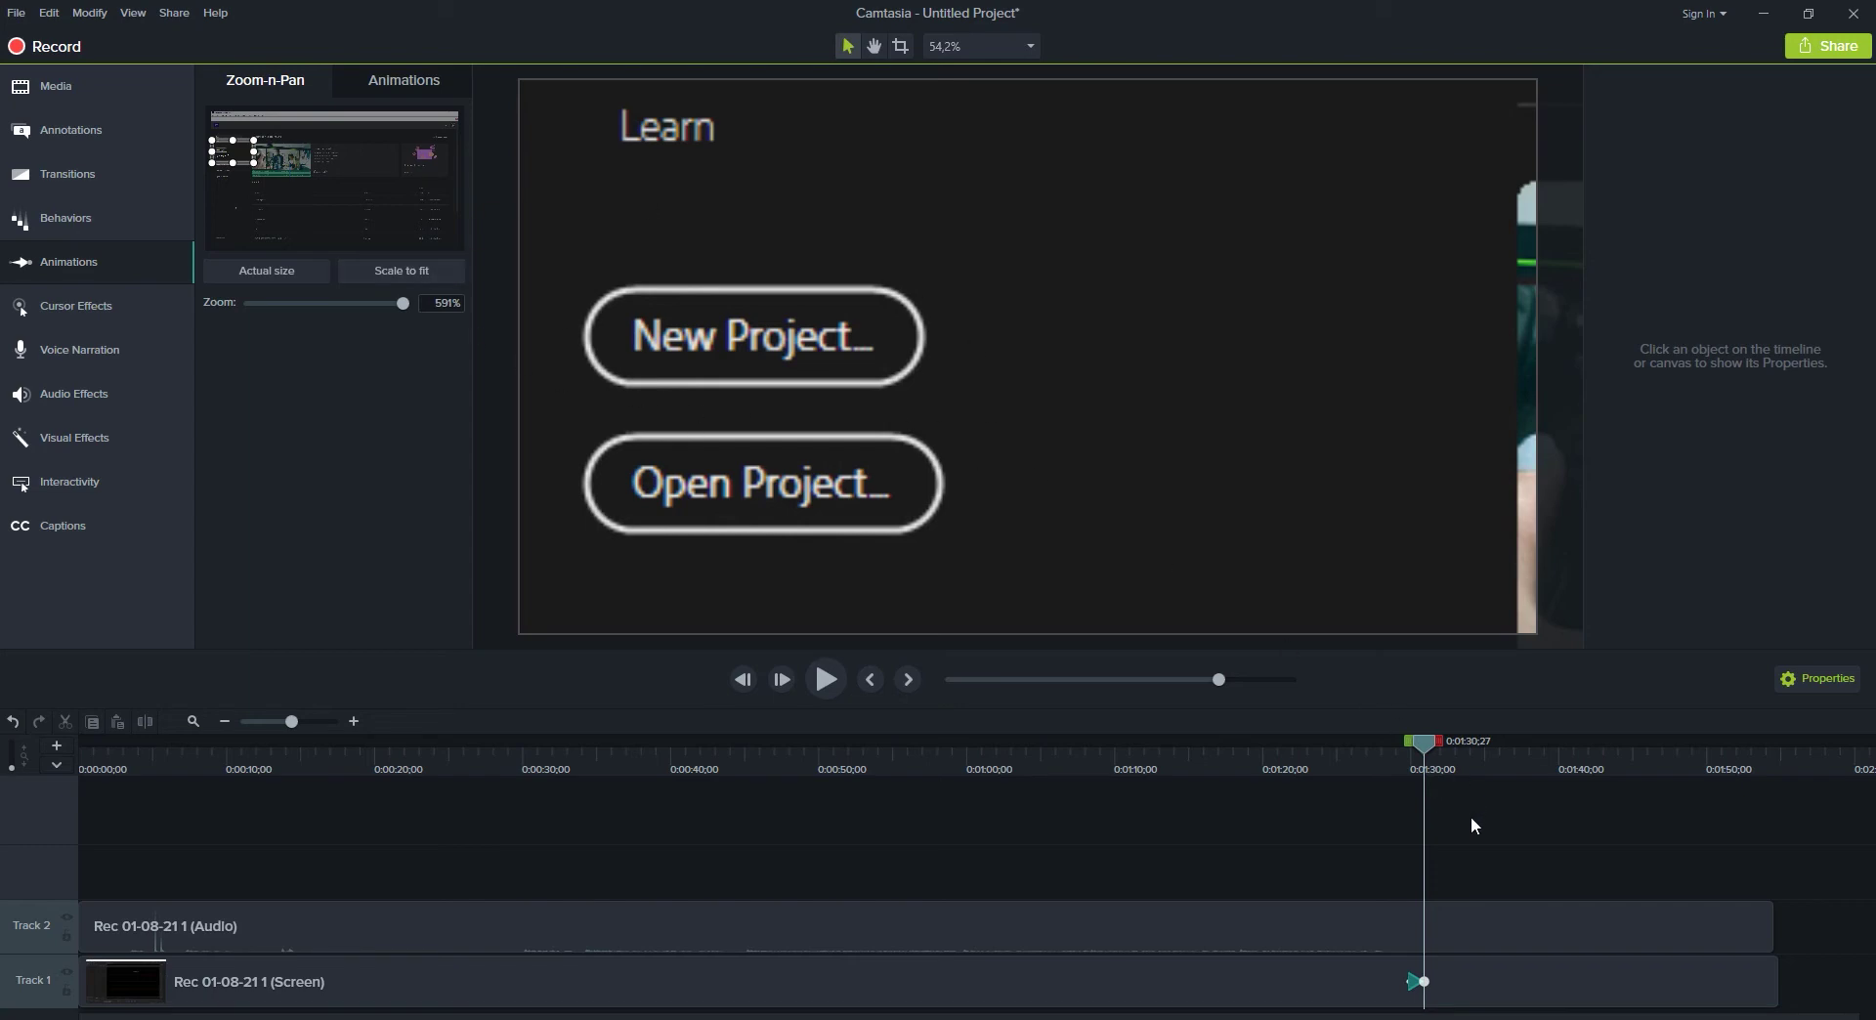
drag(1433, 752, 1416, 747)
key(space)
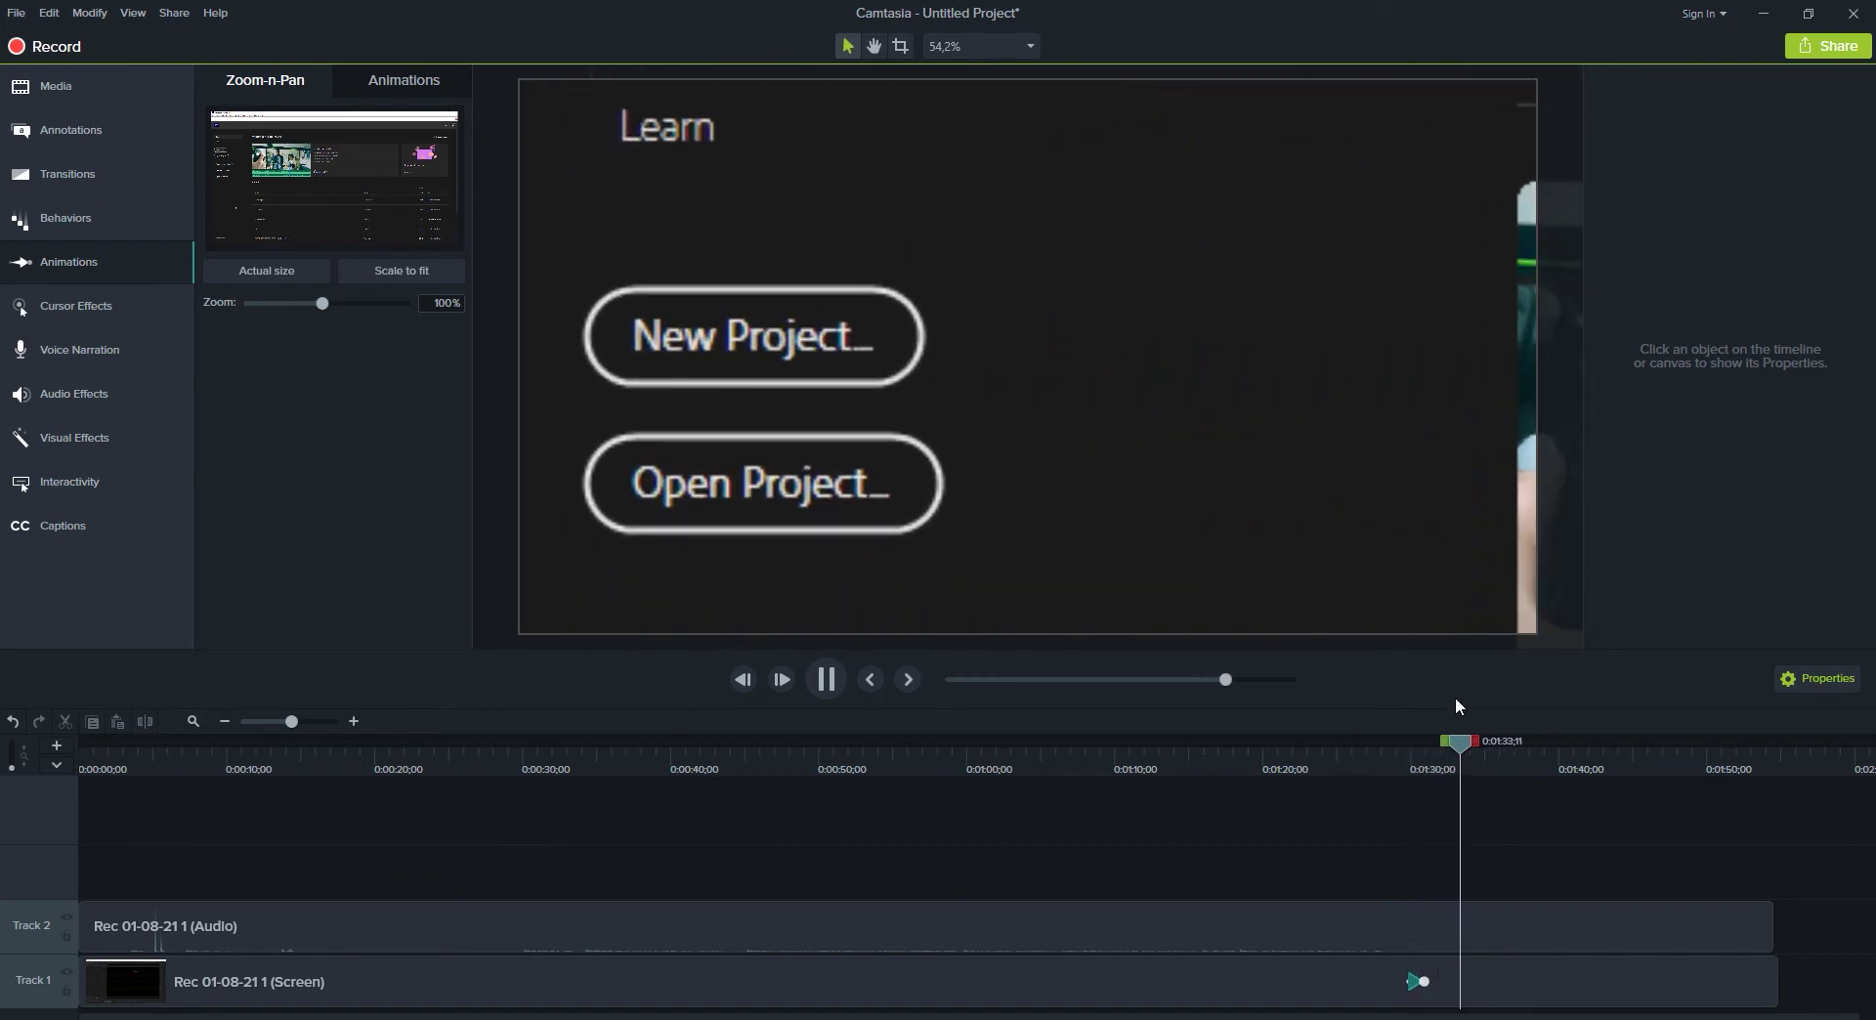
key(space)
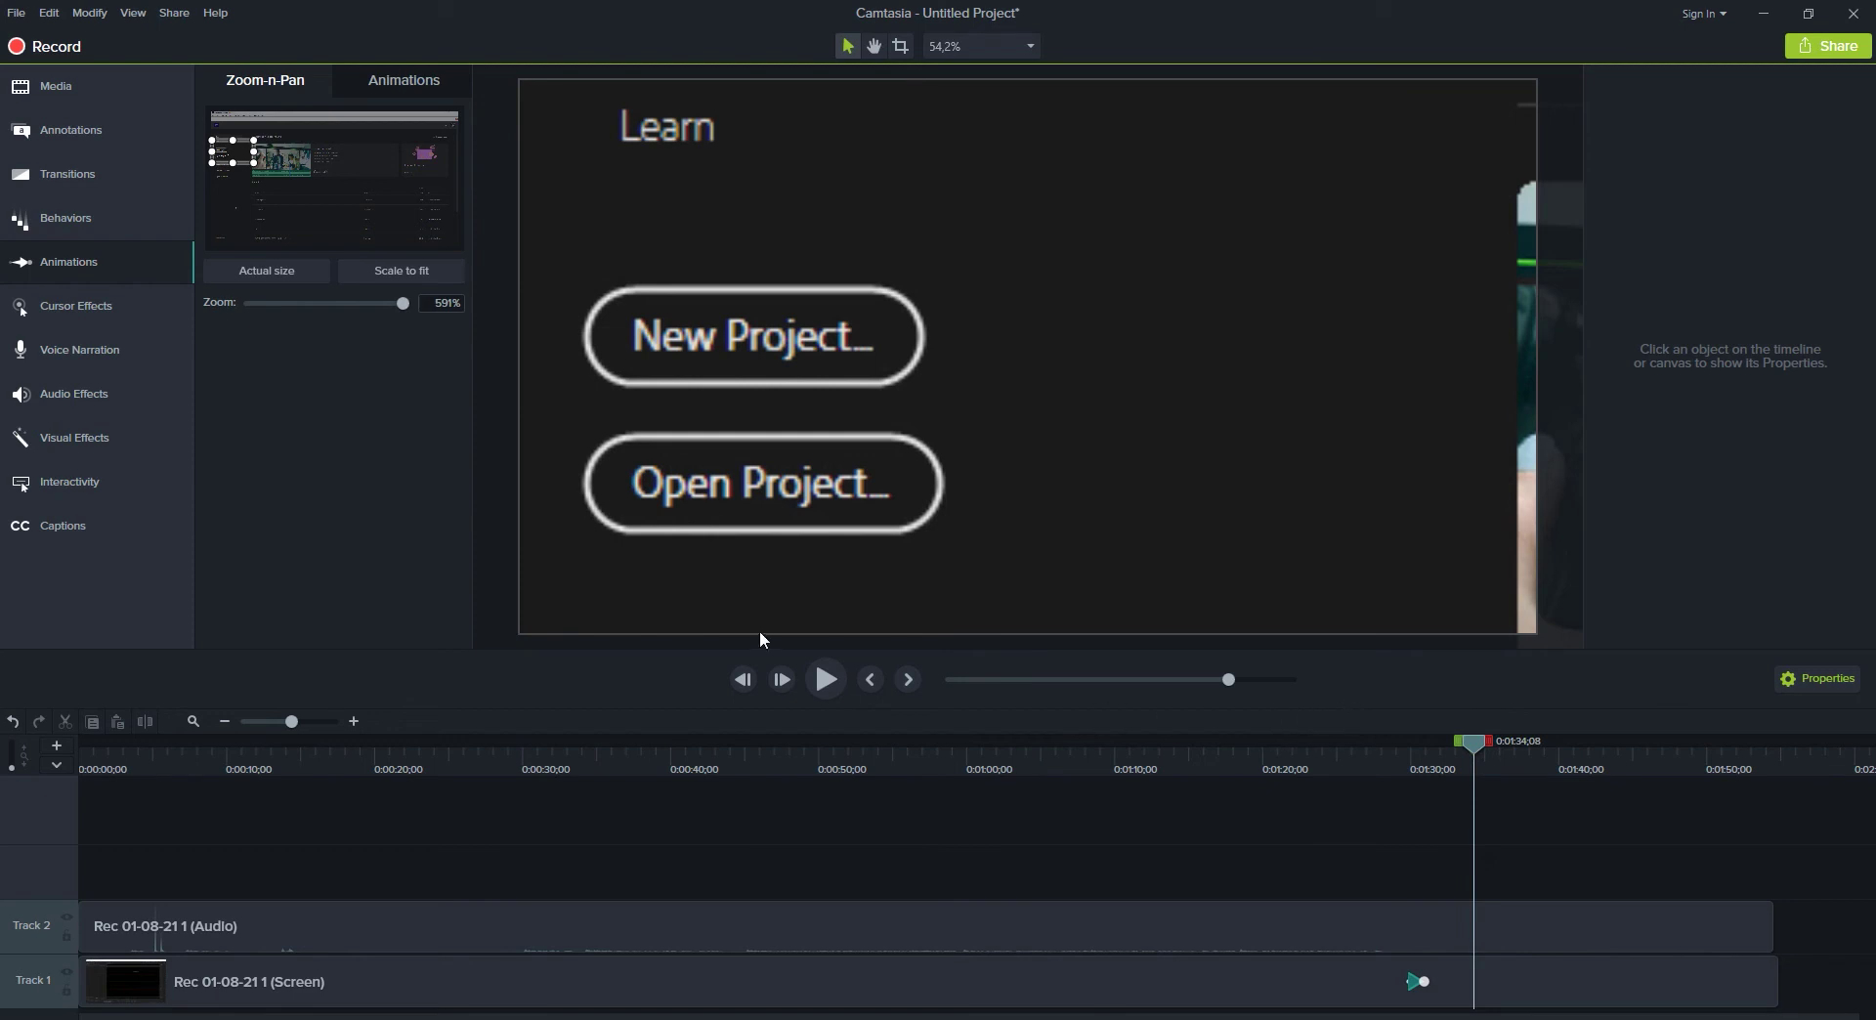
- Draw a red Sketch Motion rectangle on Track 3, widened to frame the whole New Project button
click(101, 129)
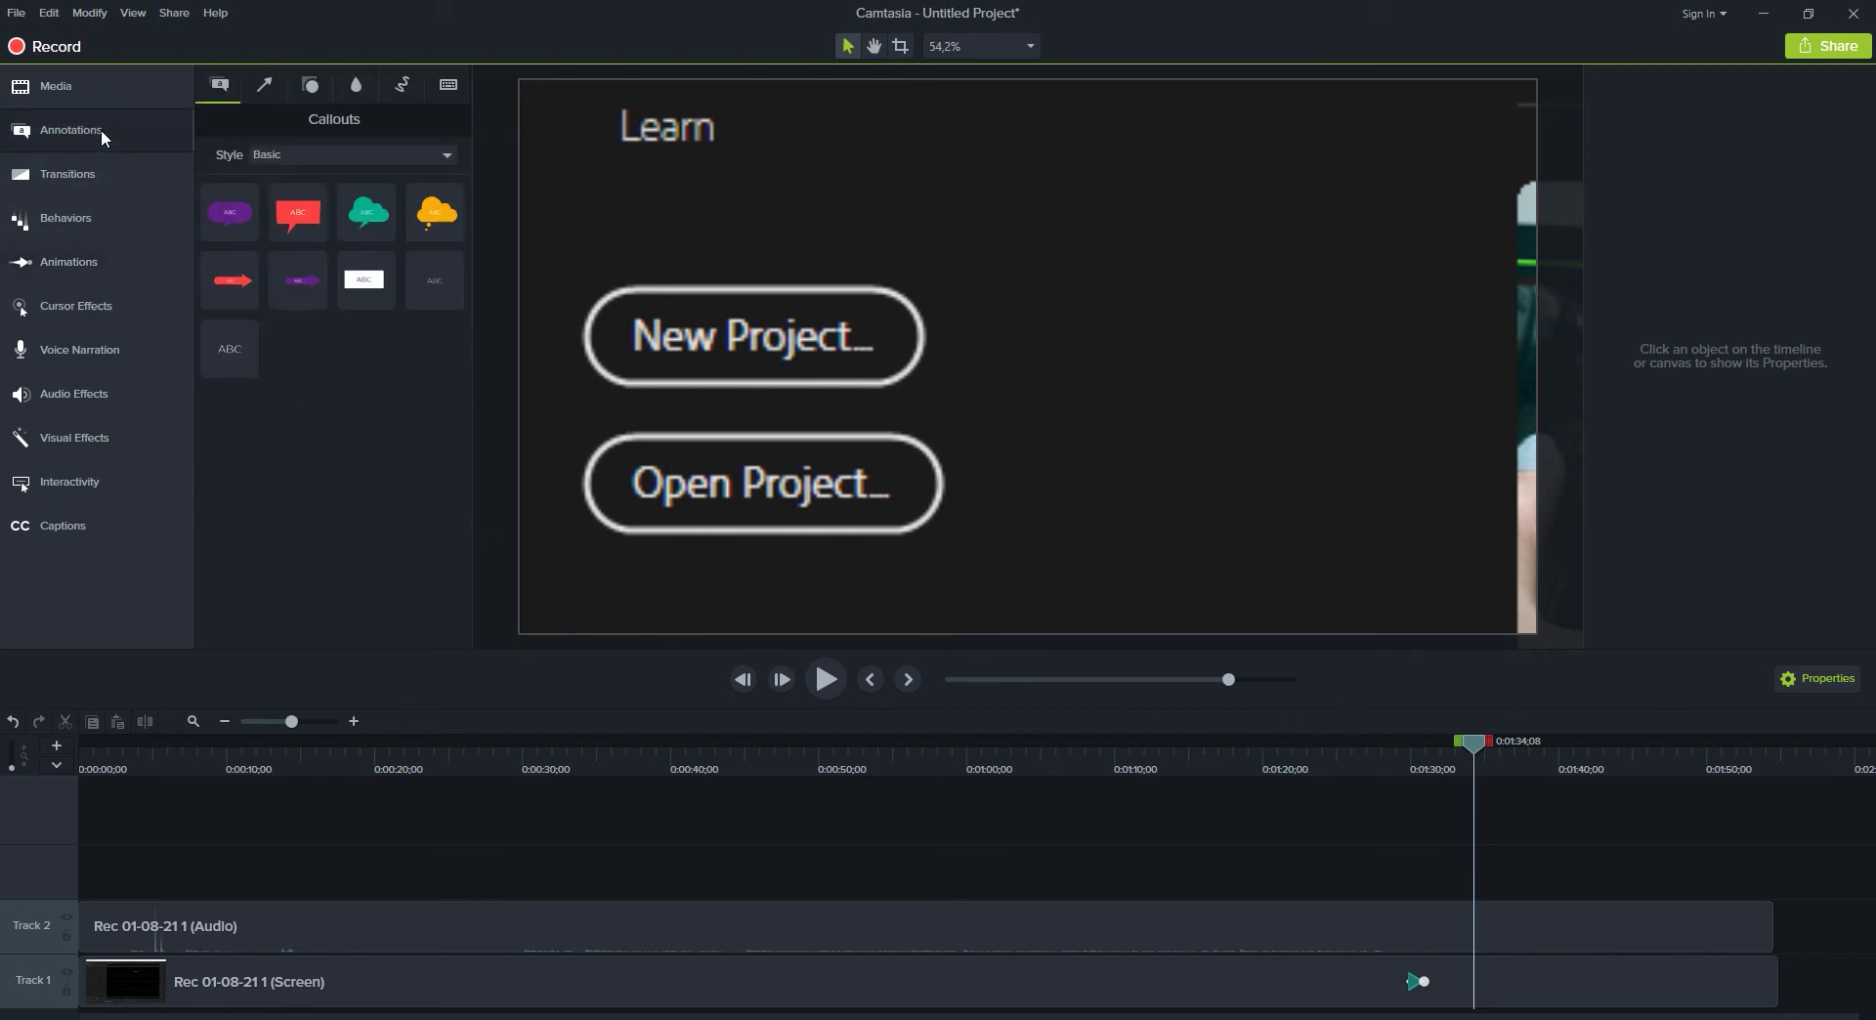
click(402, 86)
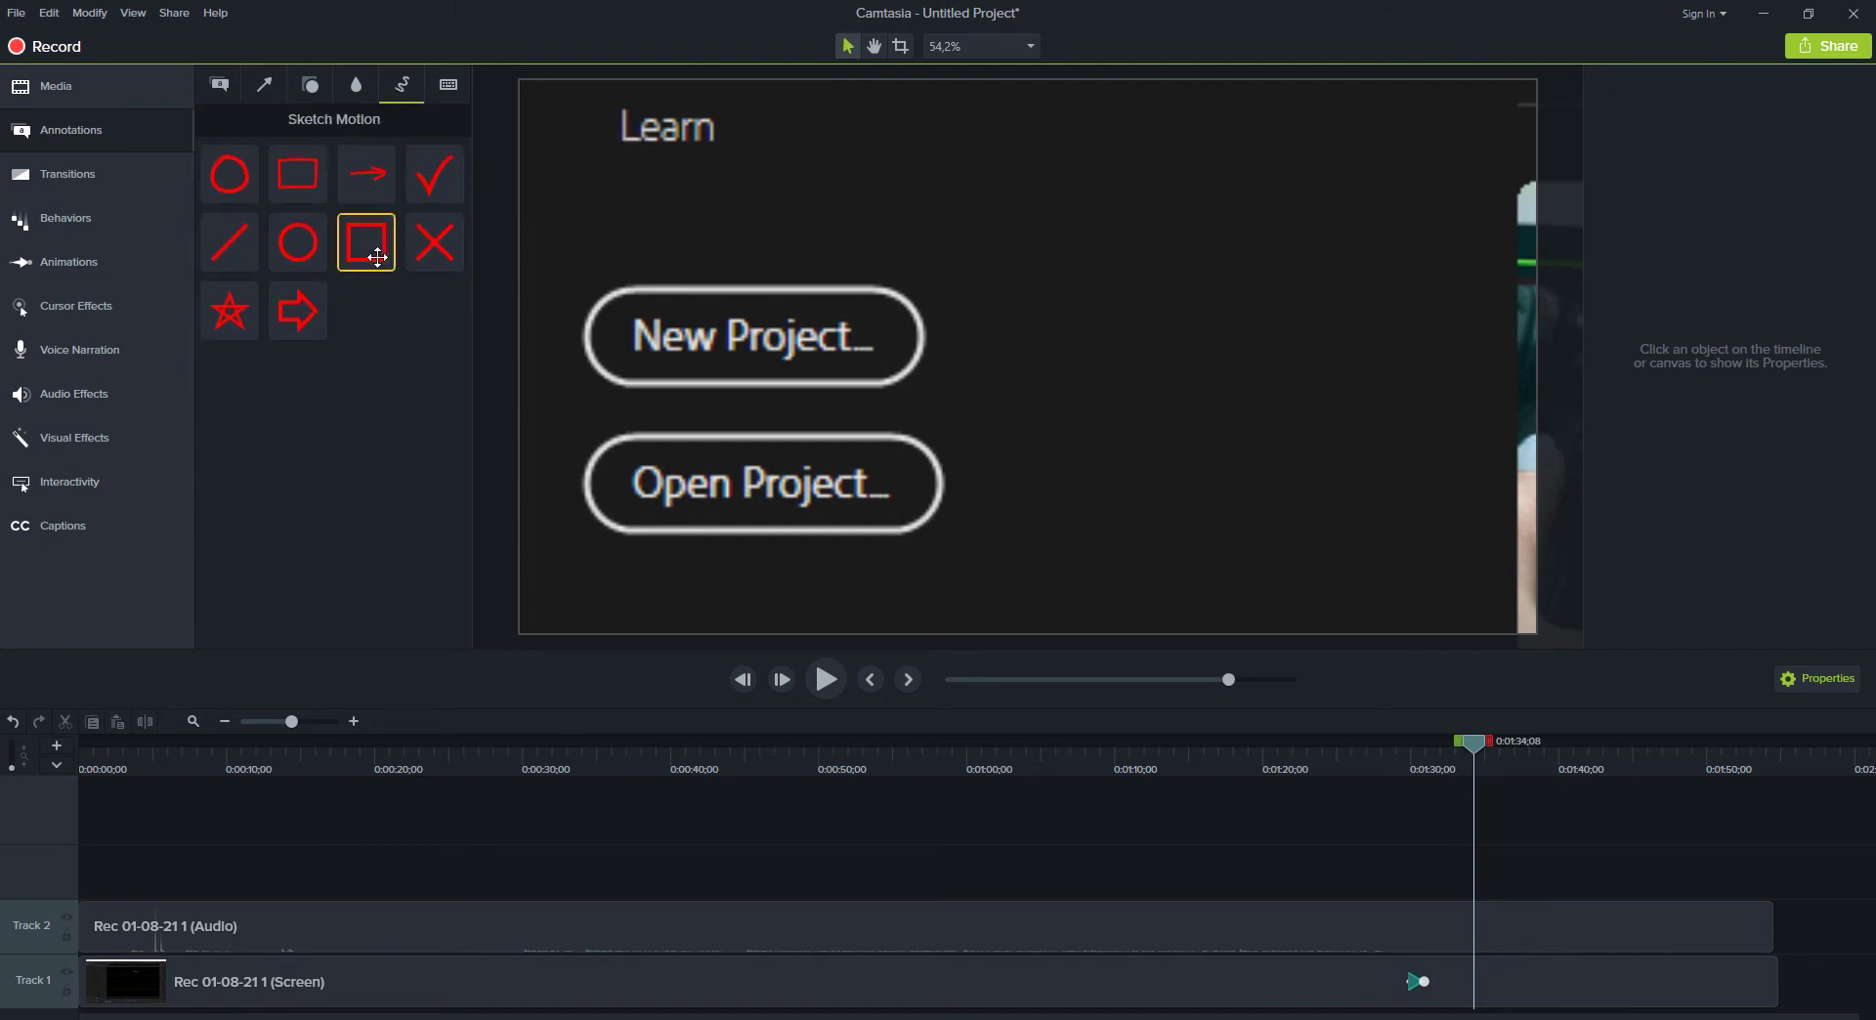
mouse_move(367, 242)
mouse_down()
mouse_move(603, 325)
mouse_move(702, 335)
mouse_up()
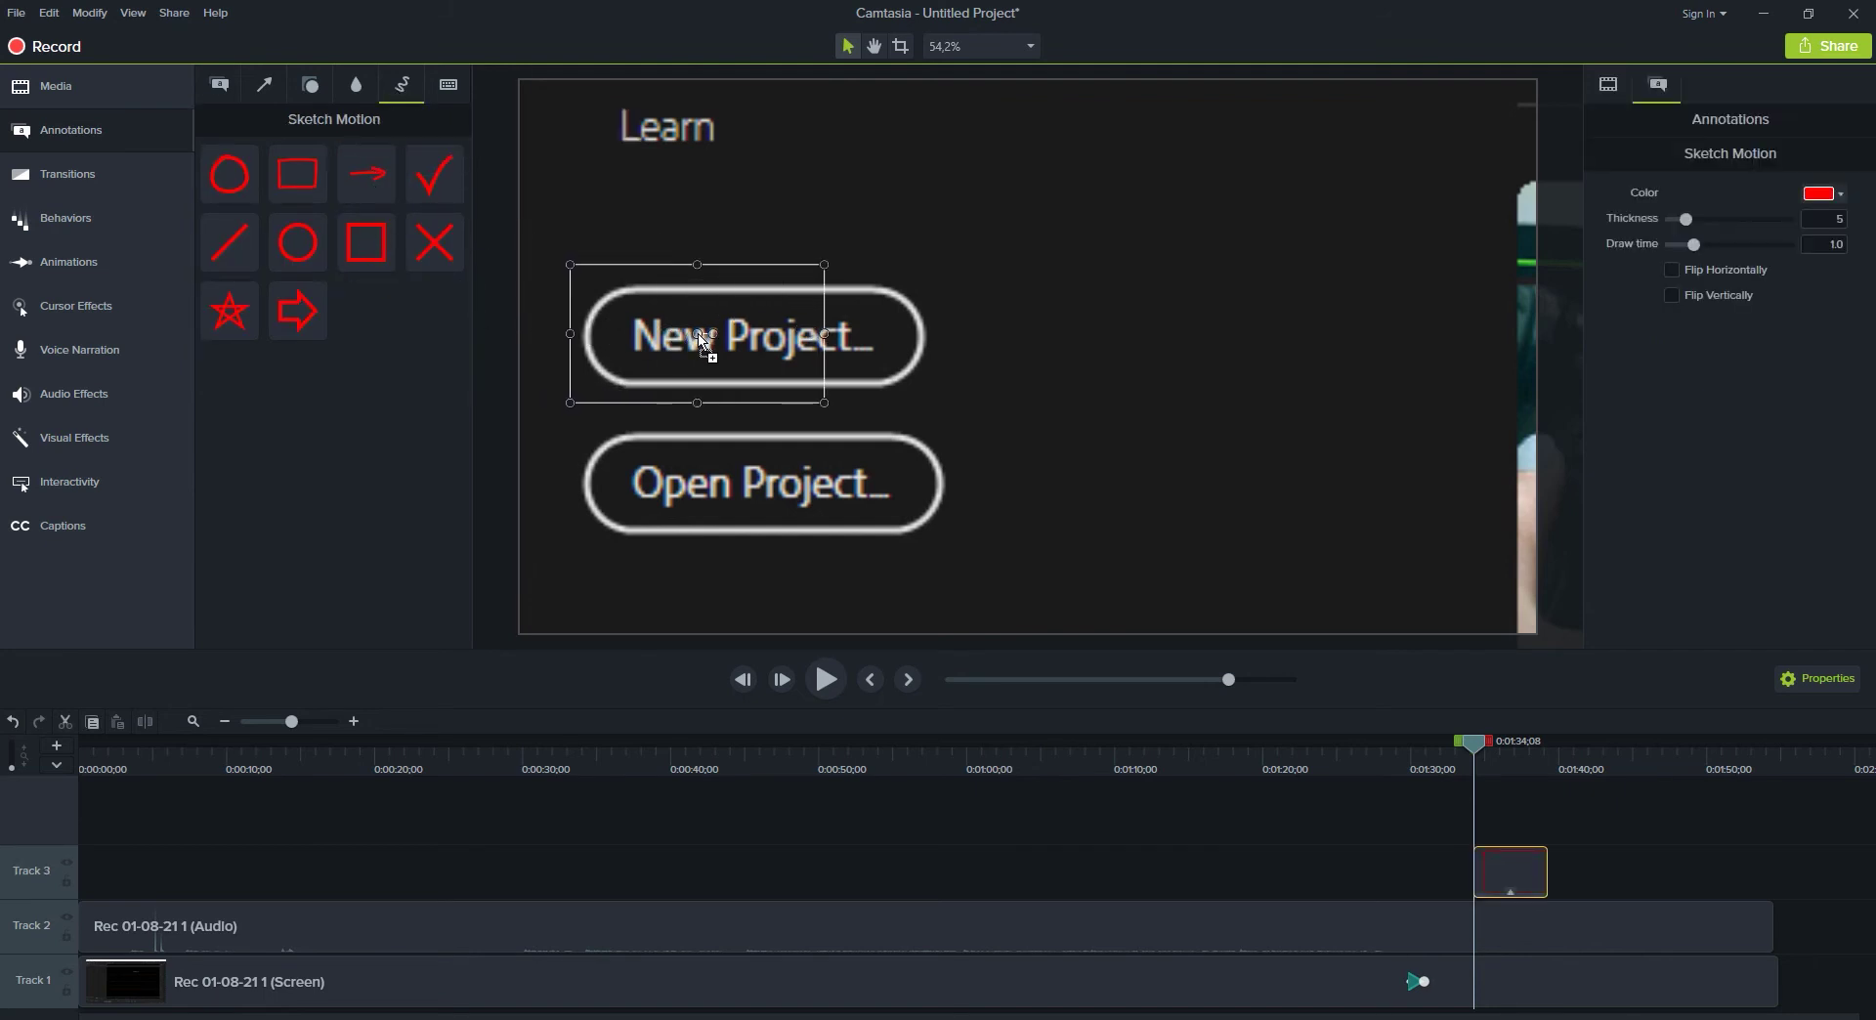
drag(826, 334, 942, 334)
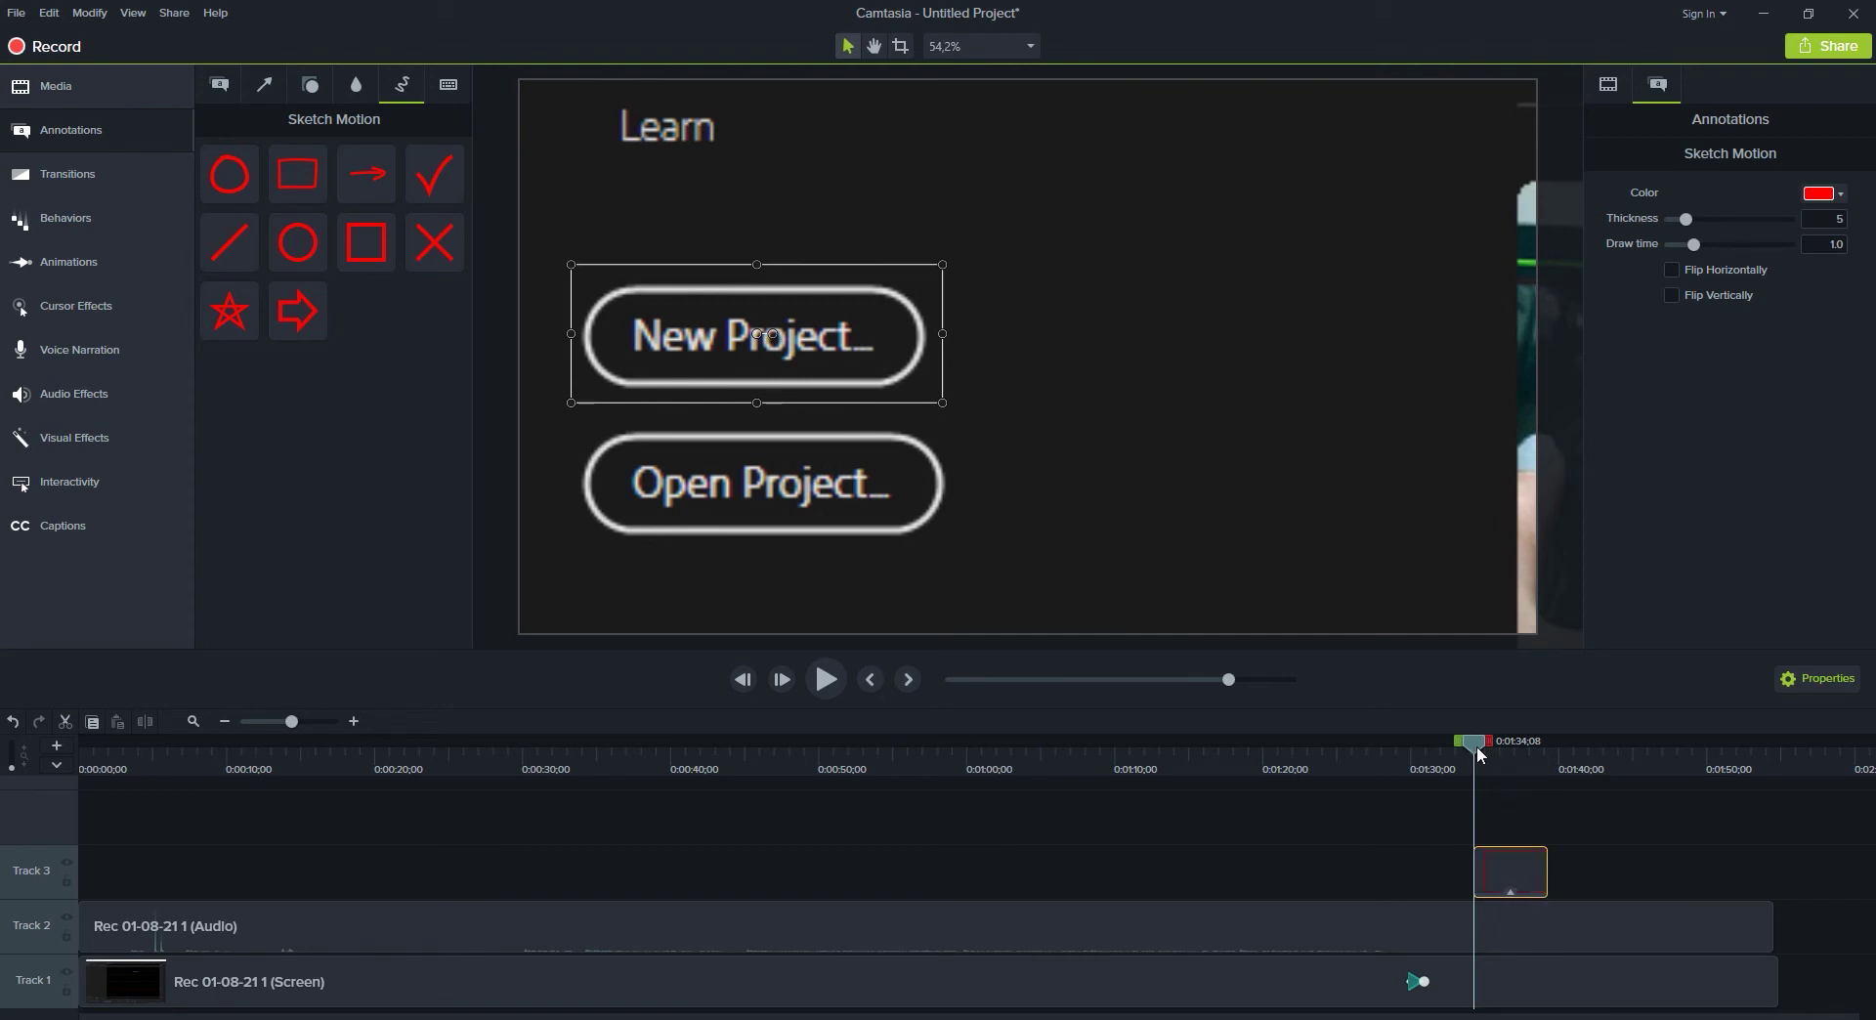
- Start the rectangle clip slightly earlier and raise its line thickness to 5
drag(1474, 745, 1433, 749)
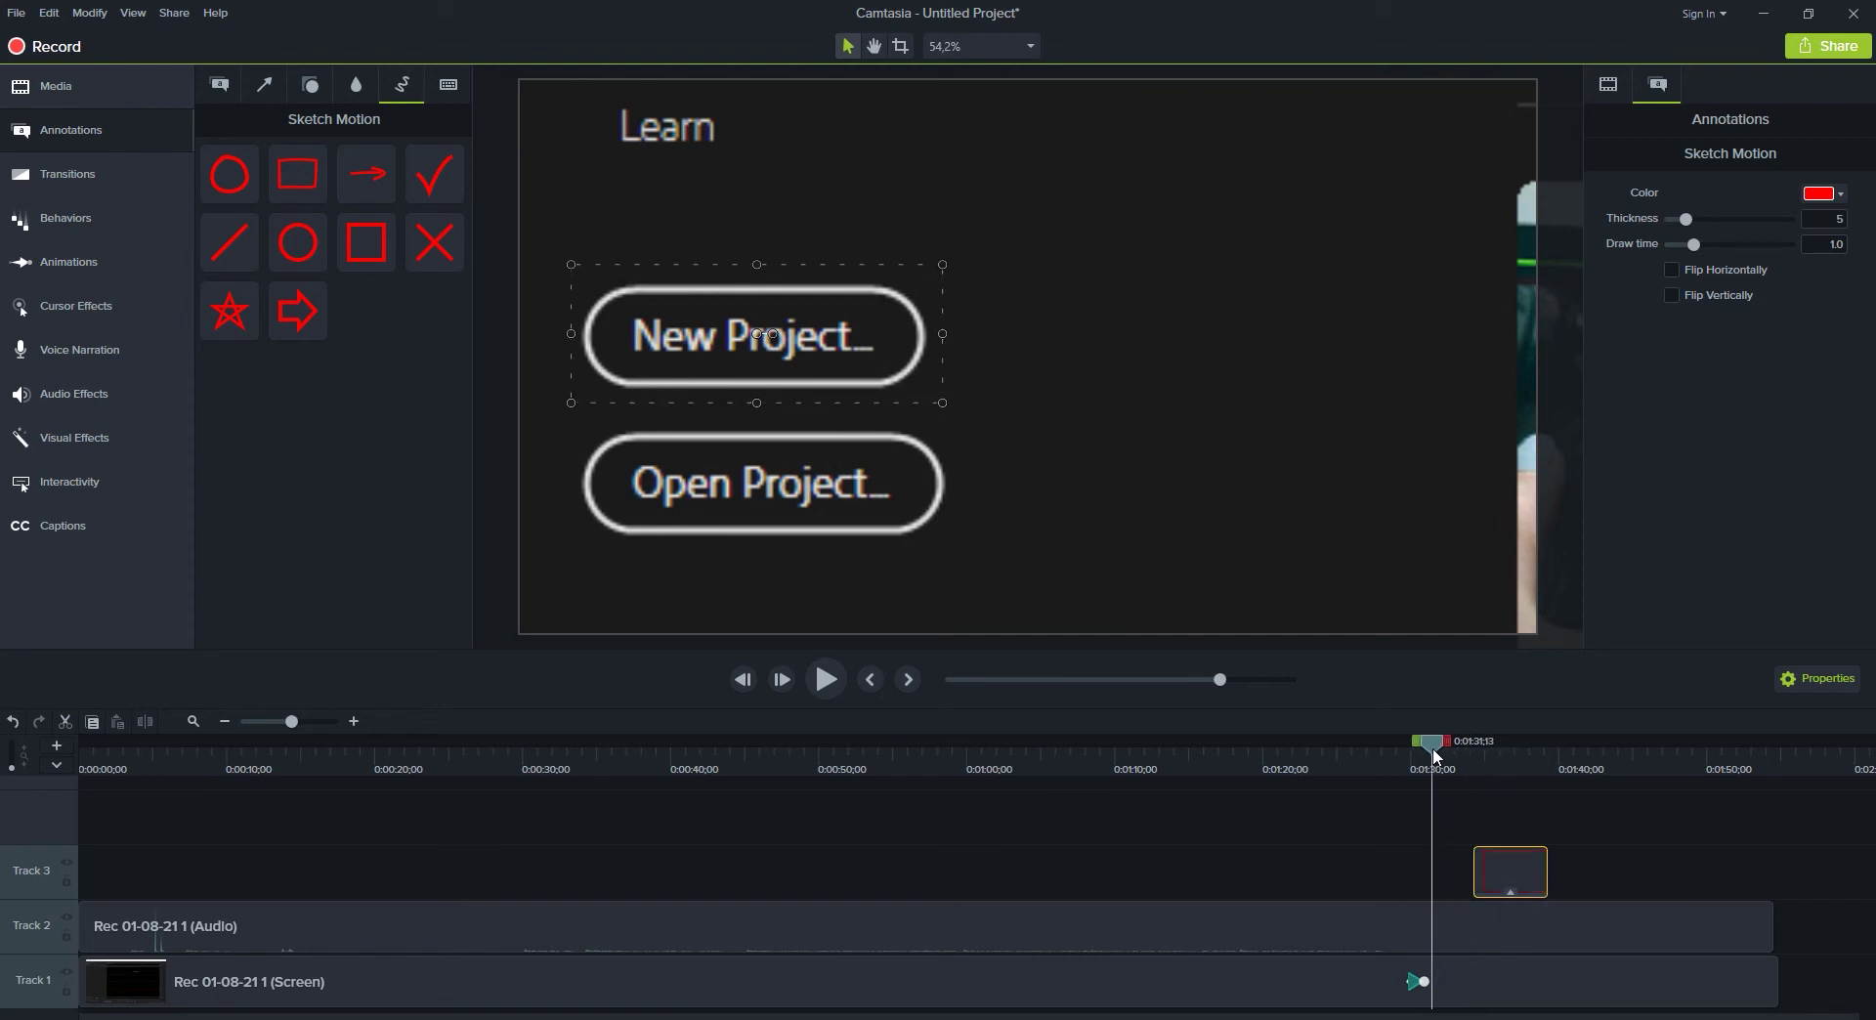
drag(1503, 862, 1466, 873)
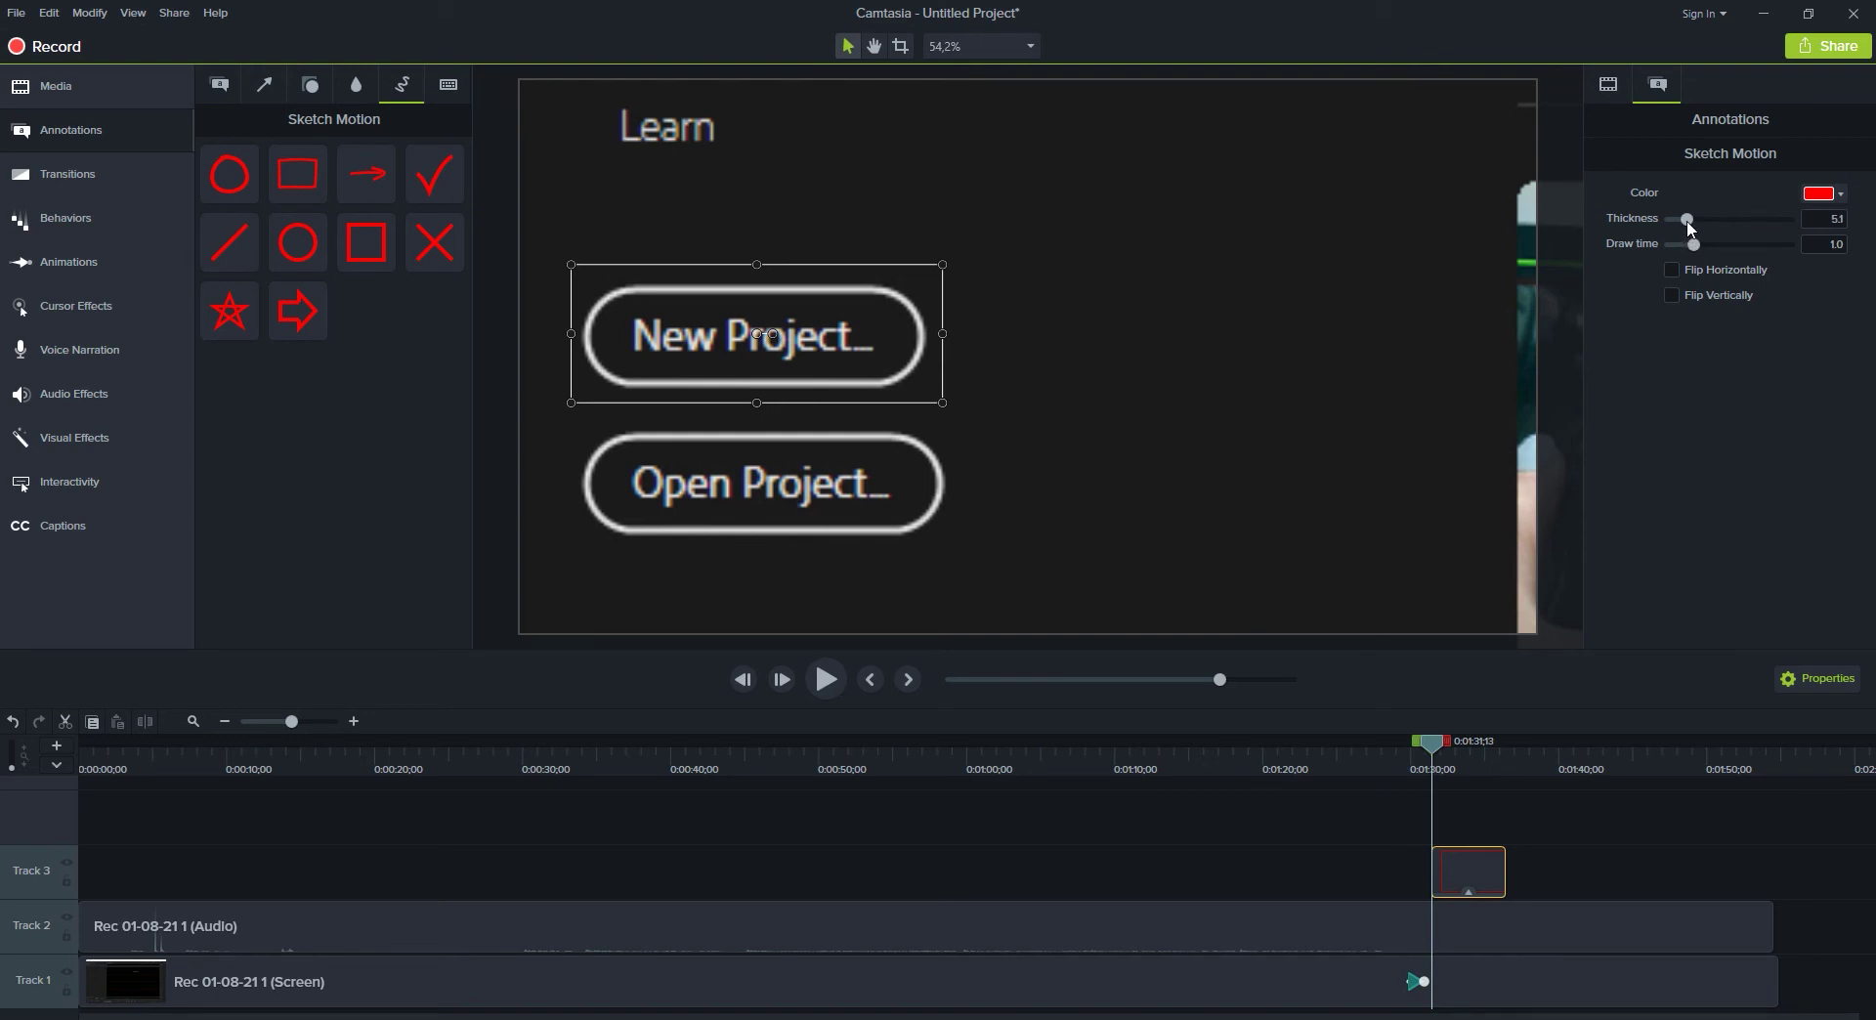
drag(1687, 218, 1695, 219)
- Set the rectangle's thickness to 18 and draw time to 0.5, previewing the drawing
key(space)
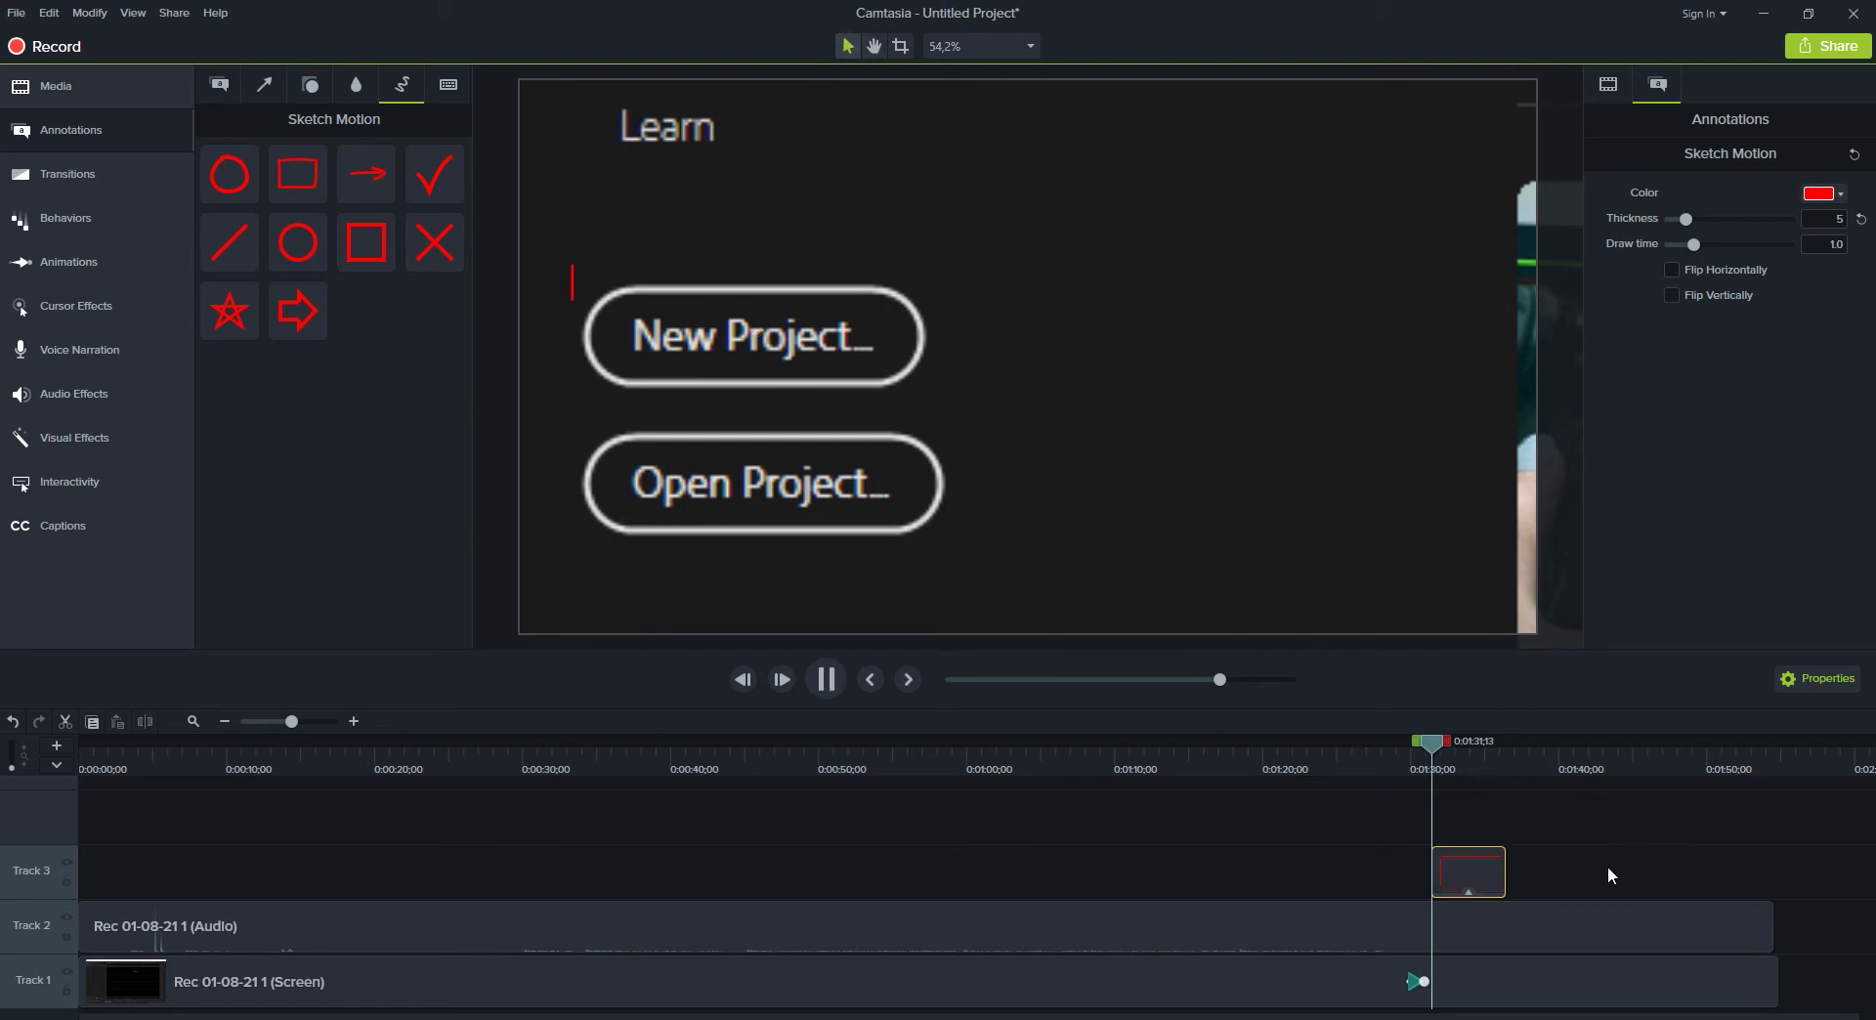
key(space)
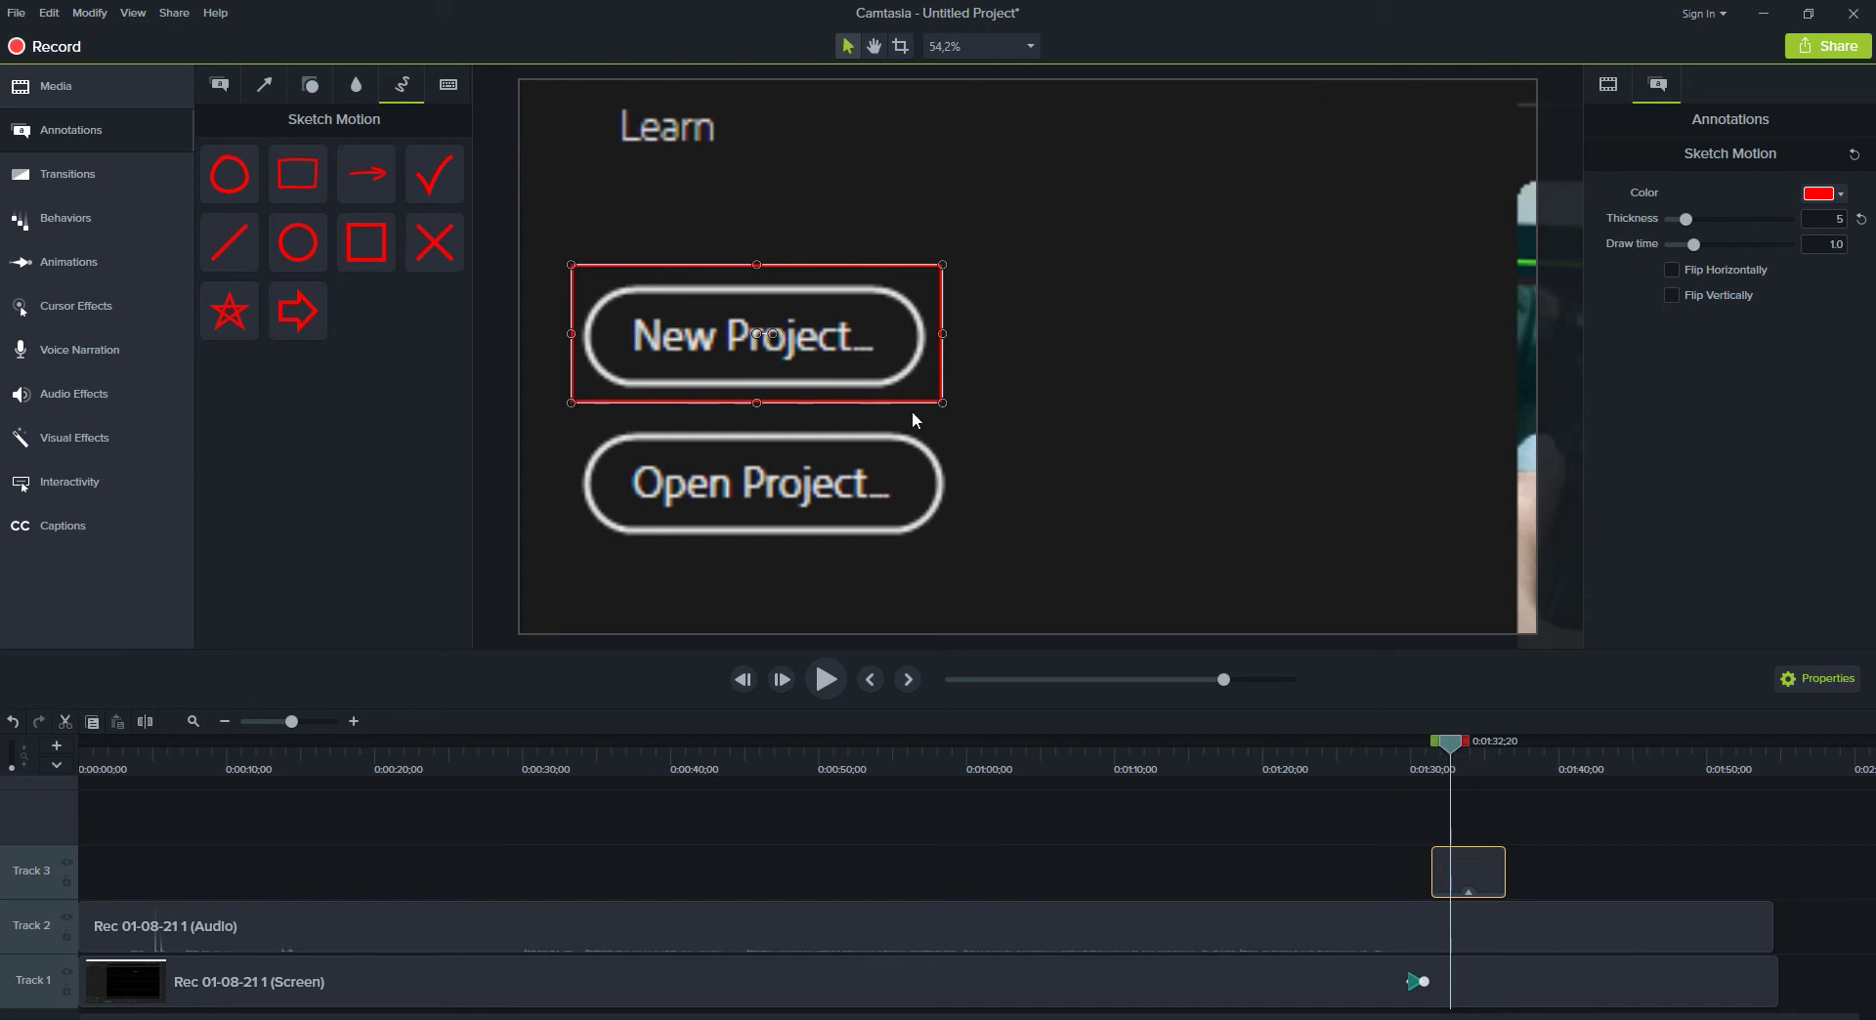
drag(1700, 219, 1813, 221)
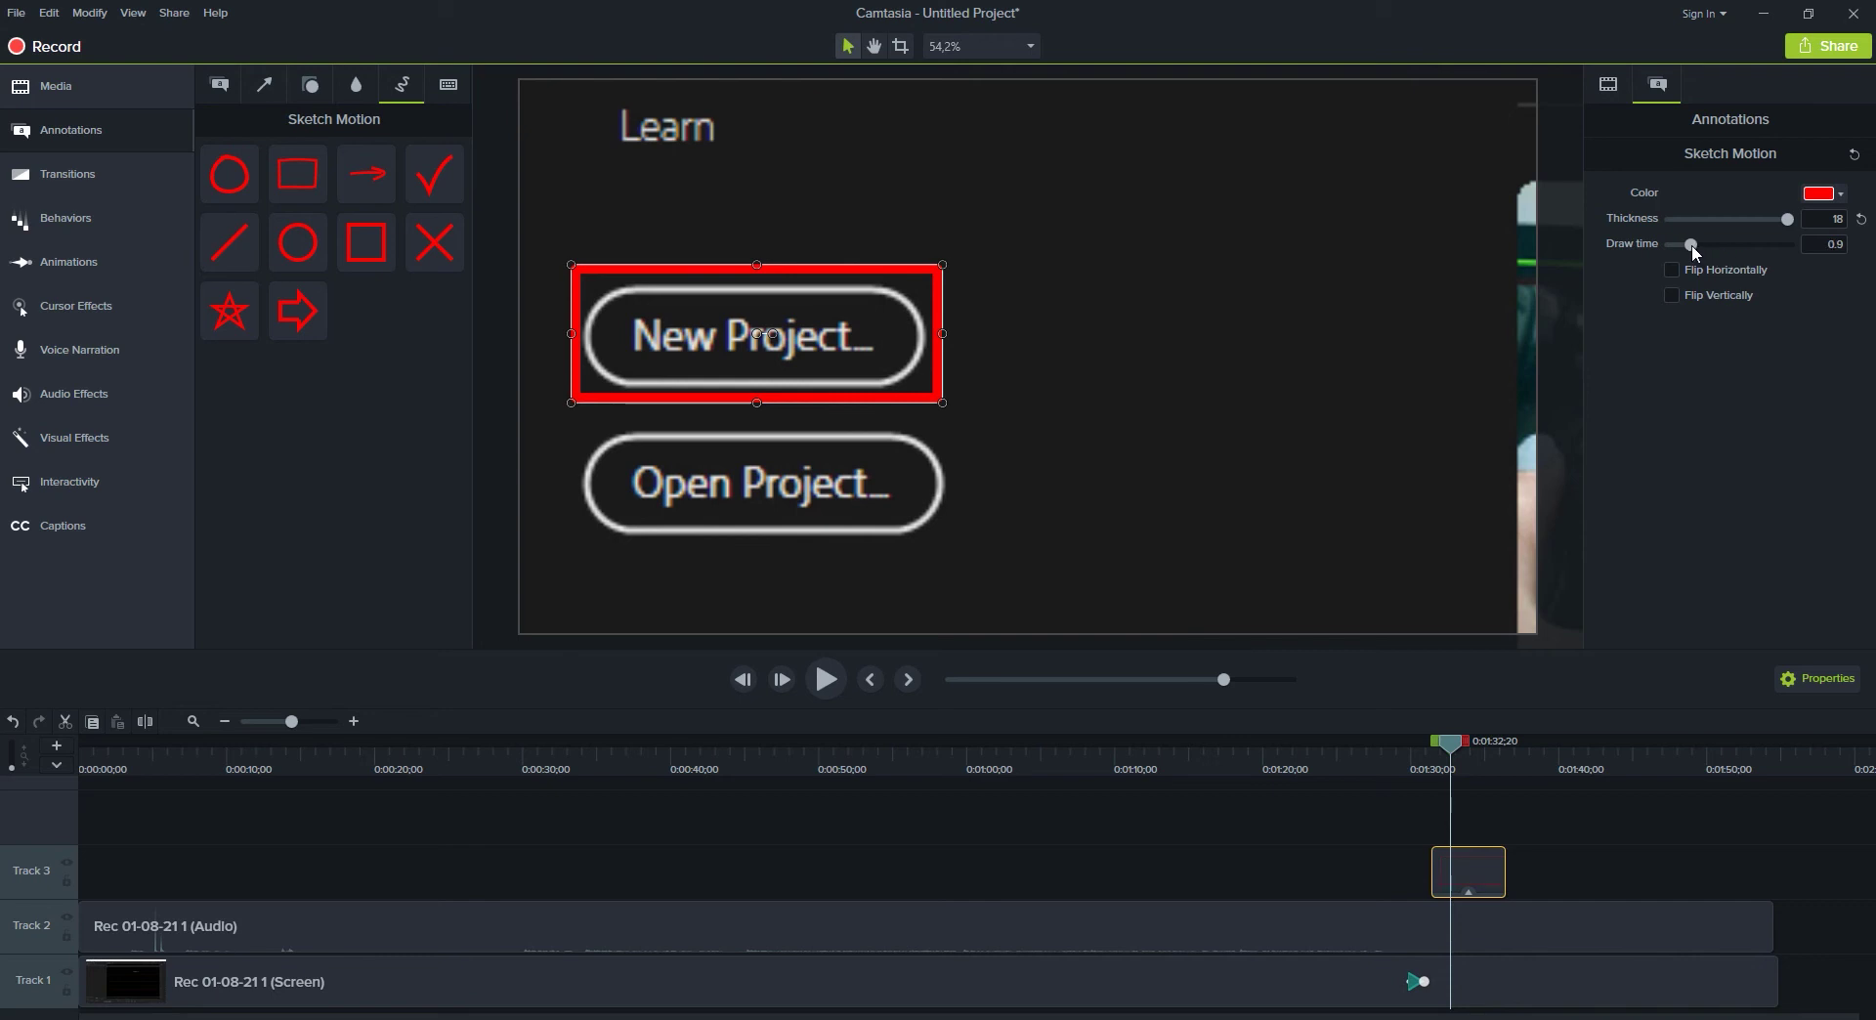
drag(1692, 244, 1685, 245)
drag(1453, 750, 1422, 743)
key(space)
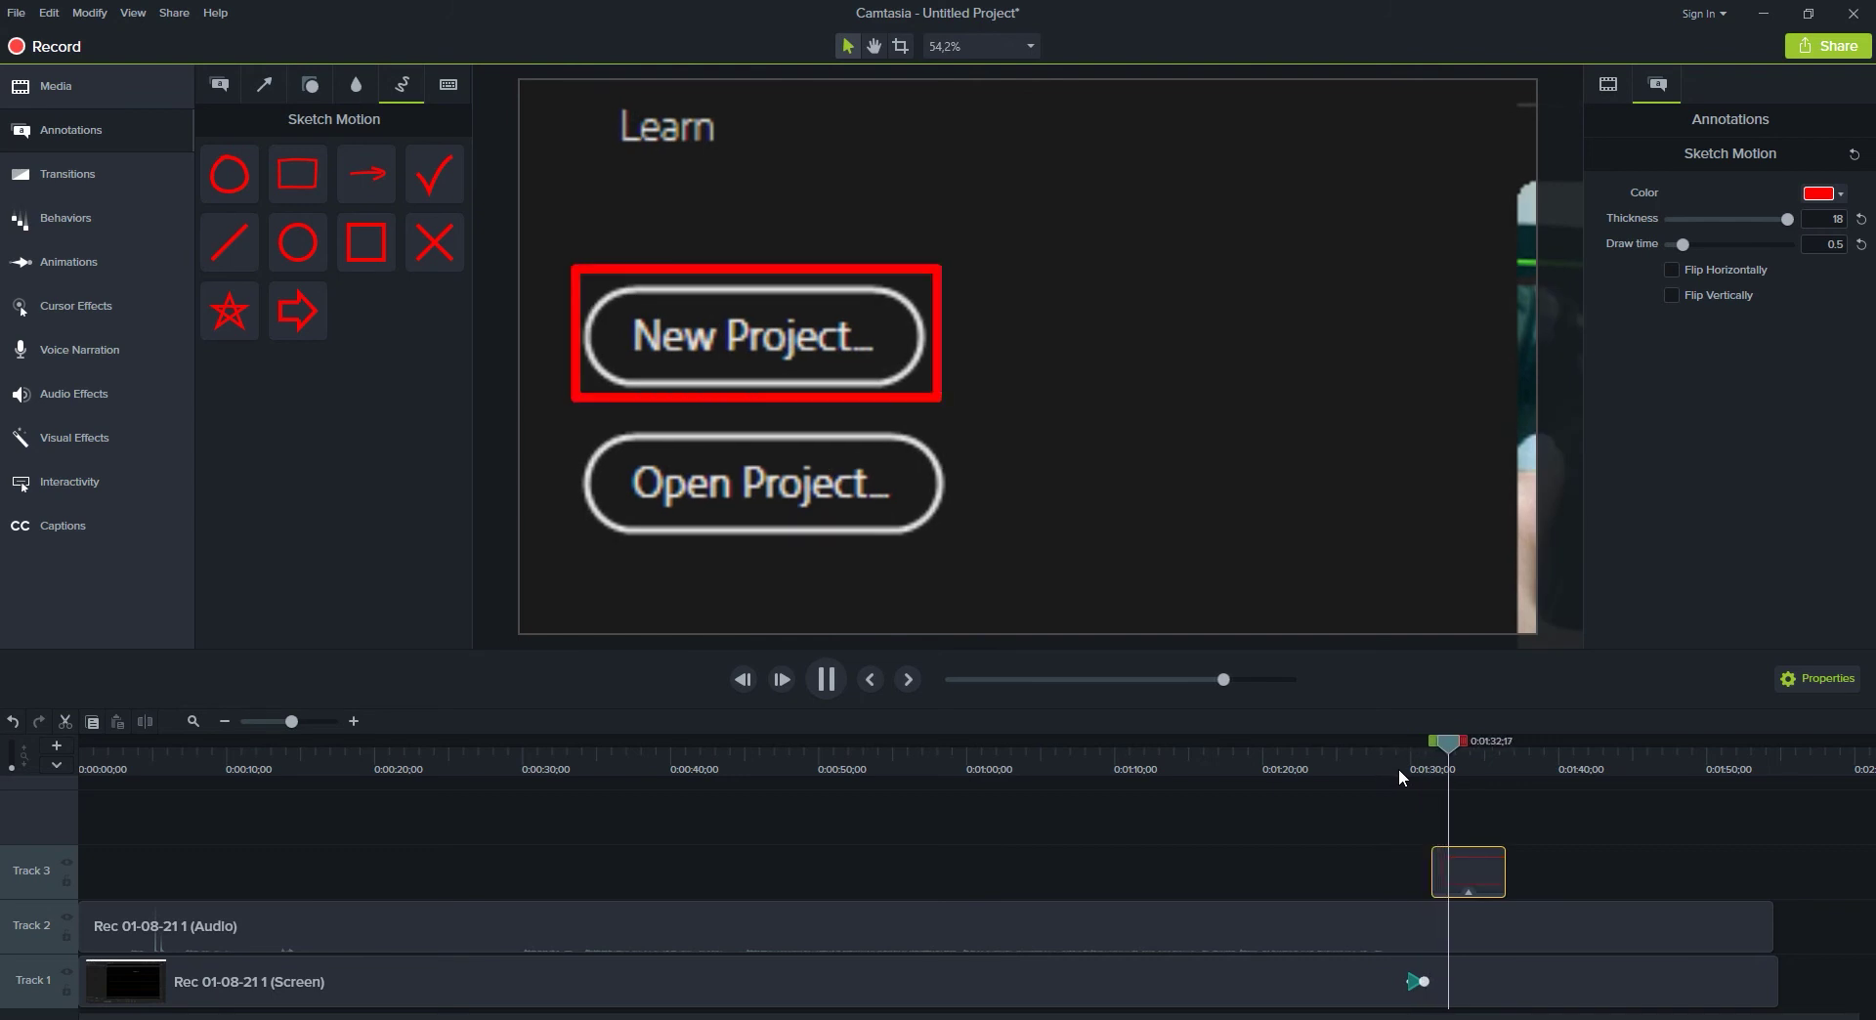
key(space)
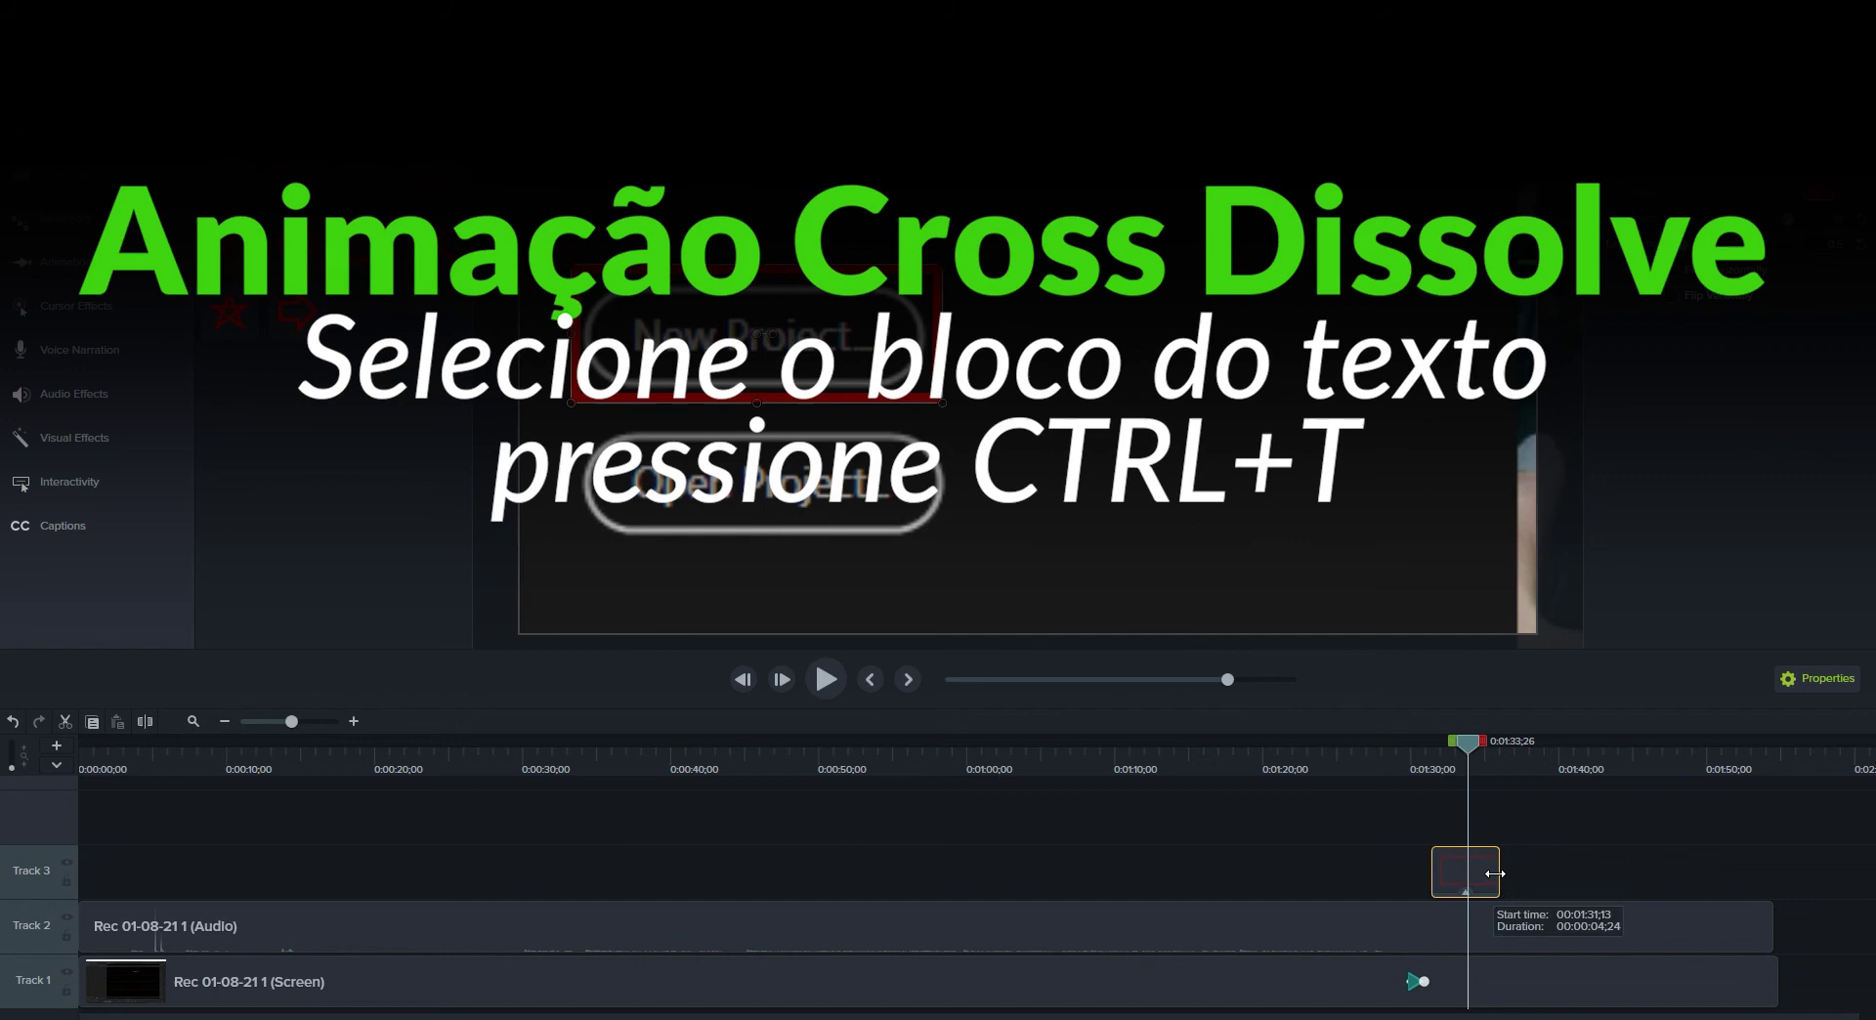
- Trim the rectangle clip's right edge so it ends sooner, scrubbing to check the animation
drag(1506, 876, 1478, 877)
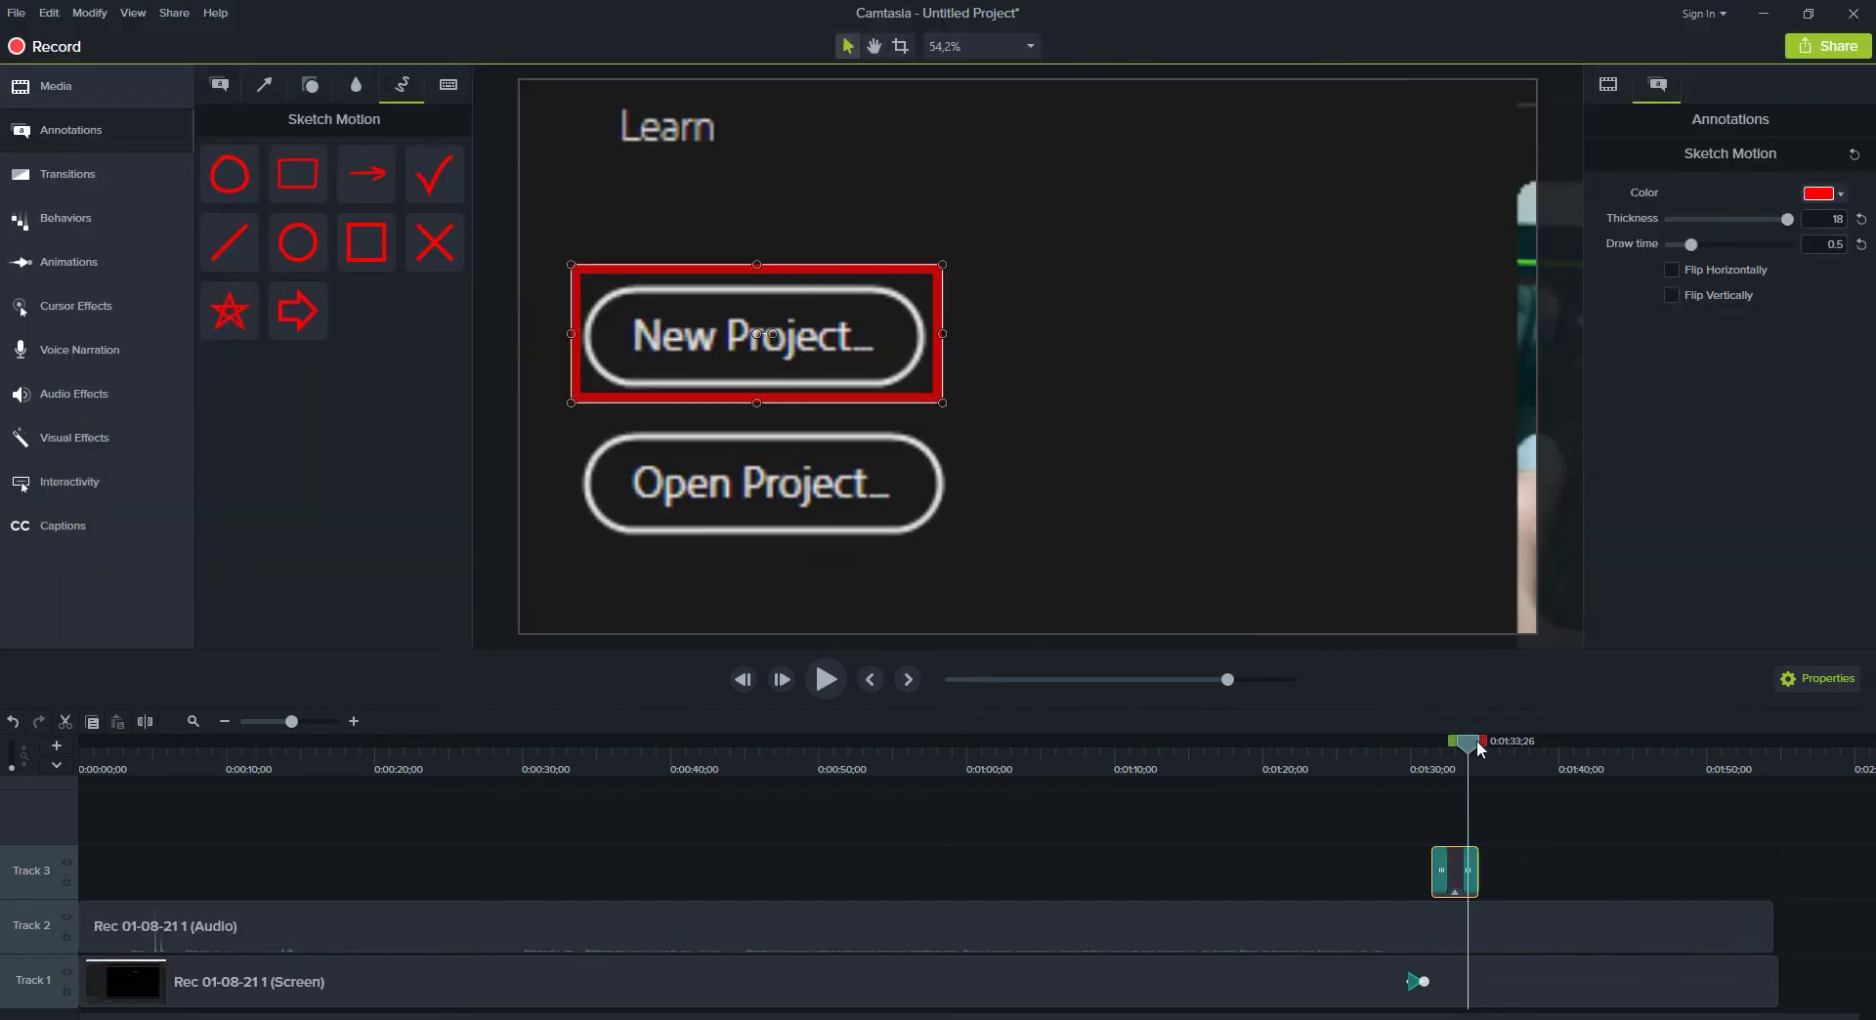
drag(1471, 755, 1483, 762)
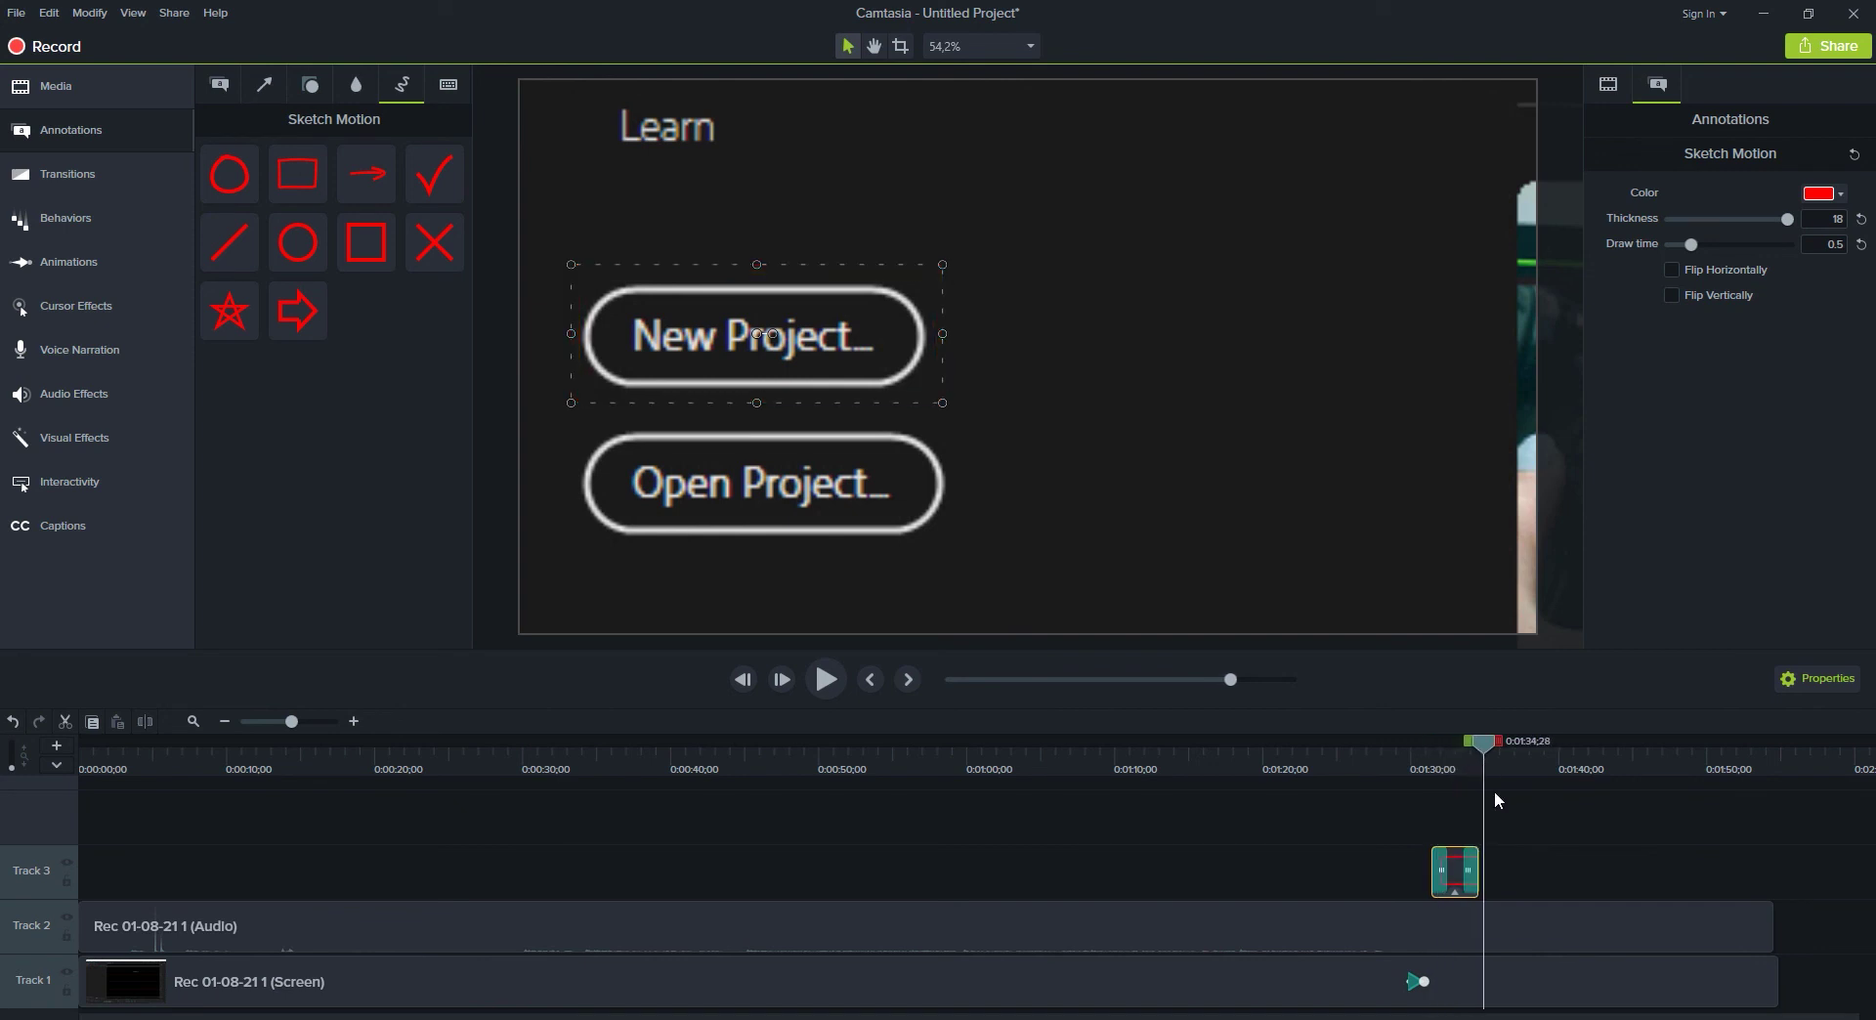
drag(1490, 762, 1500, 744)
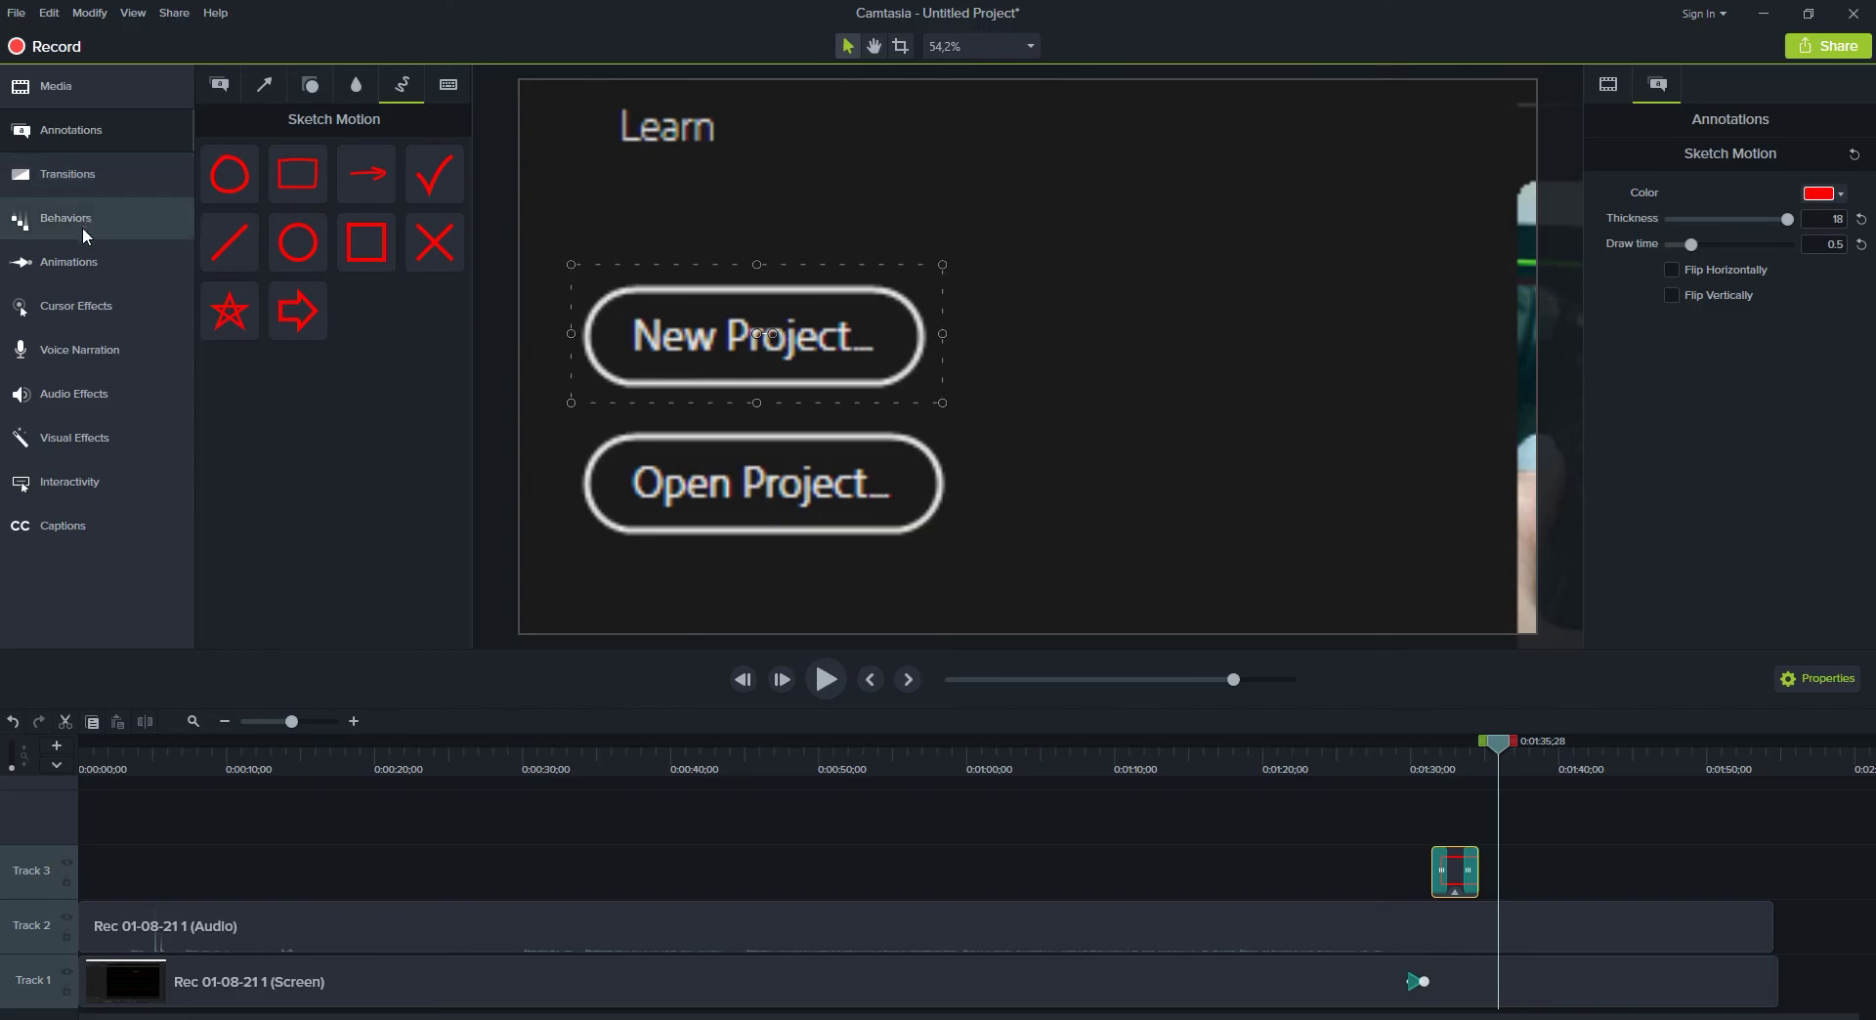
- Add a Zoom-n-Pan Scale to fit animation returning to 100% full frame, then preview it
click(72, 266)
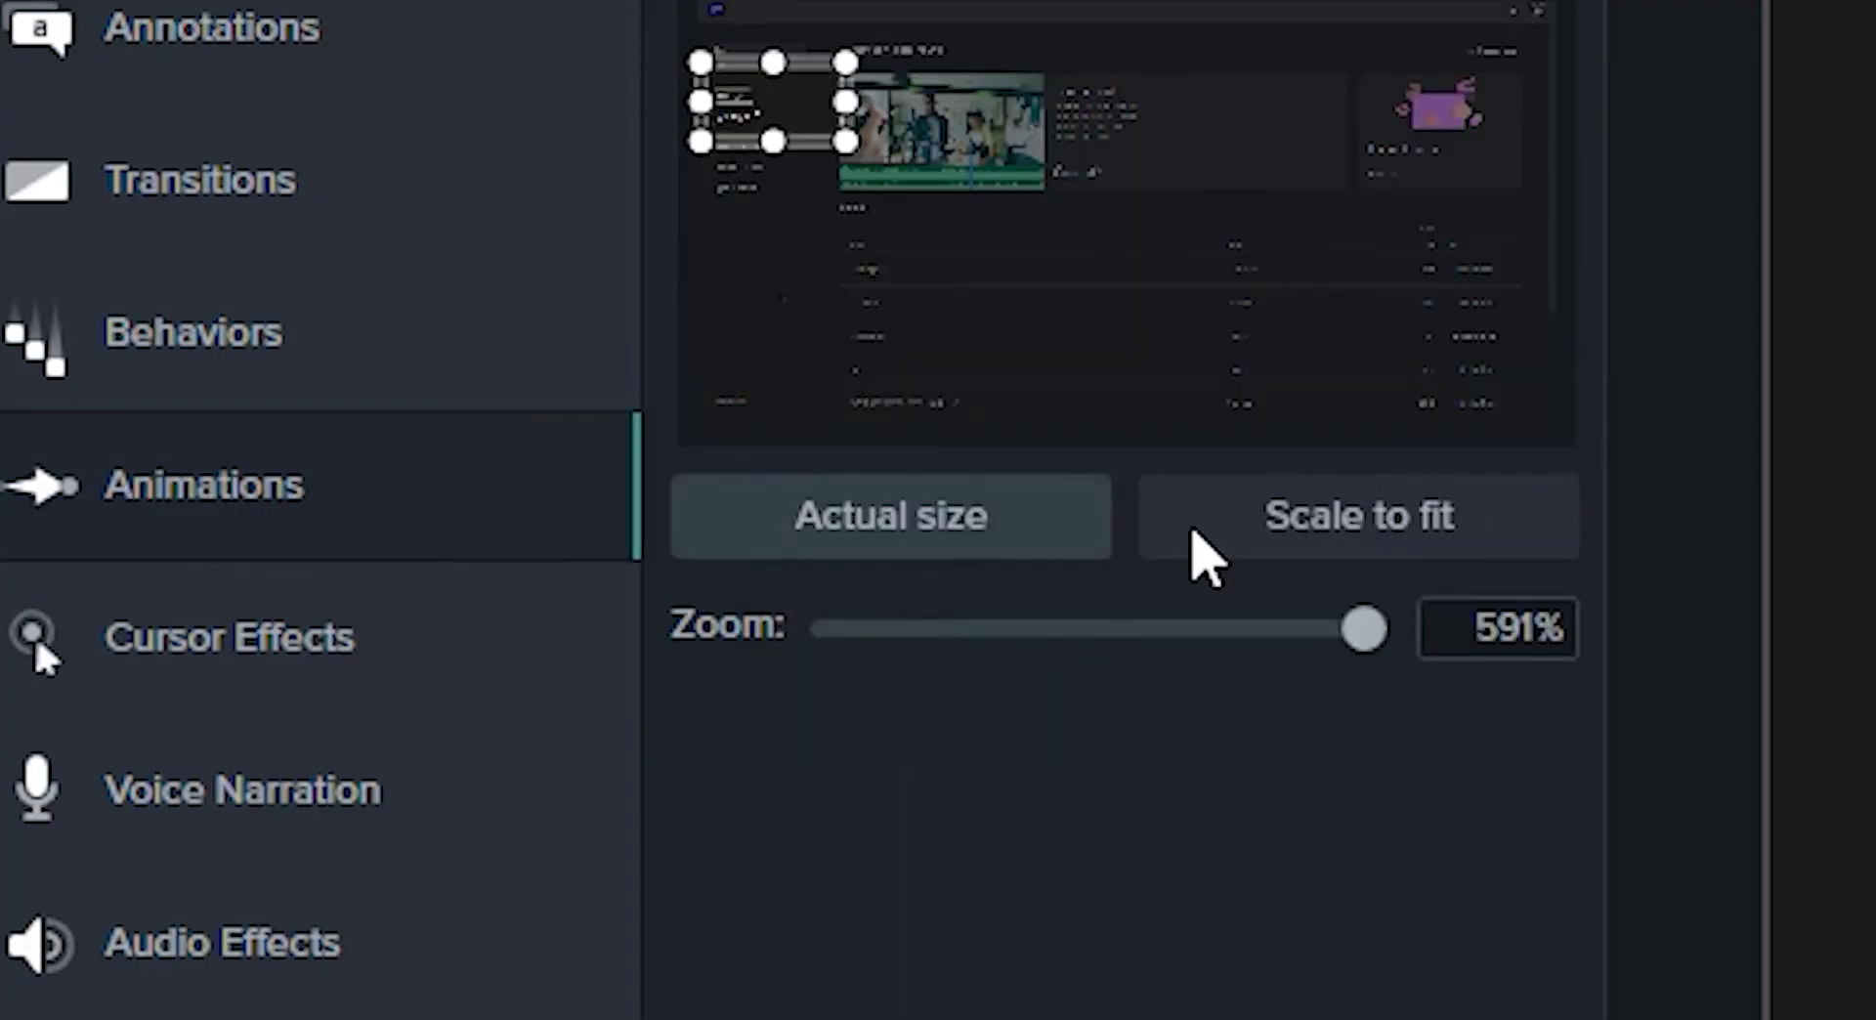
click(1378, 533)
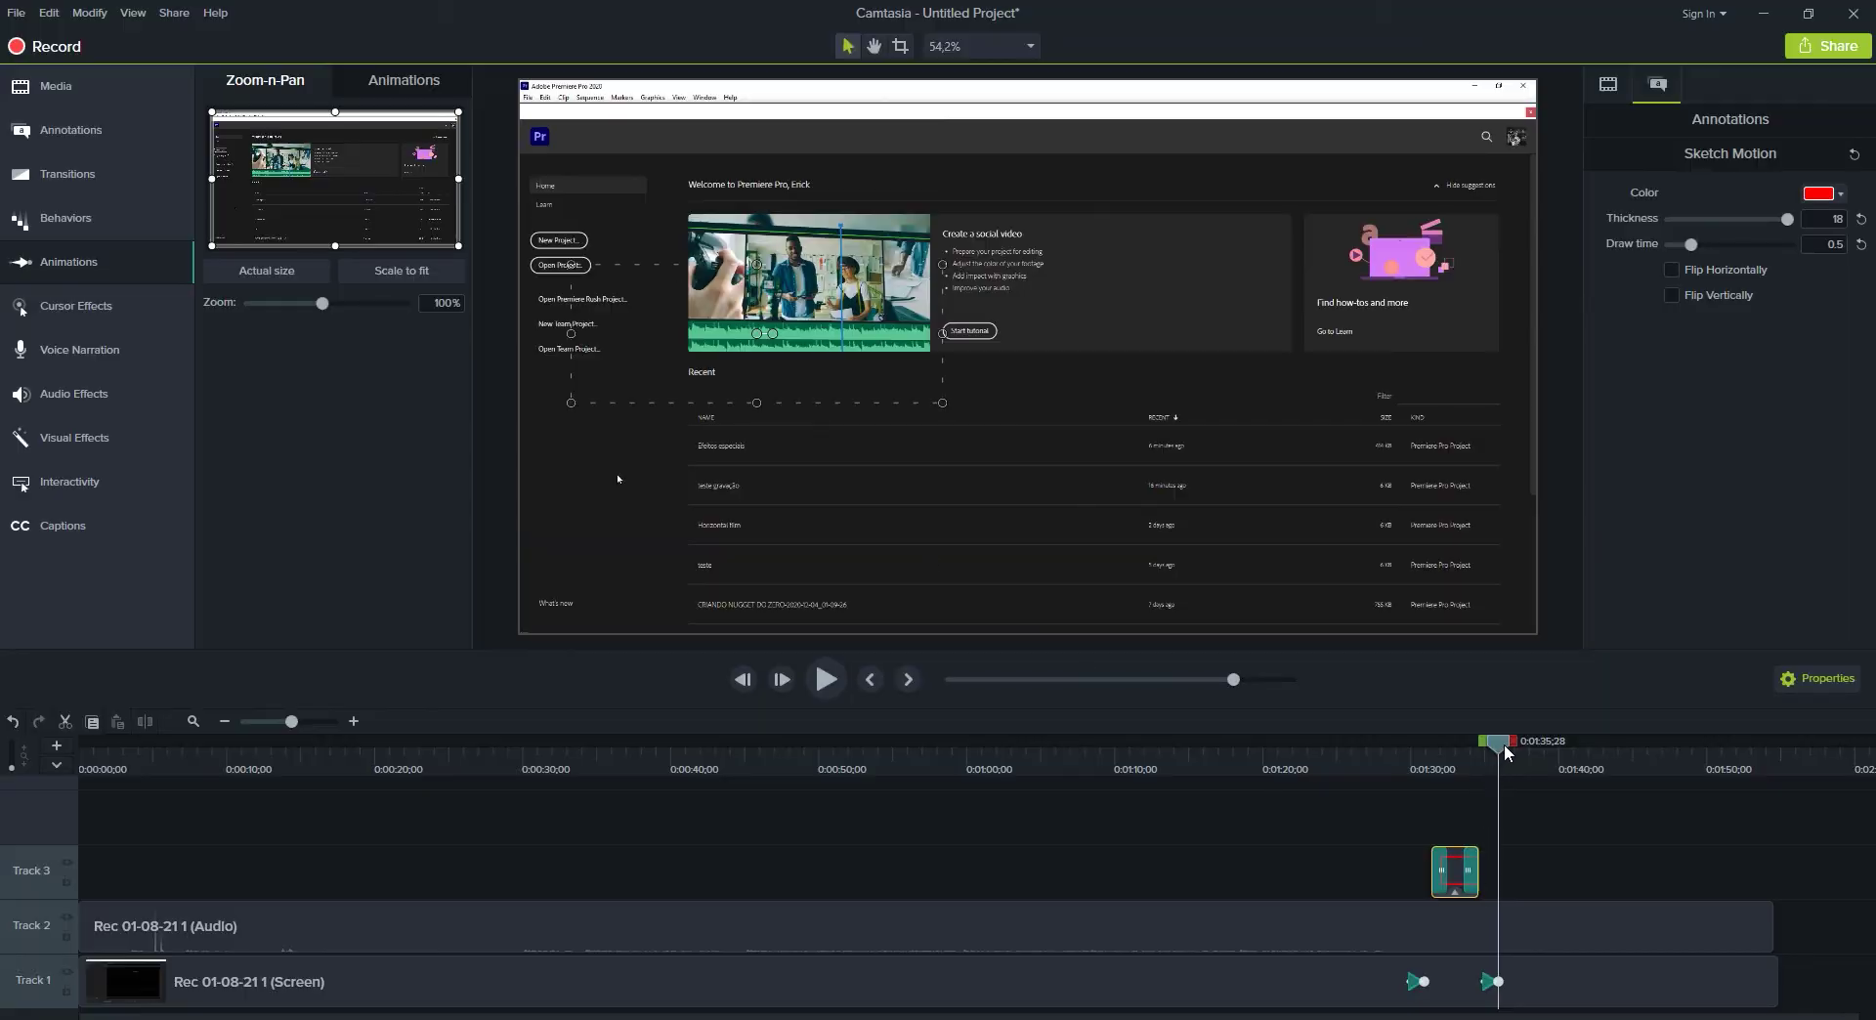
drag(1506, 751, 1413, 752)
key(space)
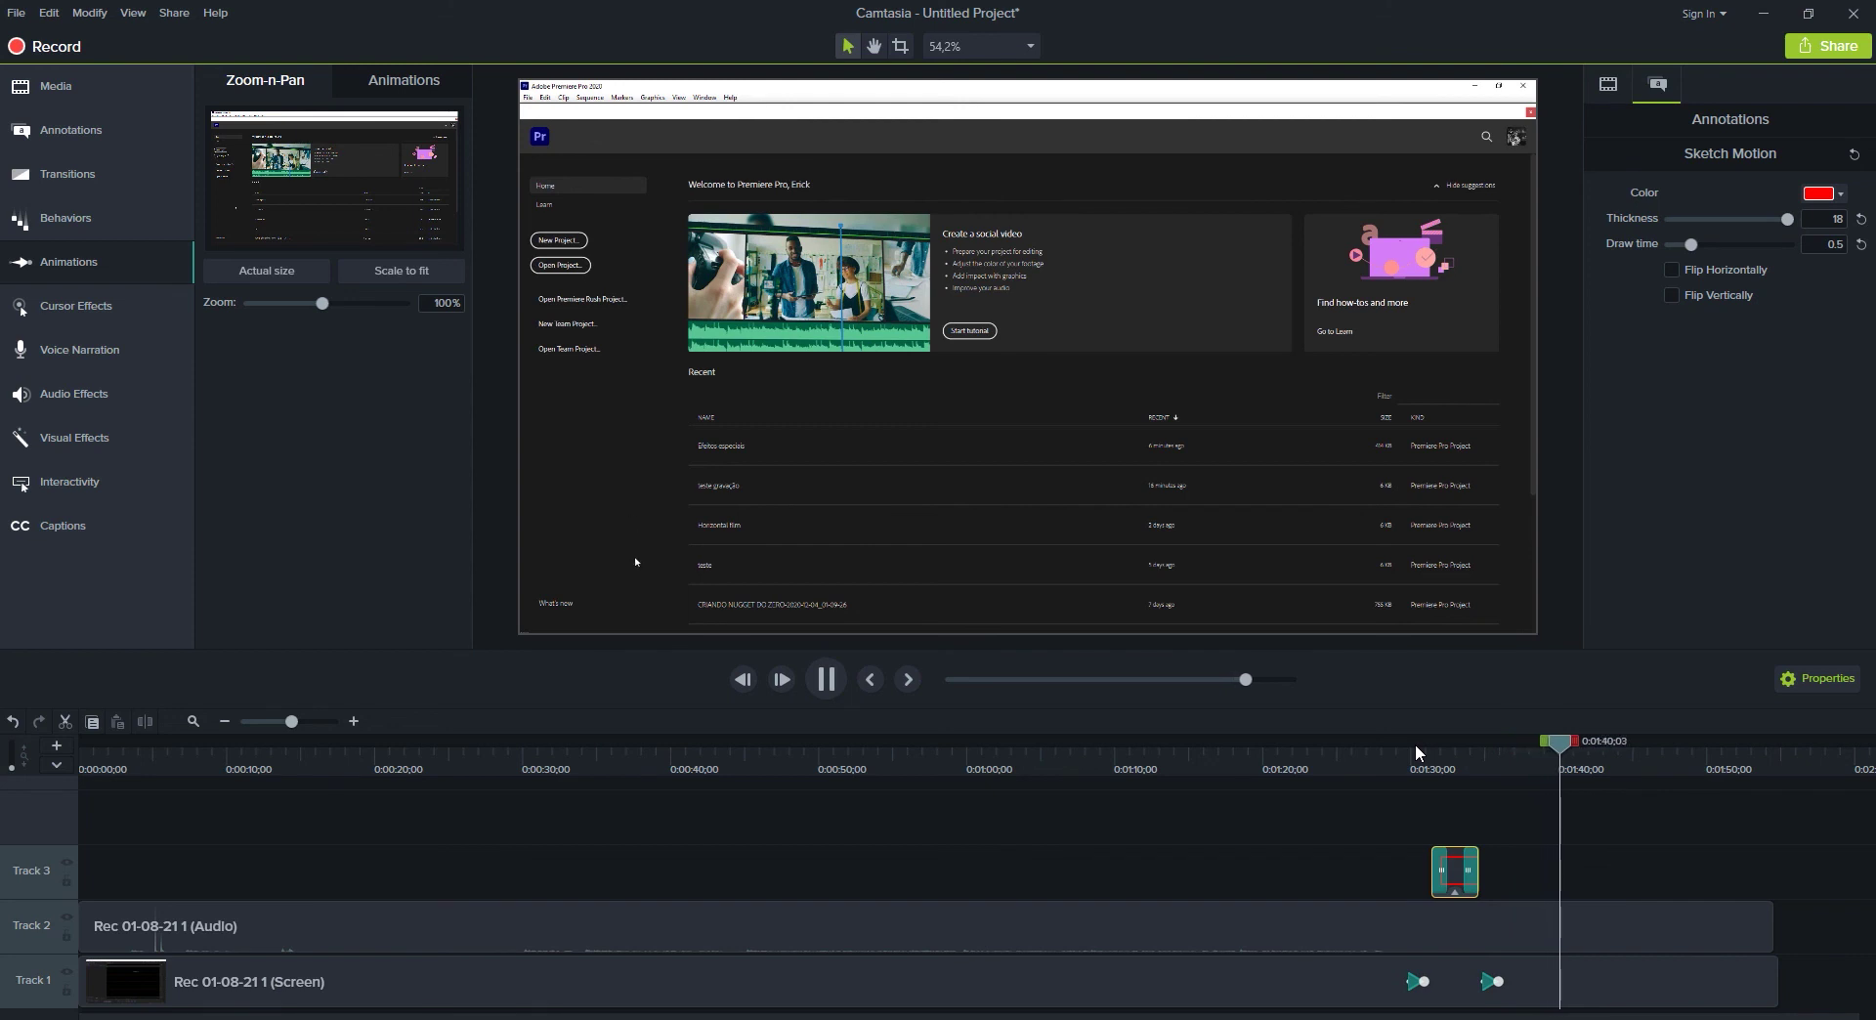
key(space)
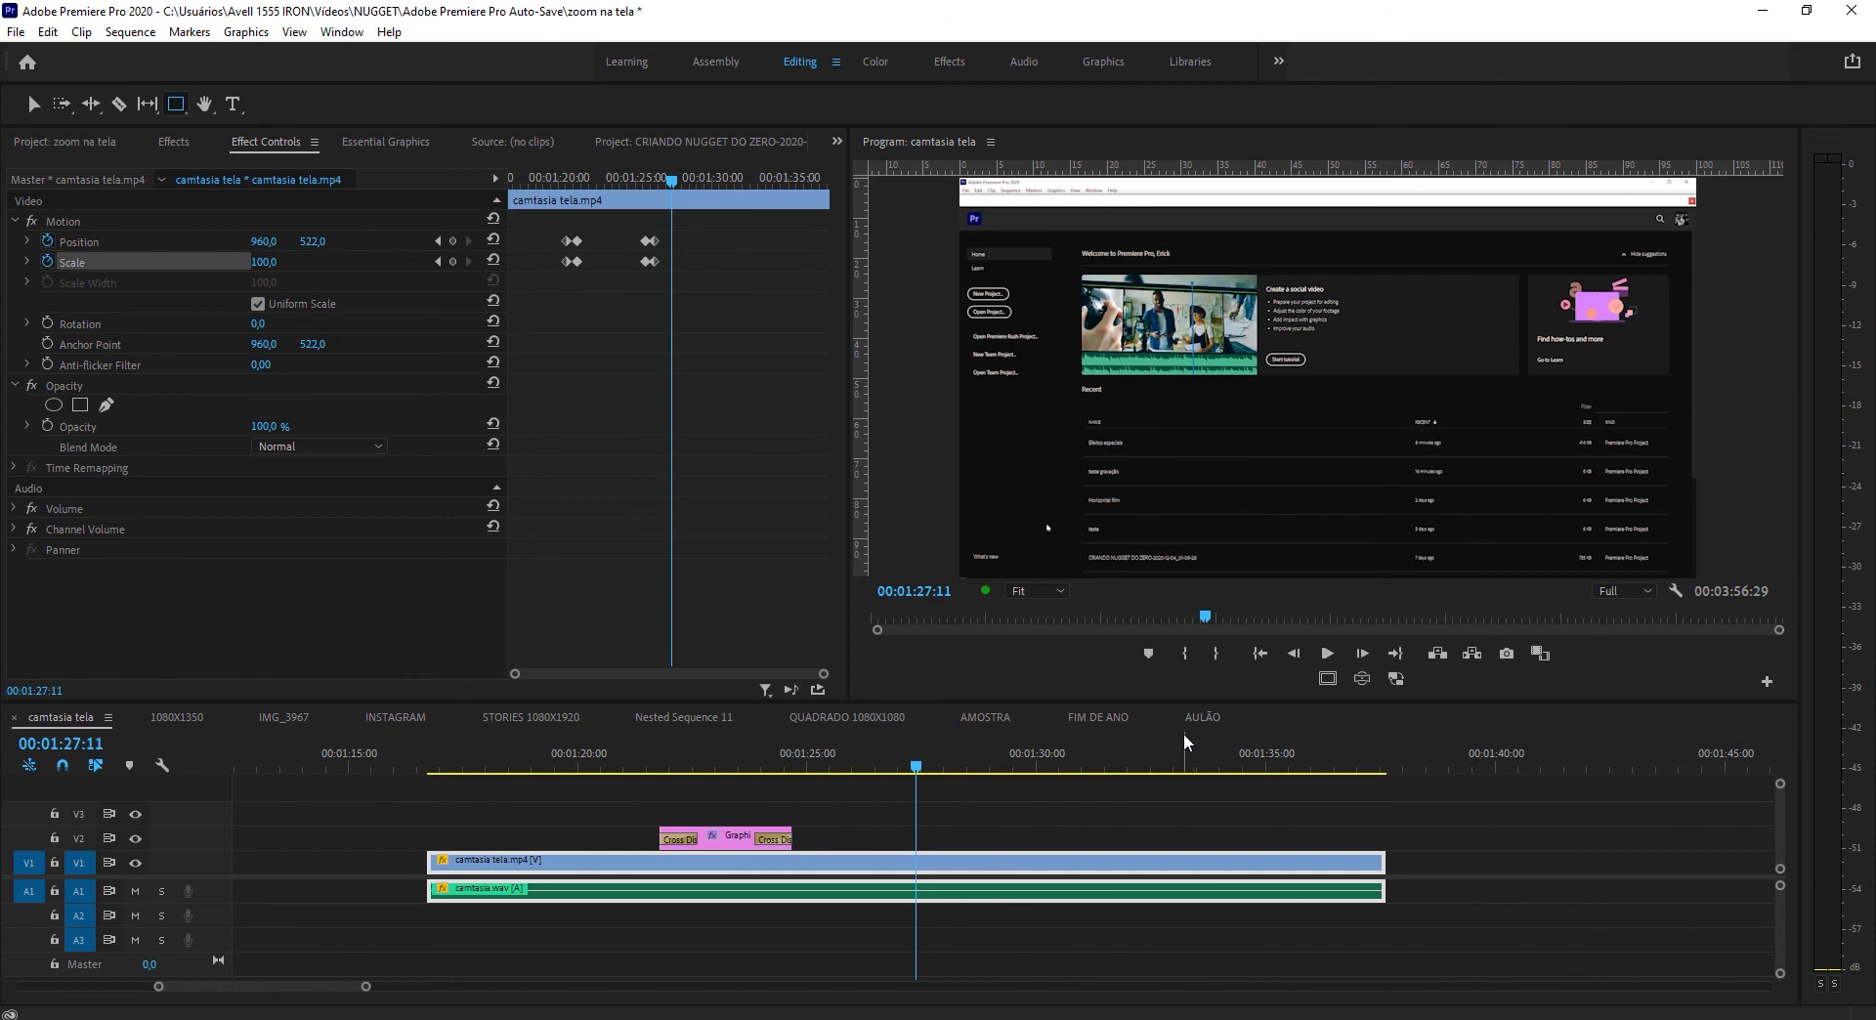
- Play the AULÃO sequence and jump between 06:31, 06:44 and 06:53 to review the ending
click(1195, 723)
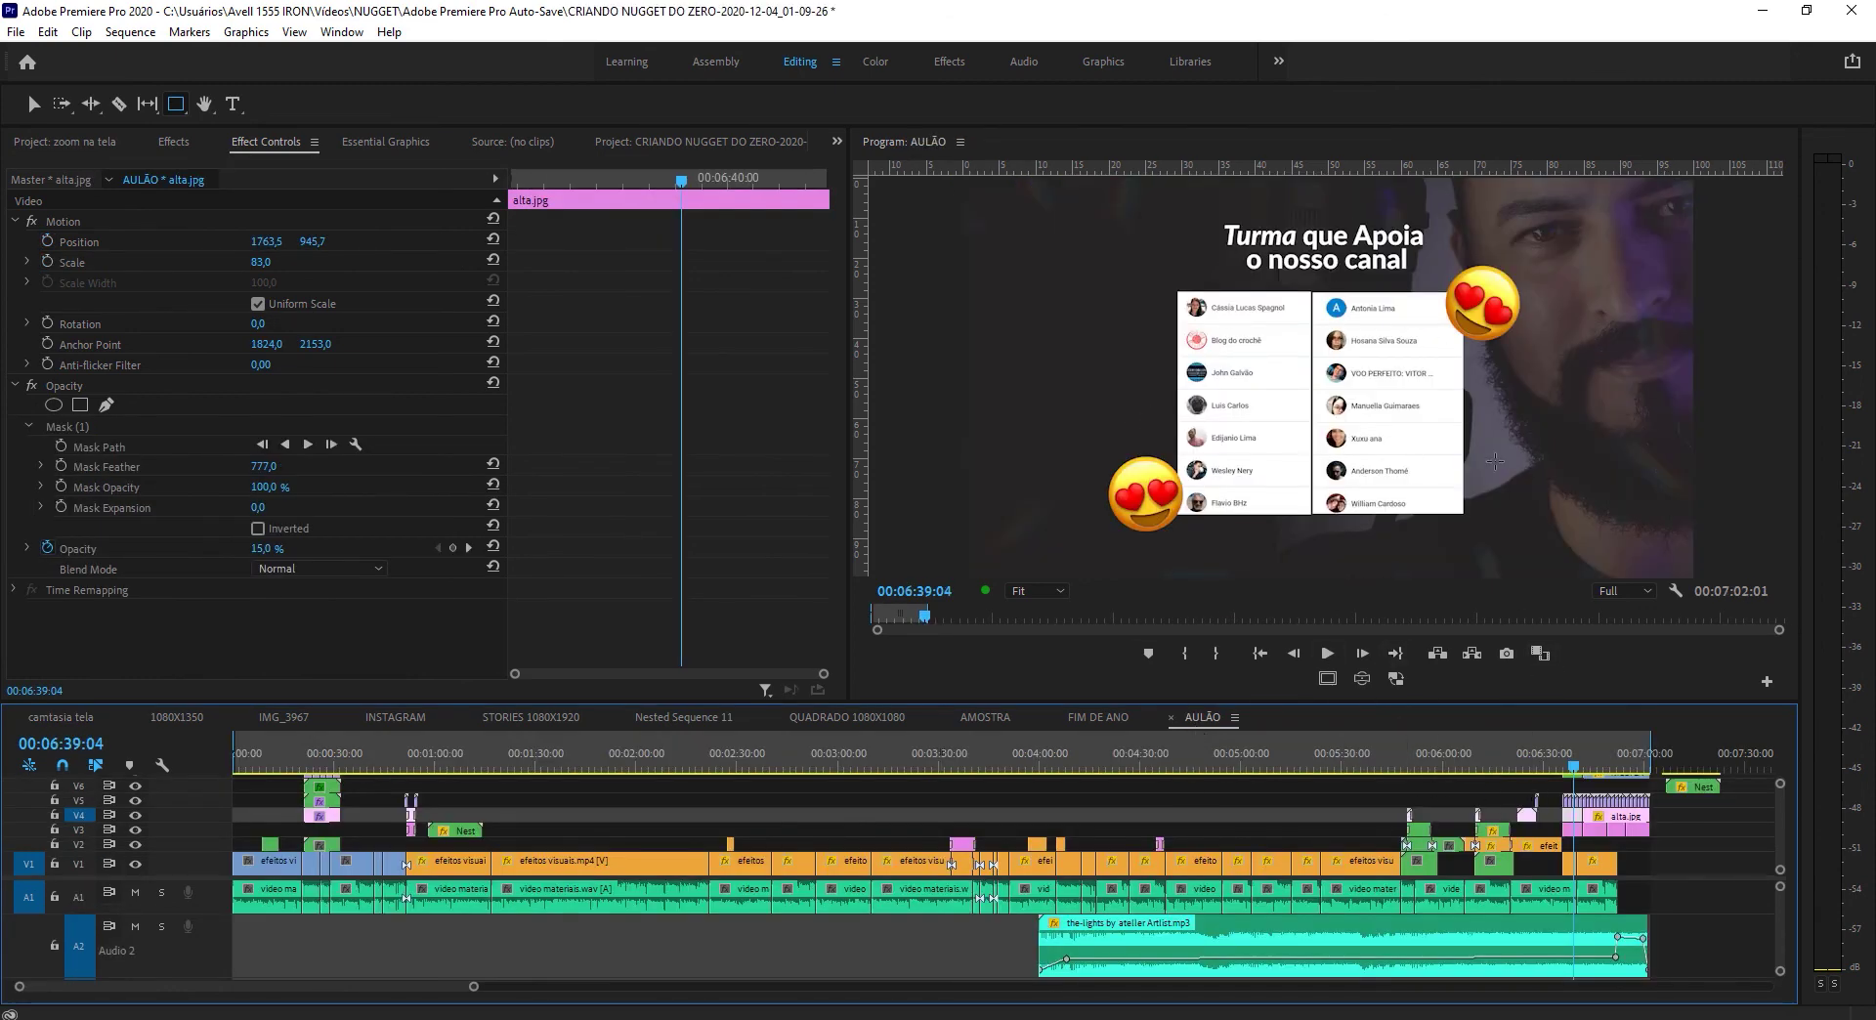
key(space)
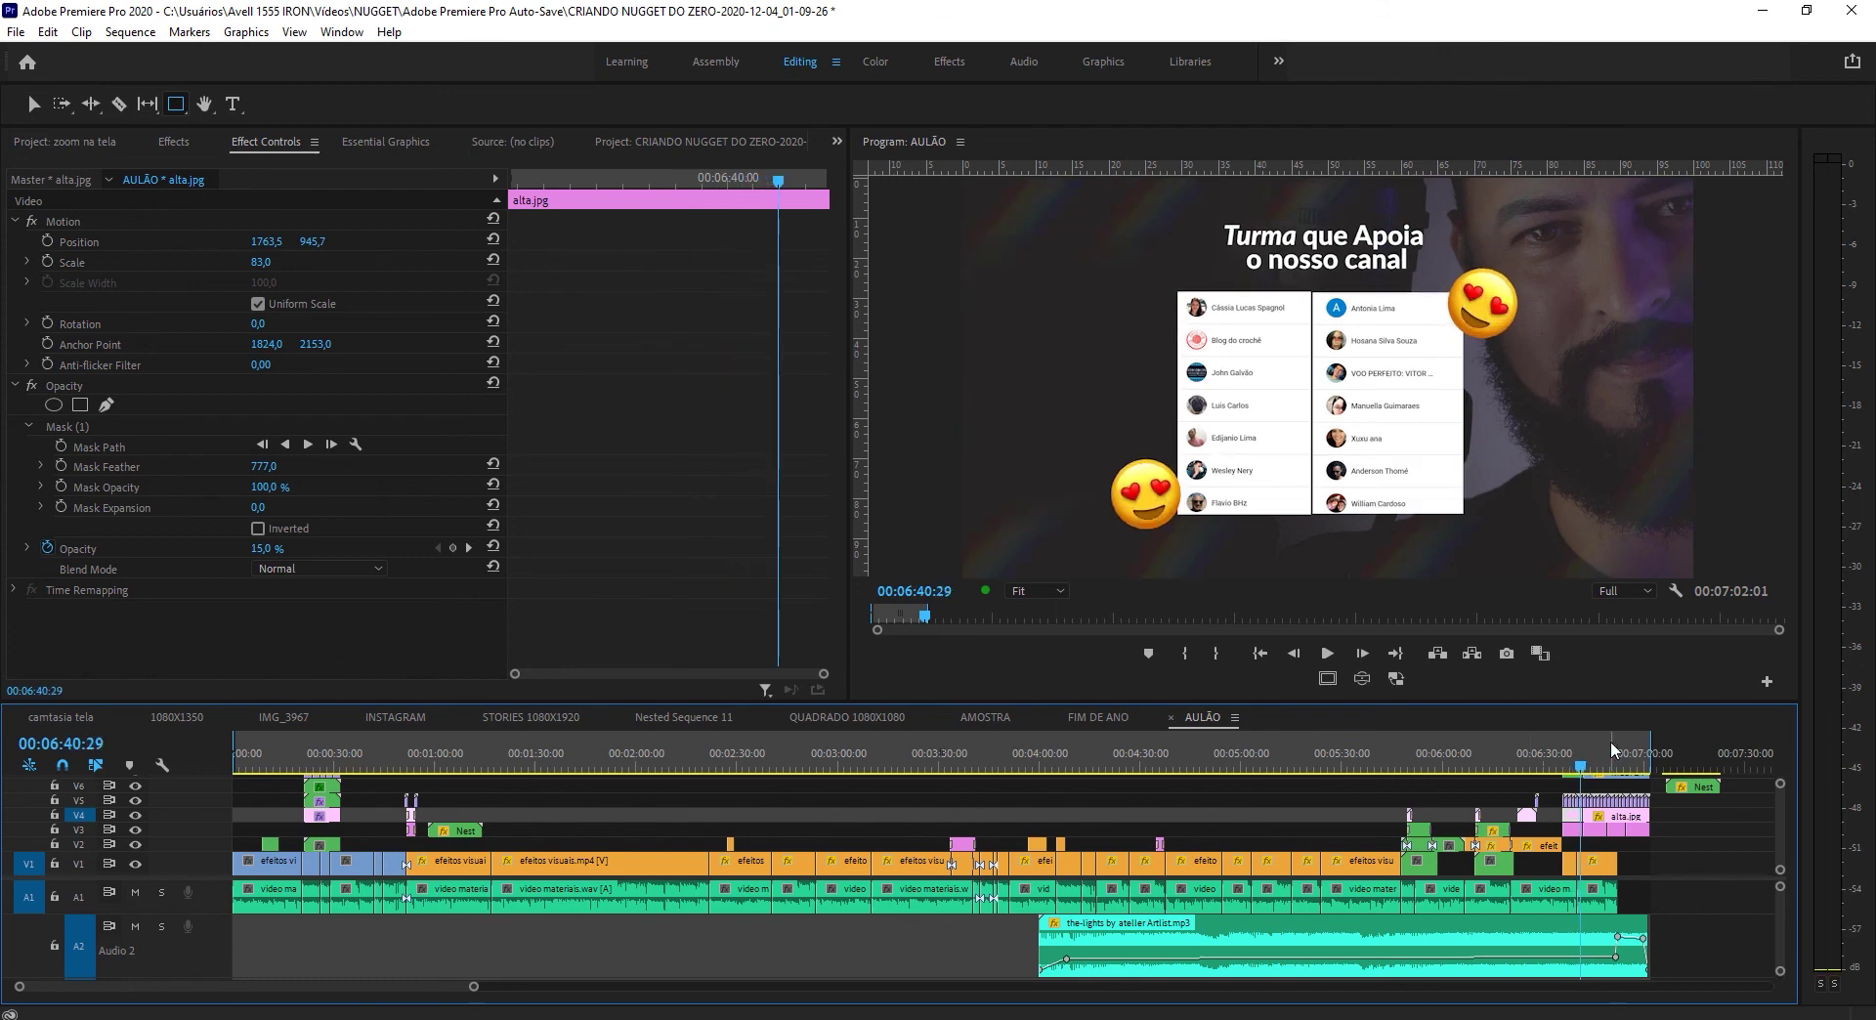
click(1622, 758)
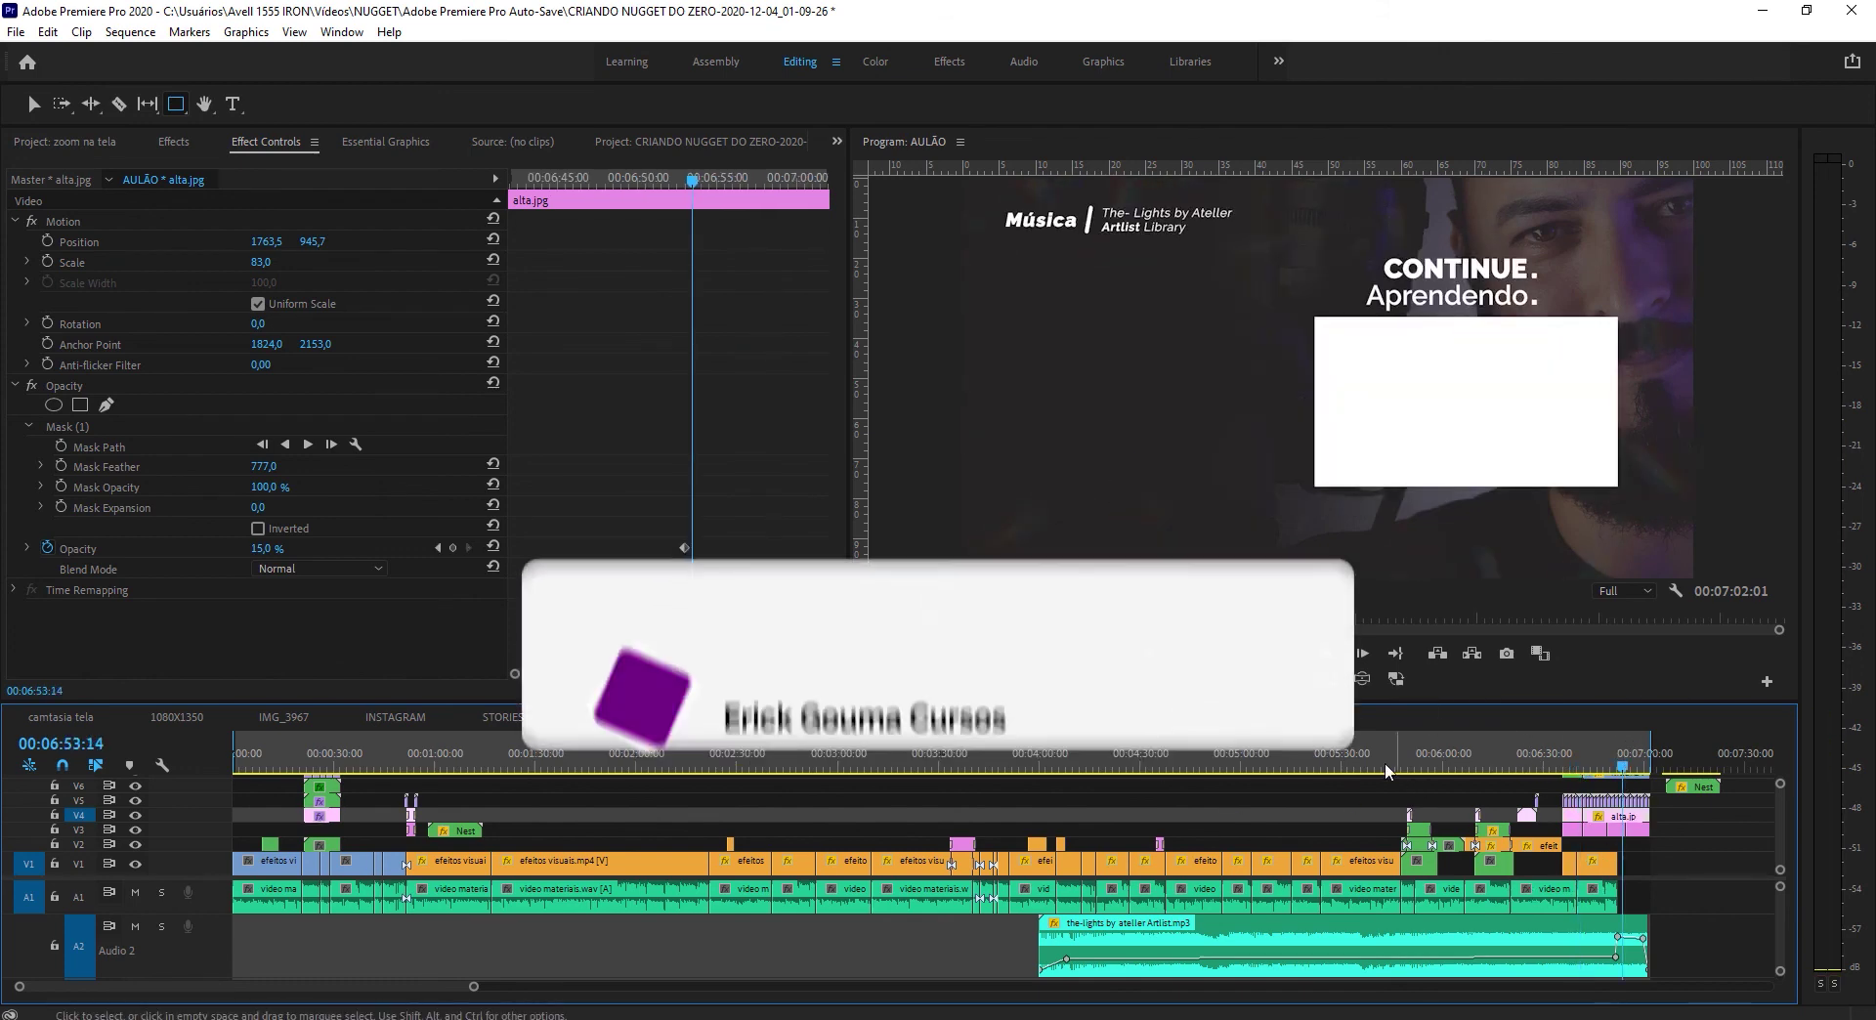
click(1548, 767)
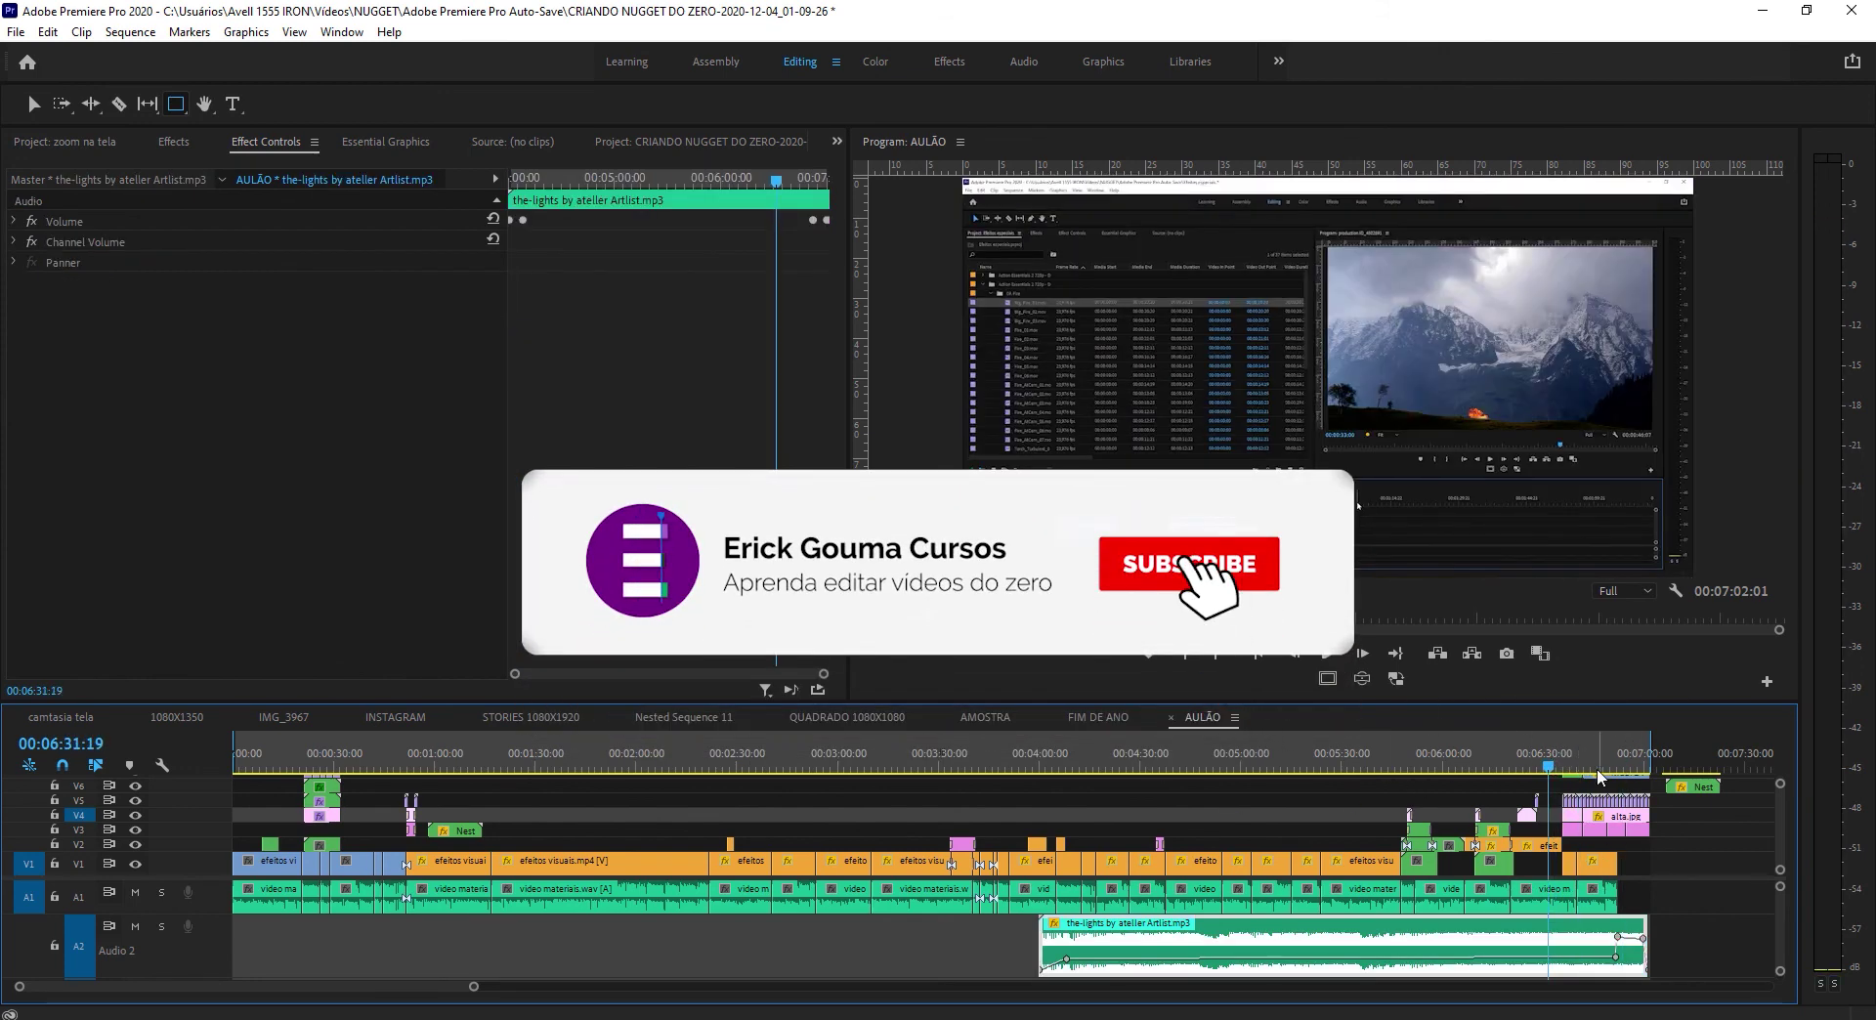
click(1592, 770)
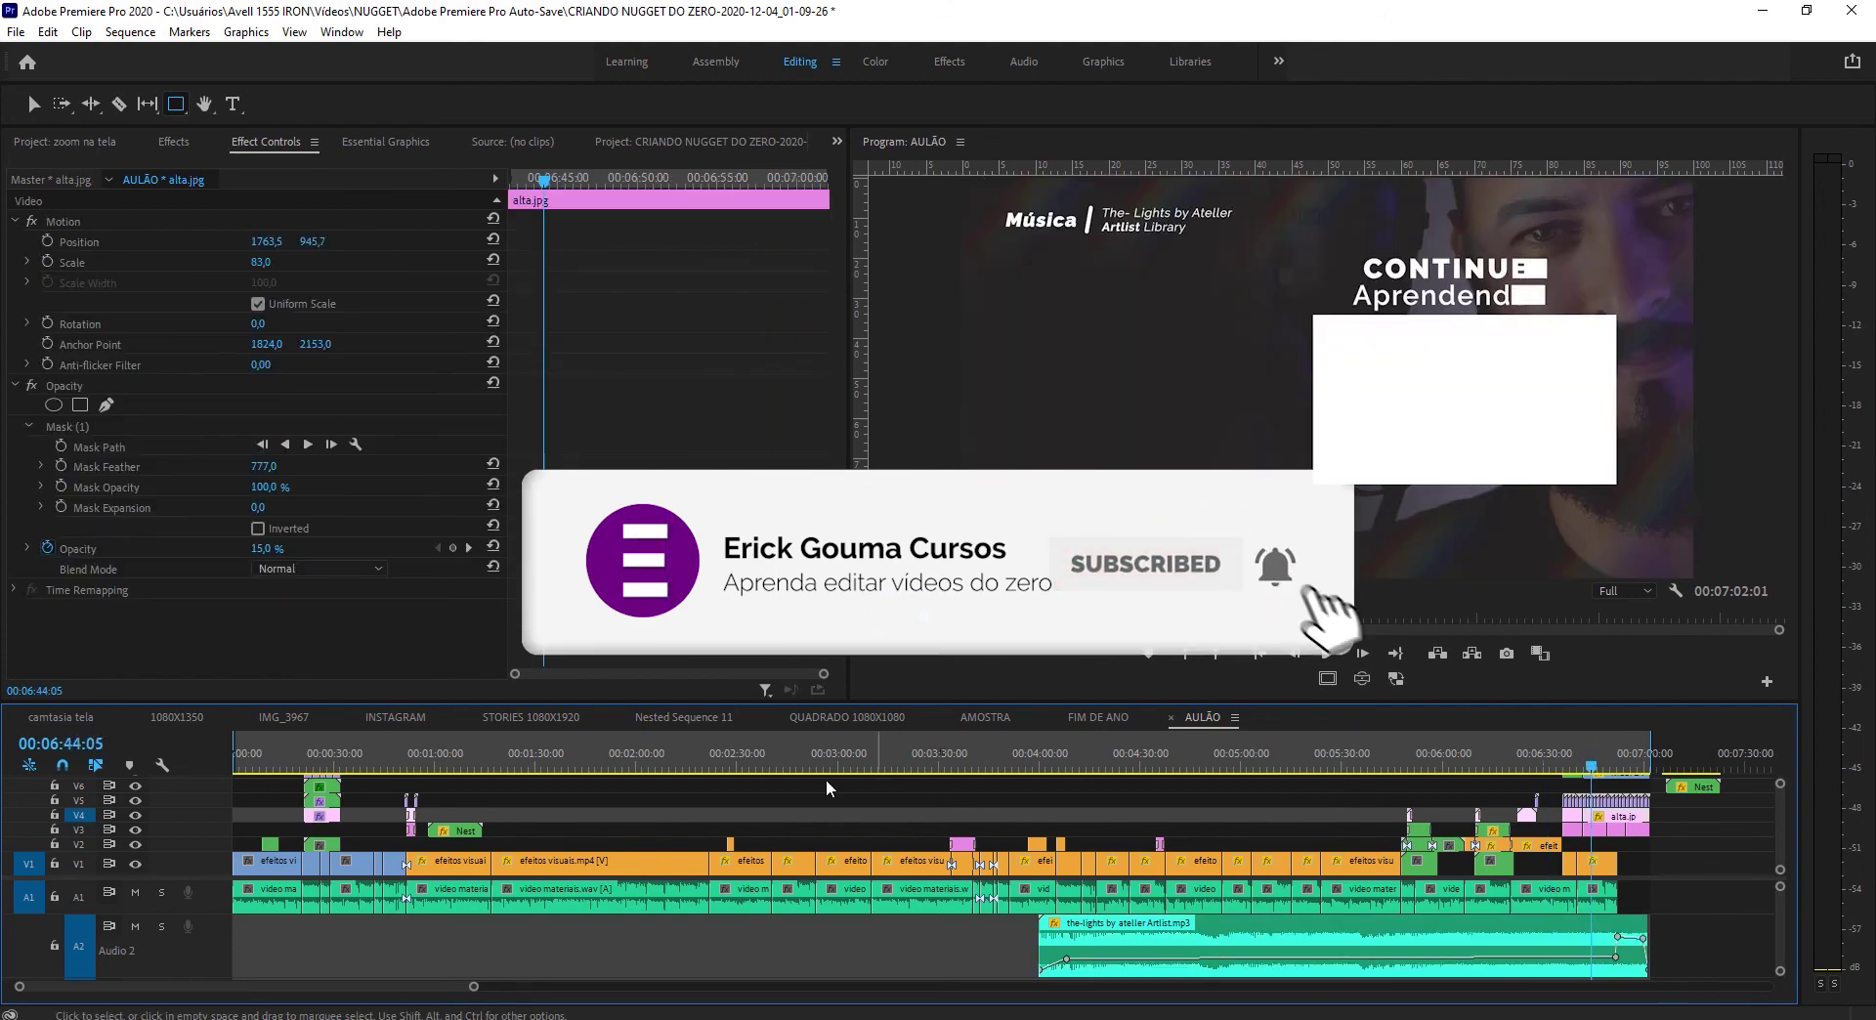
click(319, 767)
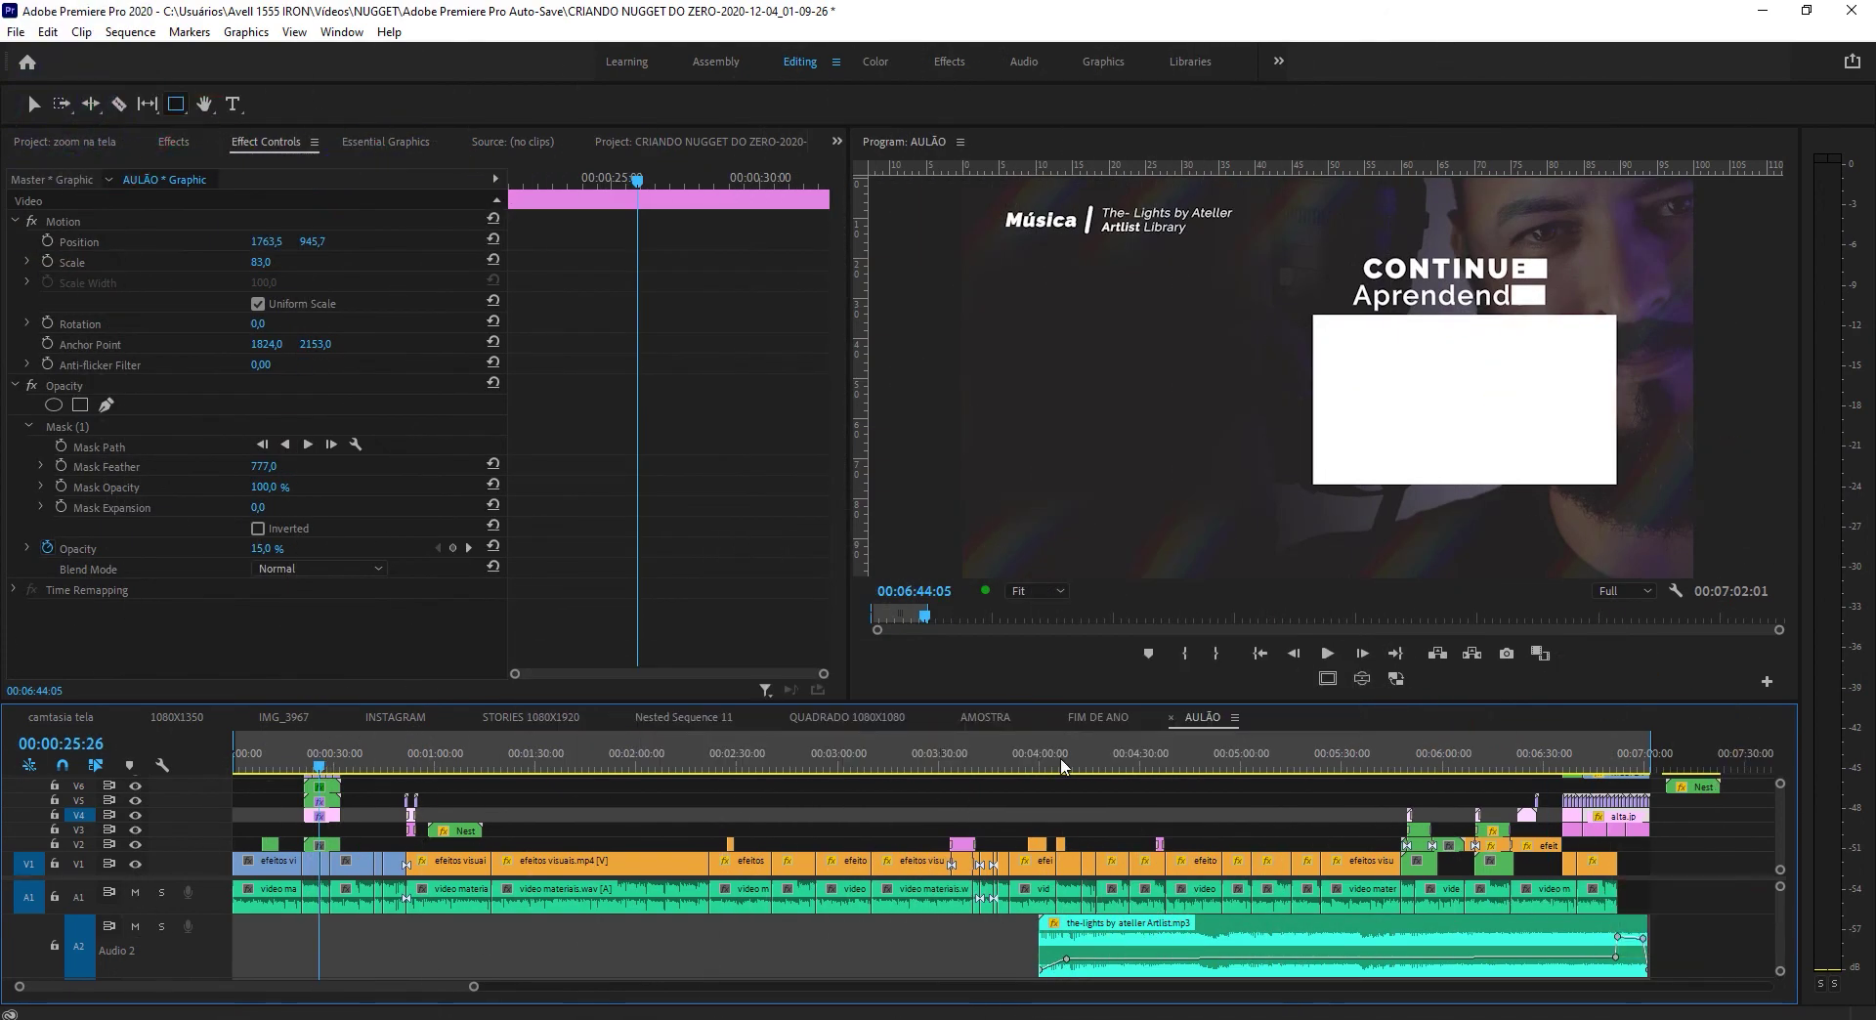